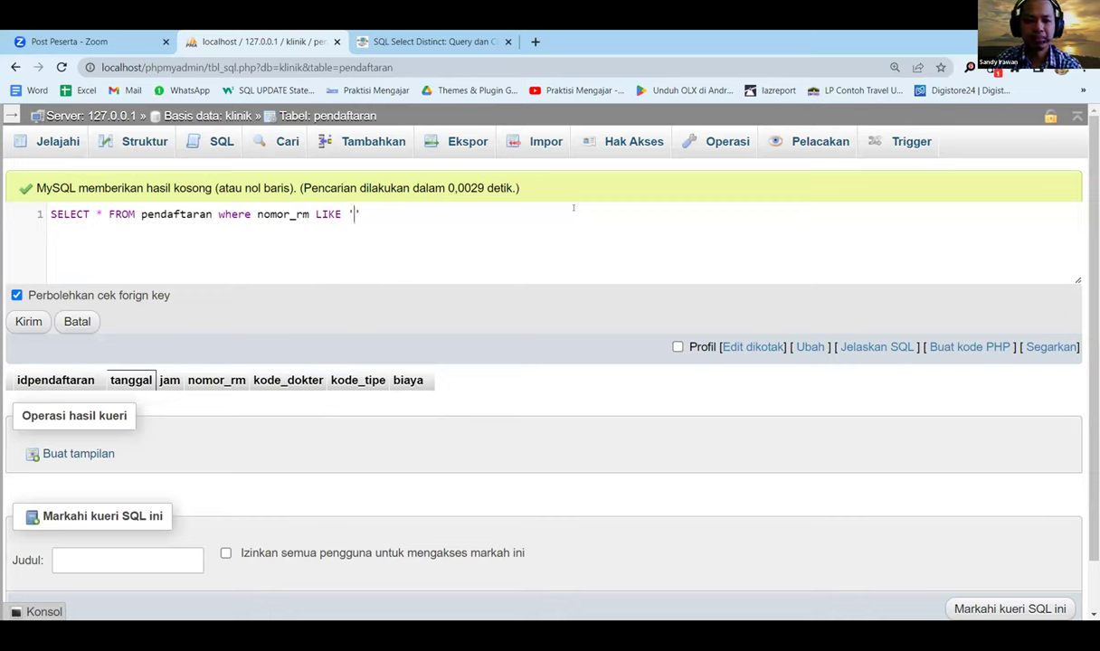
# Step: Complete the pendaftaran query so it filters nomor_rm LIKE '0001', and run it
pyautogui.write('0001')
pyautogui.press('Right')
pyautogui.write(';')
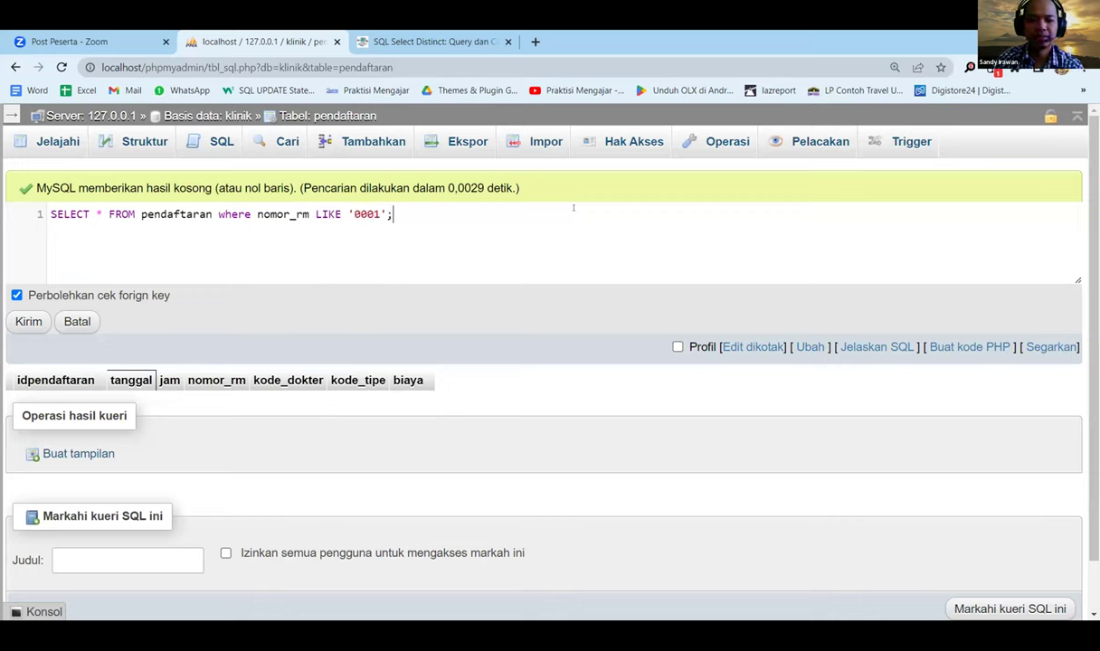
pyautogui.click(28, 321)
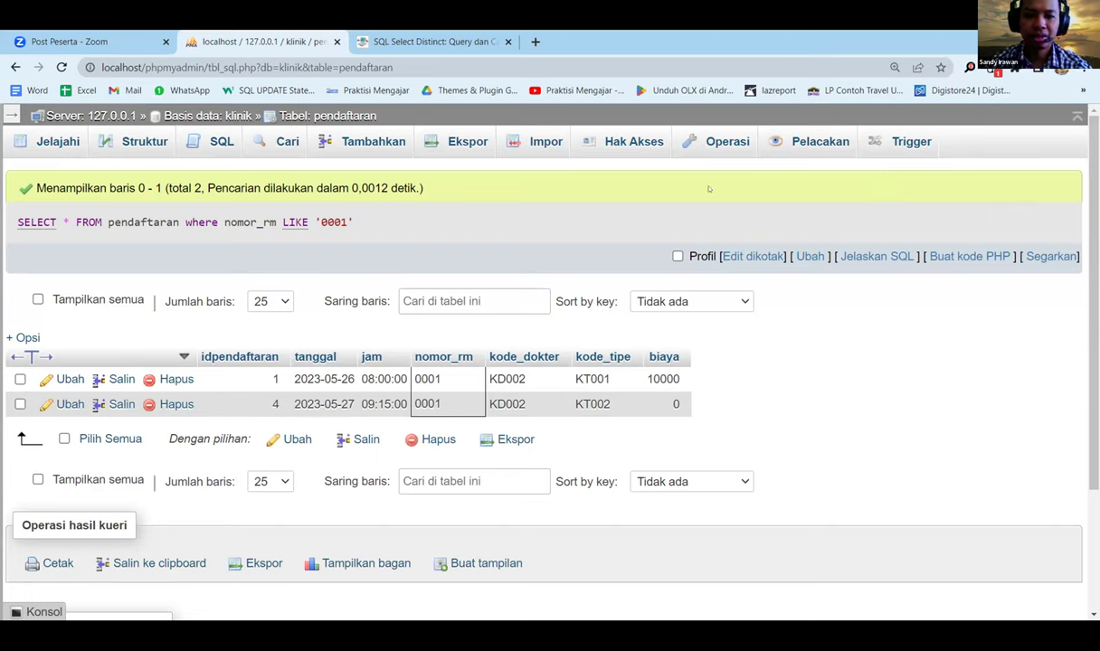
# Step: Change the LIKE value in the nomor_rm filter to '0002' and run the query
pyautogui.click(516, 228)
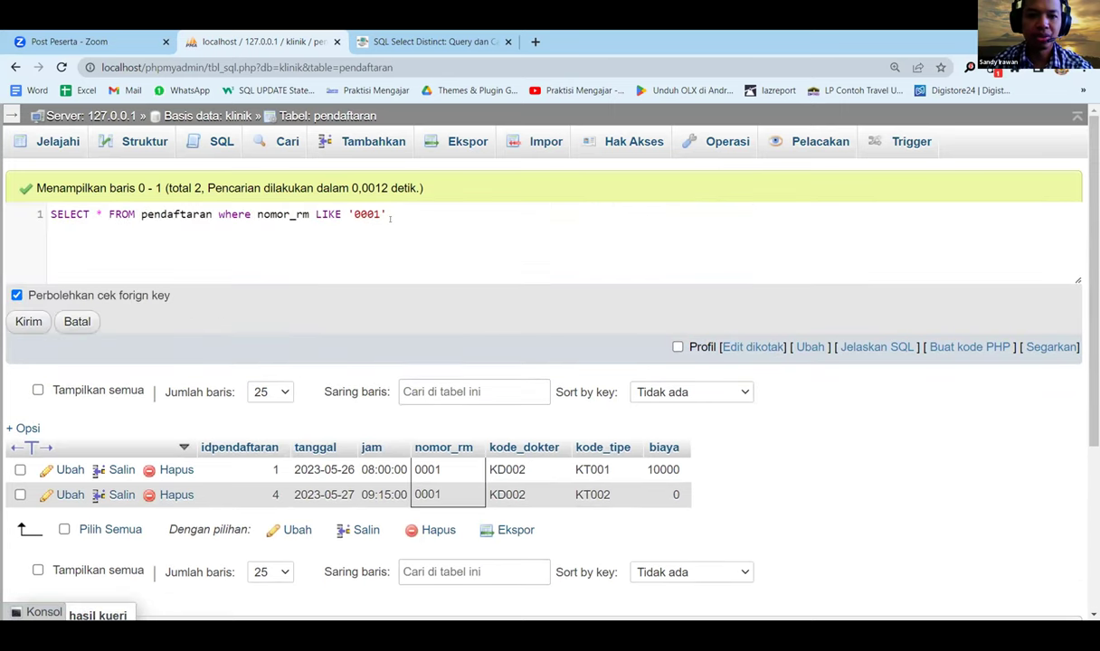
pyautogui.press('BackSpace')
pyautogui.write('2')
pyautogui.click(18, 317)
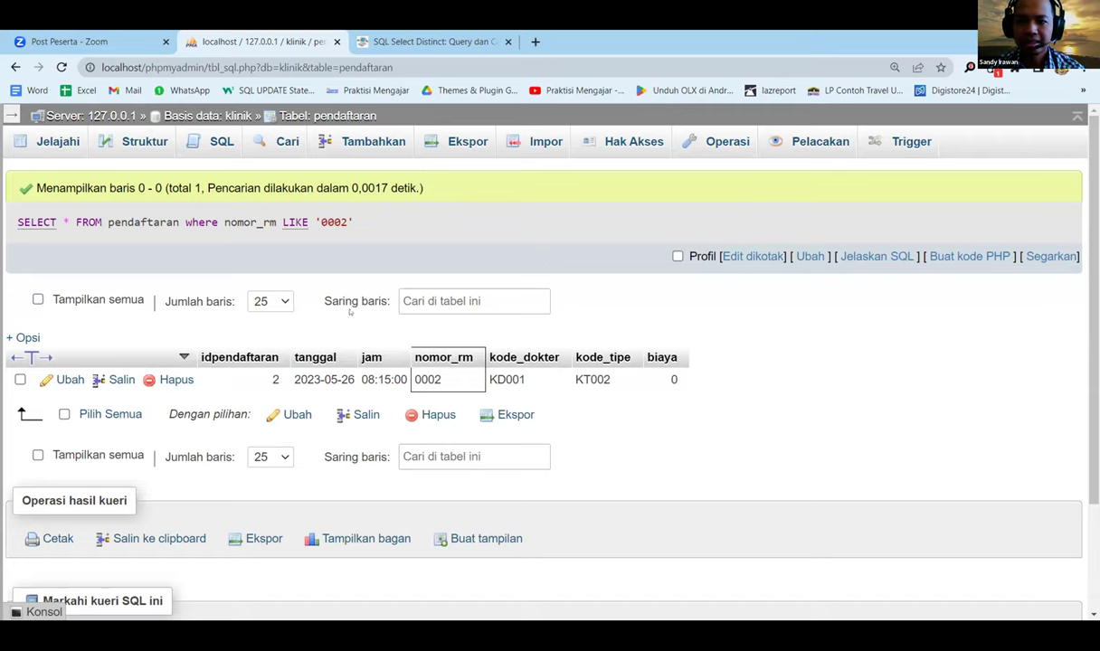
# Step: Negate the nomor_rm filter to NOT LIKE '0002' and run the query
pyautogui.click(753, 256)
pyautogui.click(315, 214)
pyautogui.write('NOT')
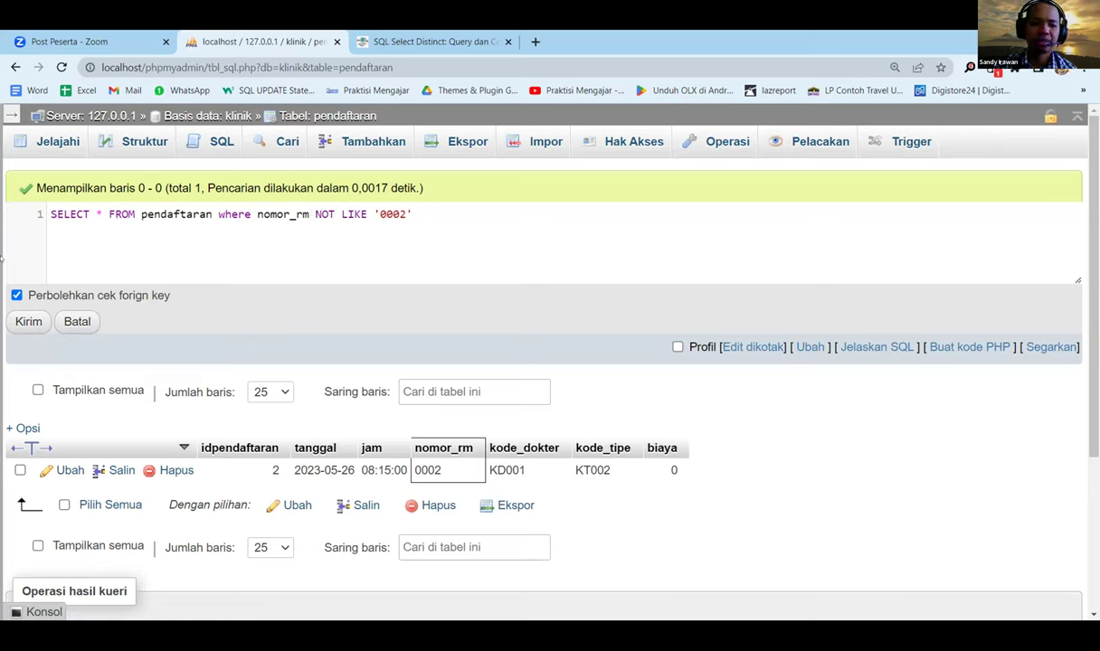
pyautogui.click(30, 321)
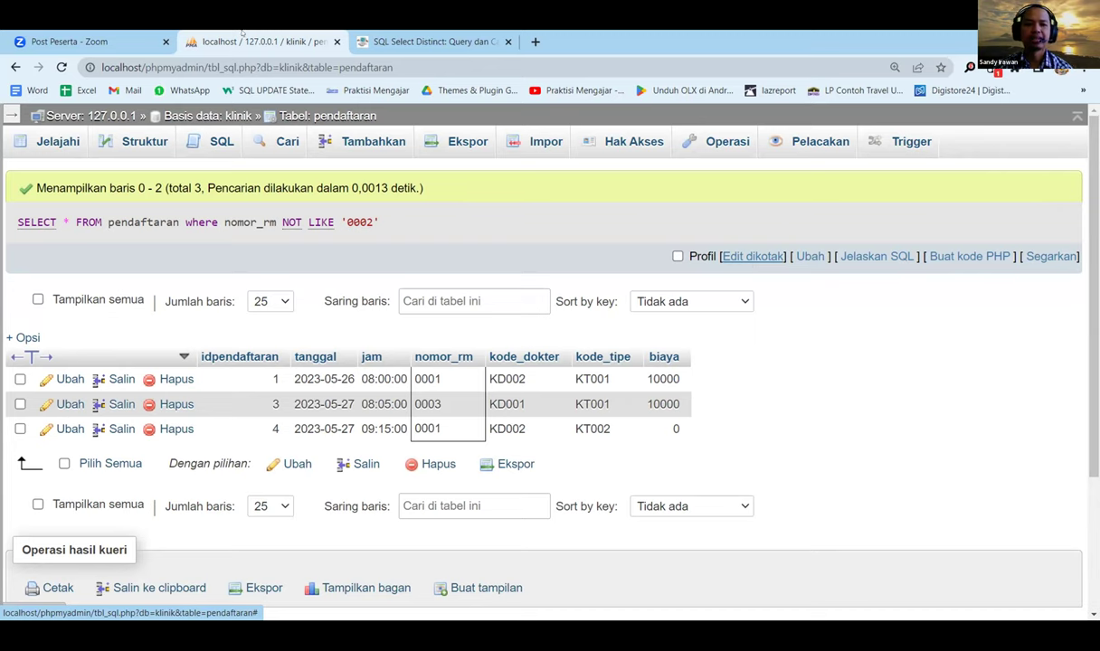
# Step: Replace the asterisk in the SELECT clause with the nomor_rm column and run the query
pyautogui.click(752, 256)
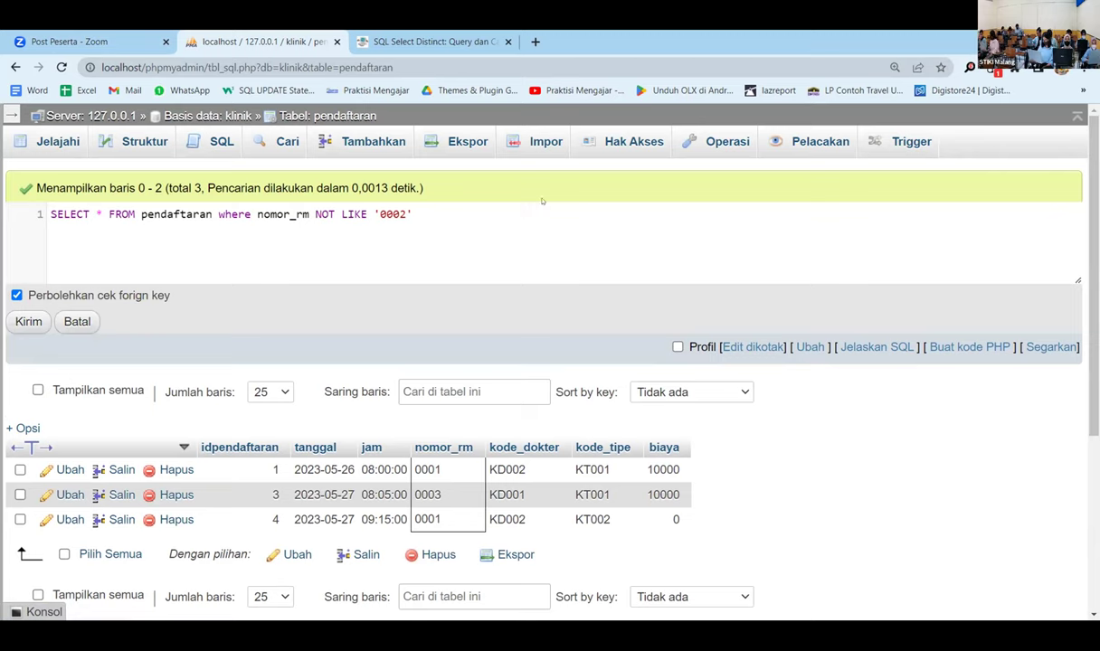
pyautogui.press('End')
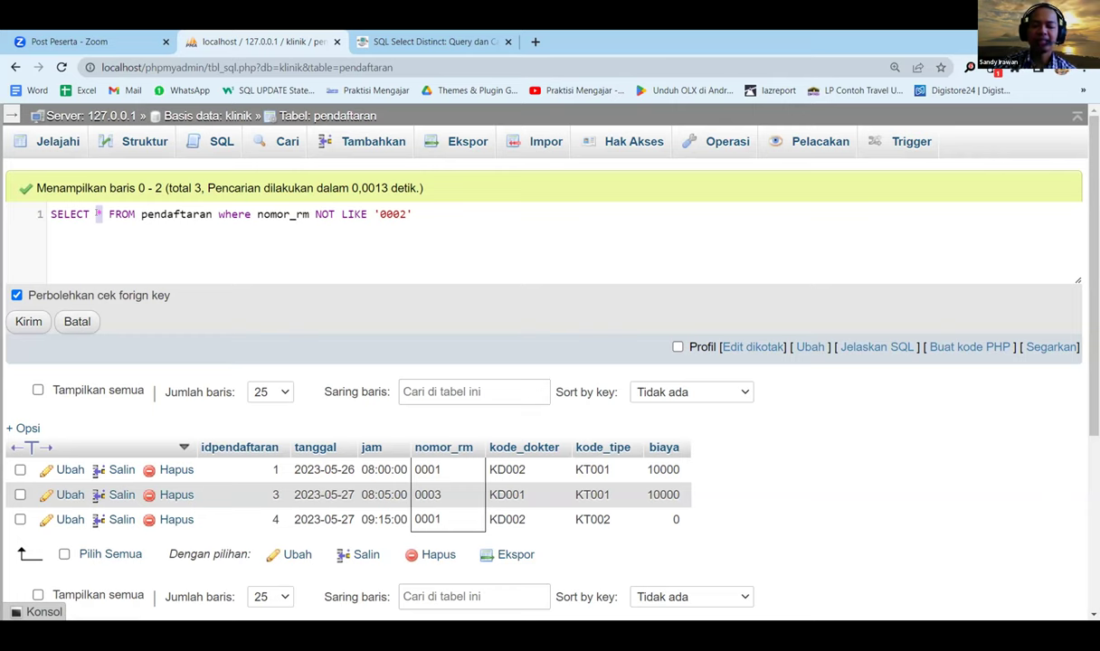
pyautogui.click(100, 215)
pyautogui.press('BackSpace')
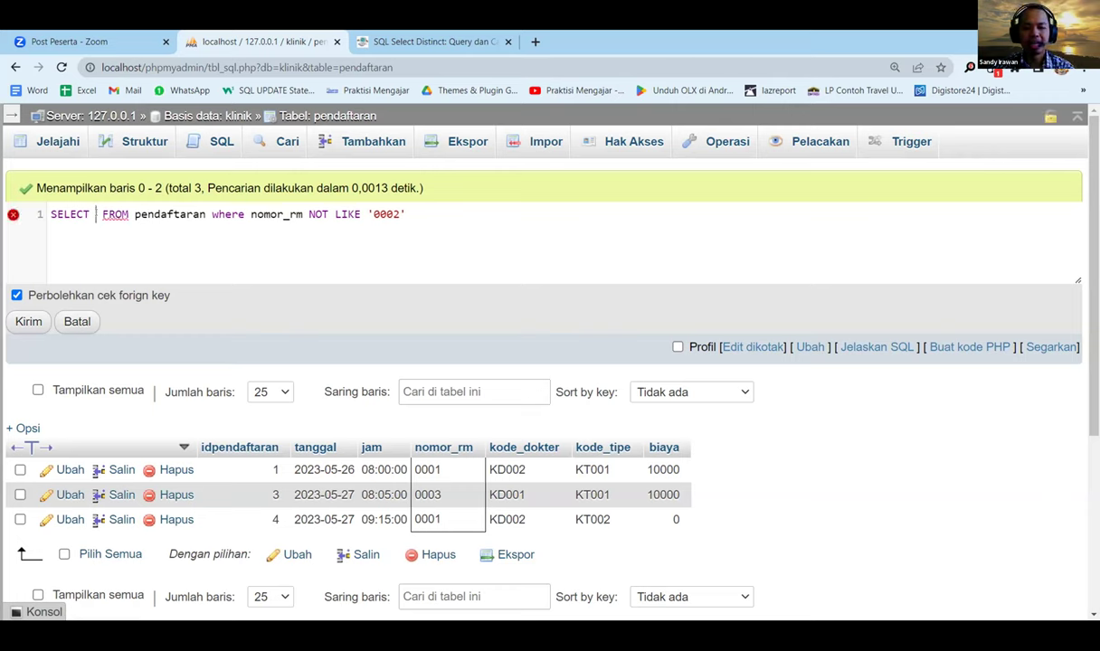
pyautogui.write('nomor_rm')
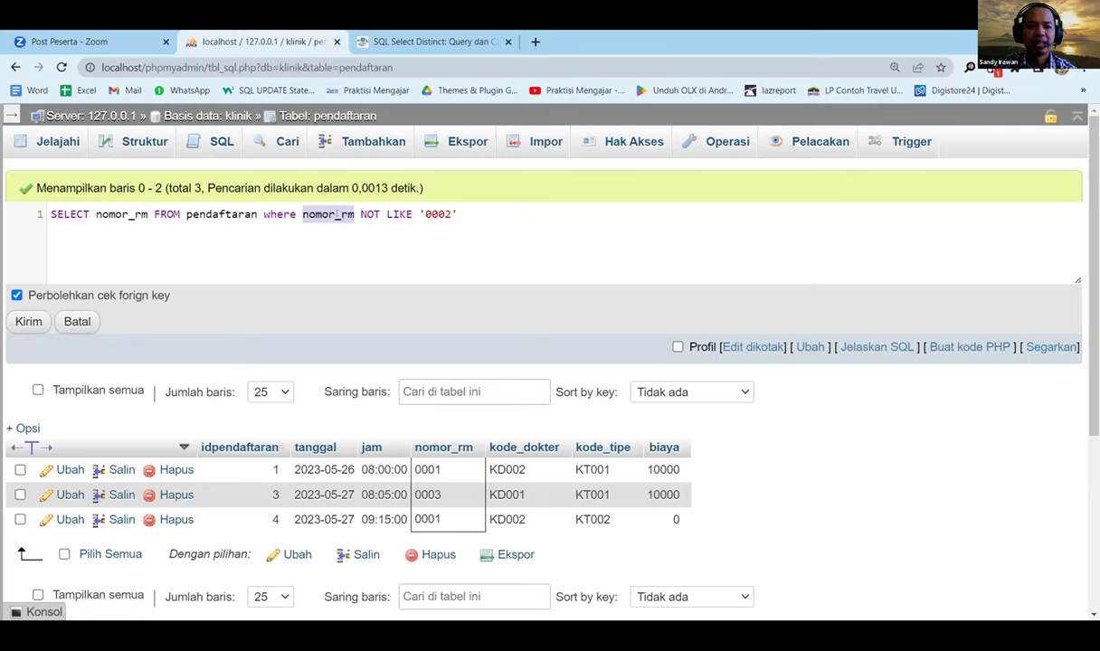
pyautogui.click(28, 321)
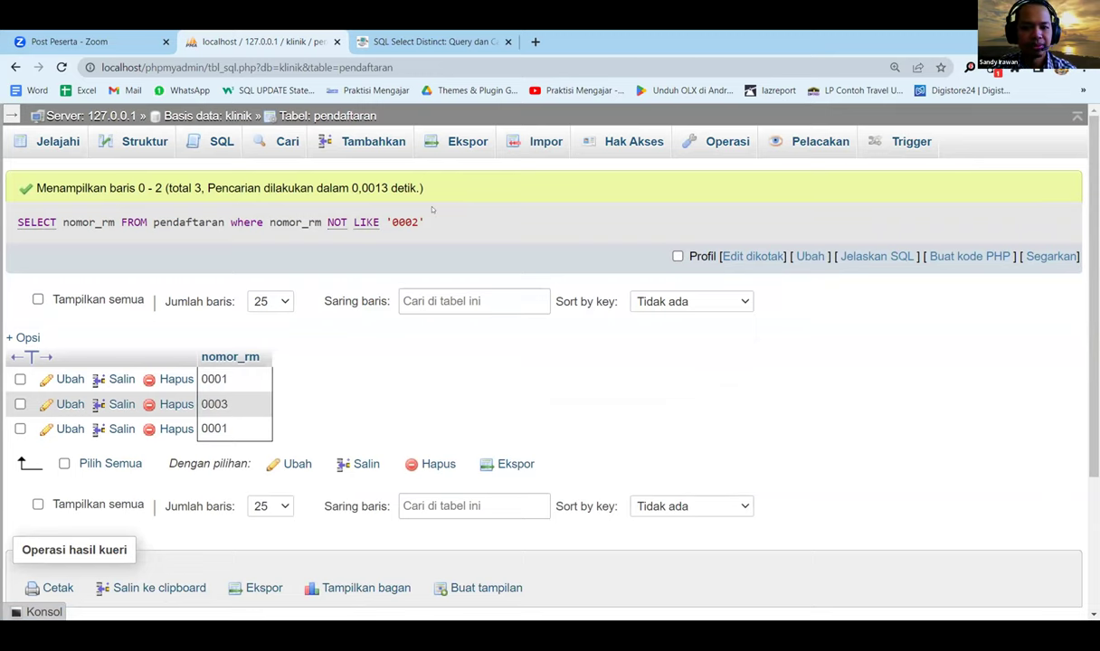
# Step: Replace the nomor_rm column in the SELECT clause with tanggal
pyautogui.click(738, 257)
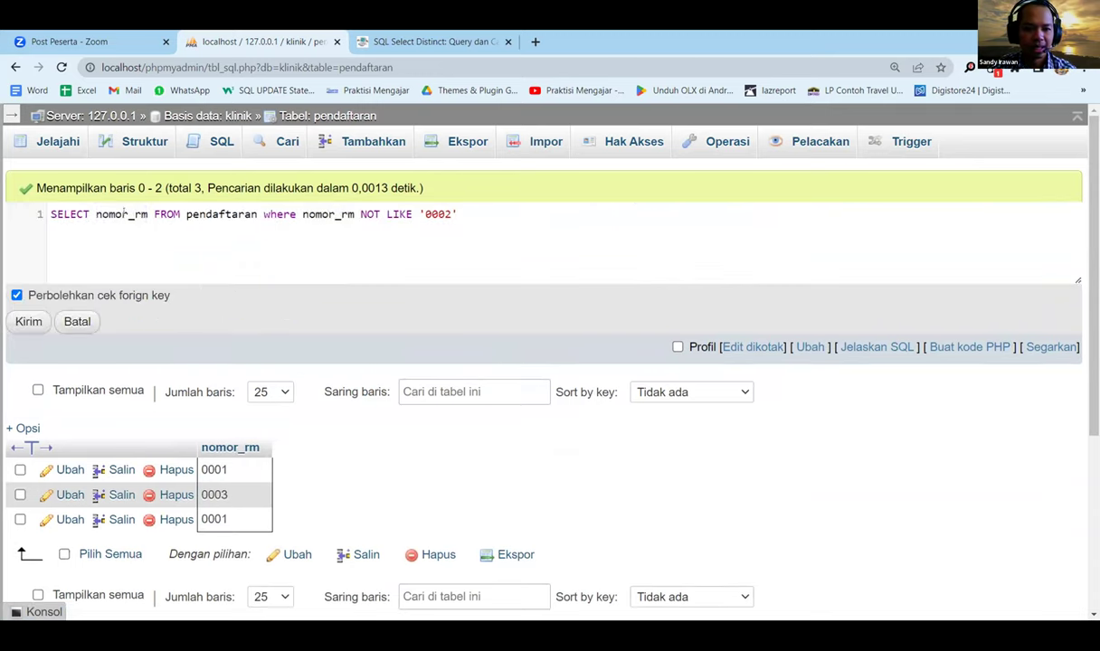
pyautogui.doubleClick(116, 215)
pyautogui.write('tagg')
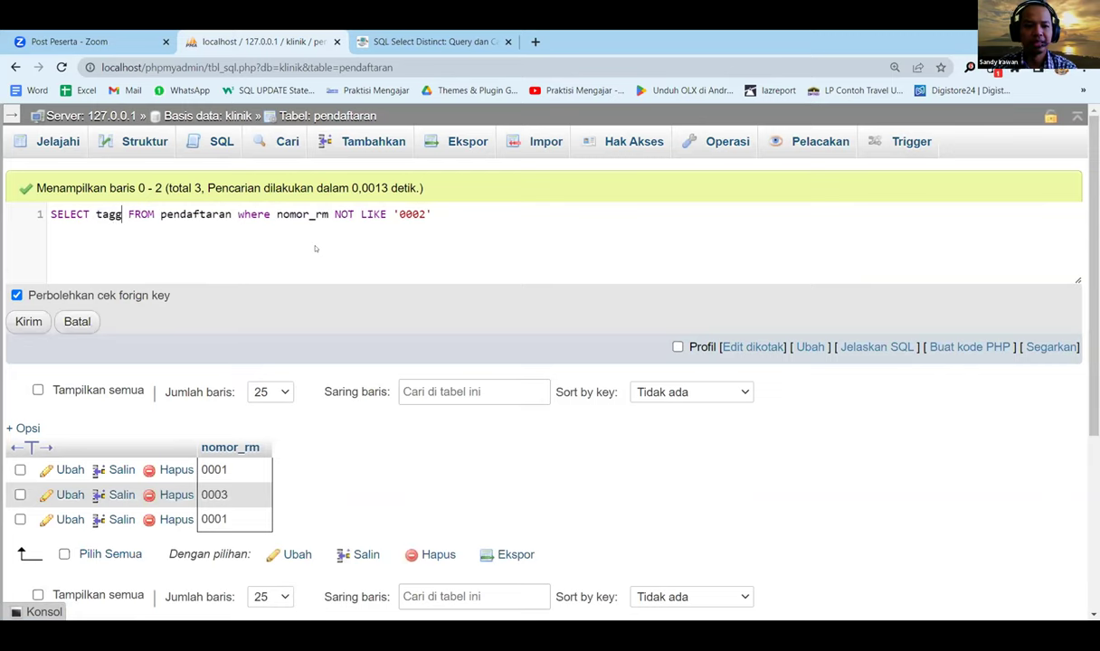
pyautogui.press('BackSpace')
pyautogui.press('BackSpace')
pyautogui.write('nggal')
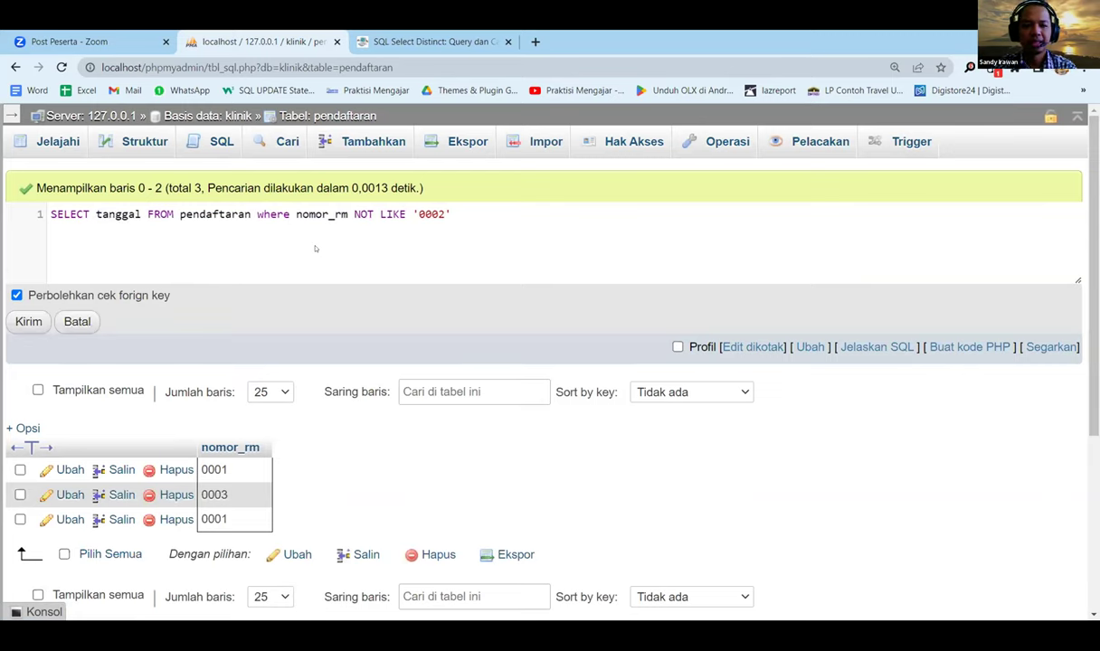
# Step: Change the WHERE condition to tanggal NOT LIKE '2023-05-26' and run the query
pyautogui.write('tanggal')
pyautogui.press('Right')
pyautogui.press('Right')
pyautogui.press('Right')
pyautogui.press('Right')
pyautogui.press('Right')
pyautogui.press('Right')
pyautogui.press('Right')
pyautogui.press('Right')
pyautogui.press('Right')
pyautogui.press('Right')
pyautogui.press('Right')
pyautogui.press('Right')
pyautogui.press('Right')
pyautogui.press('Right')
pyautogui.press('Right')
pyautogui.hotkey('shift', 'Left')
pyautogui.hotkey('shift', 'Left')
pyautogui.hotkey('shift', 'Left')
pyautogui.hotkey('shift', 'Left')
pyautogui.write('2023-0')
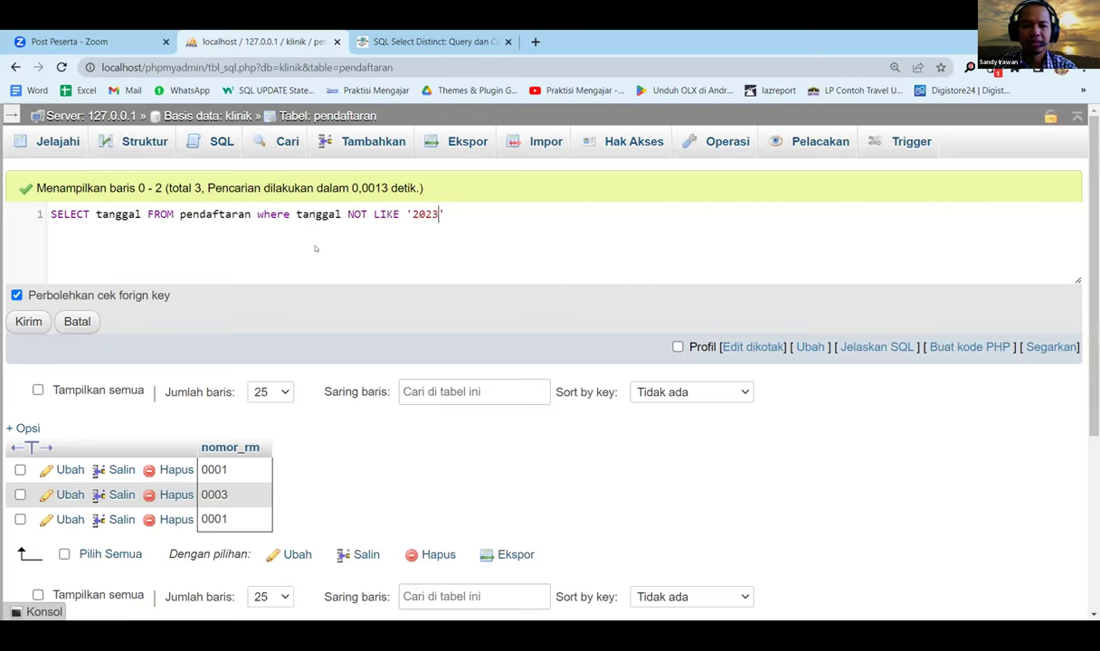
pyautogui.write('5-26')
pyautogui.click(30, 321)
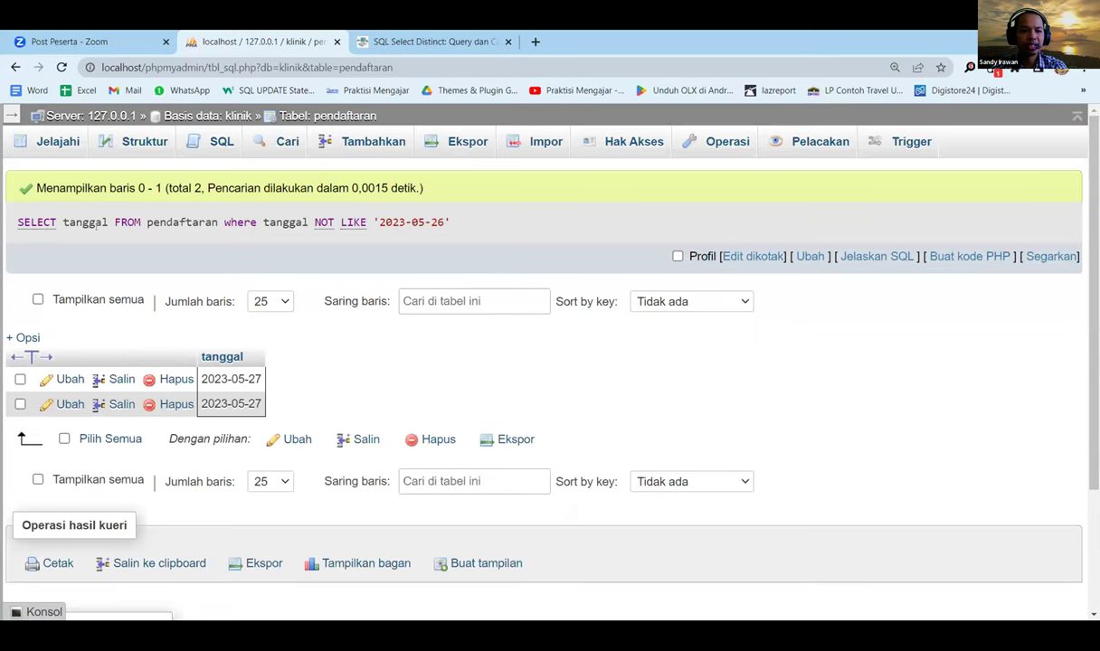
# Step: Edit the query's SELECT clause, replacing tanggal with an asterisk and that with the nomor_rm column
pyautogui.click(681, 238)
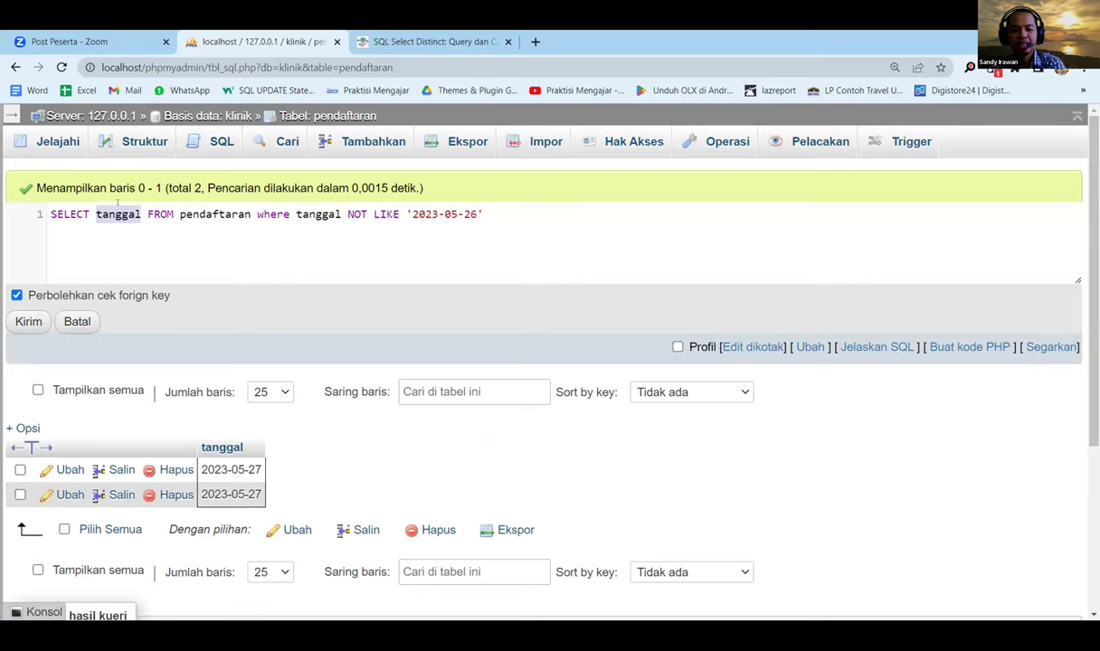
pyautogui.write('*')
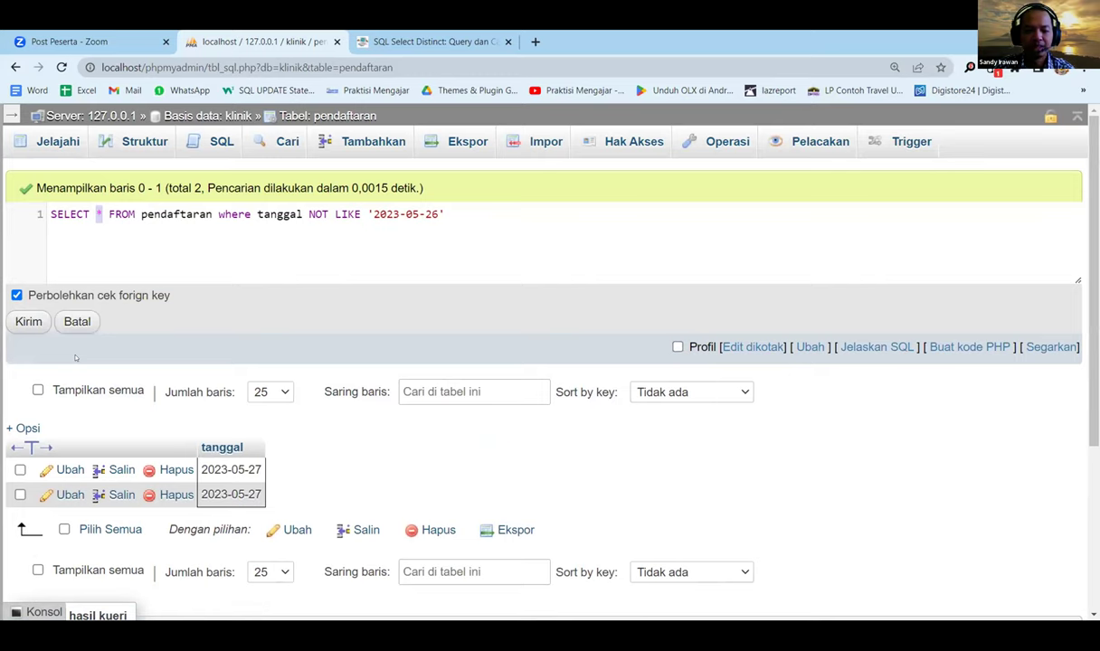
pyautogui.write('nomor_rm')
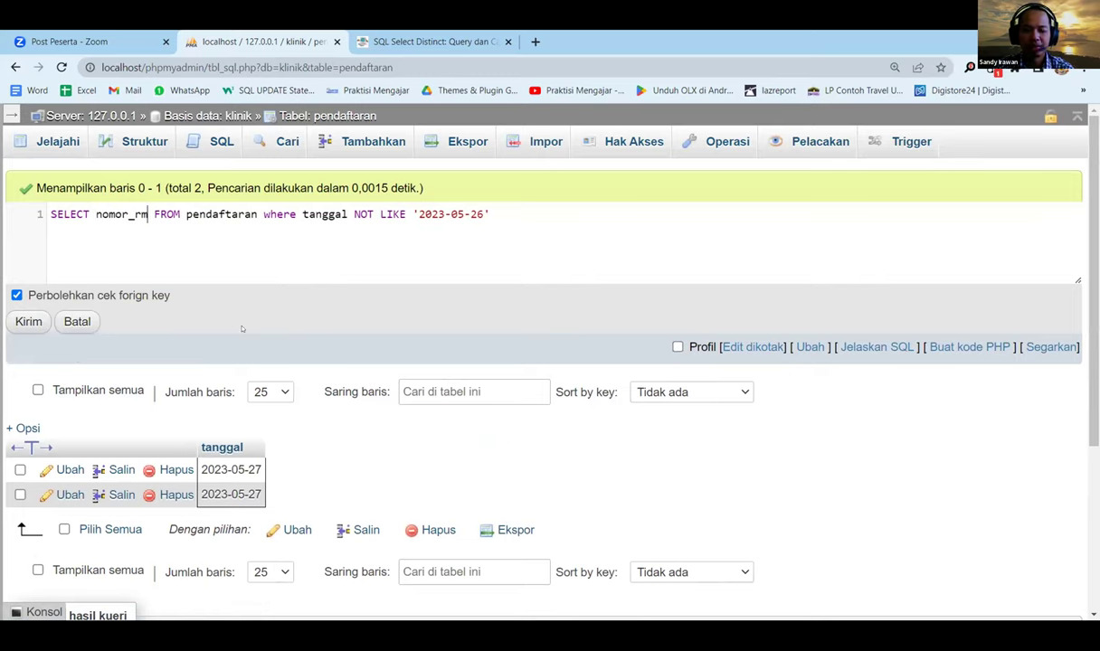
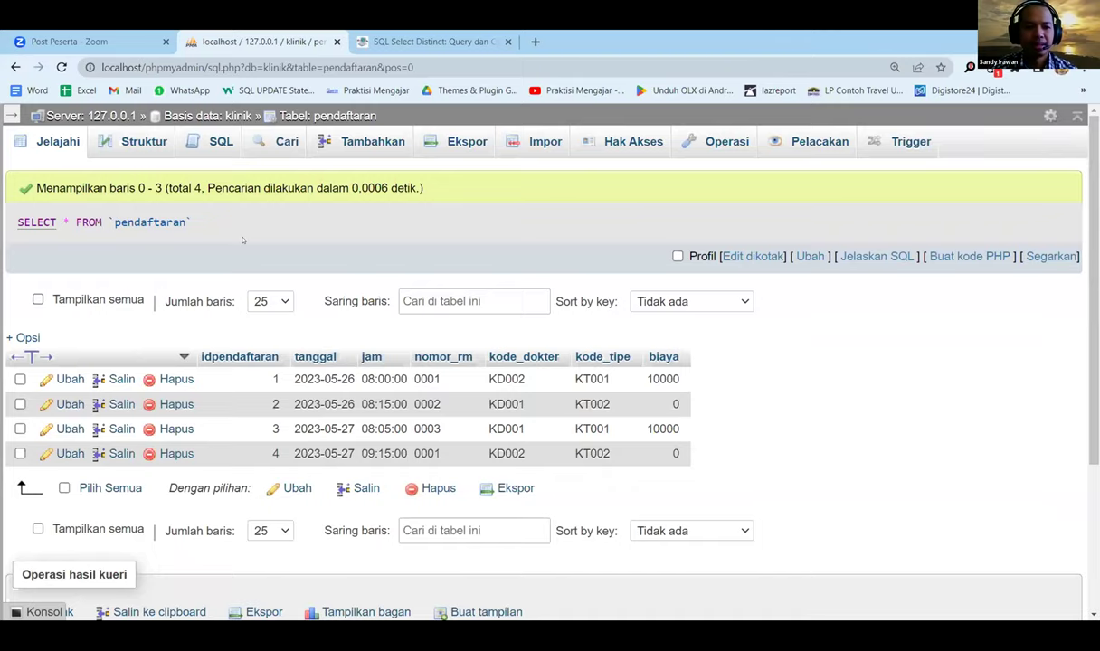
# Step: Append "where idpendaftaran order by idpendaftaran desc;" to the SELECT * FROM pendaftaran query and run it
pyautogui.click(254, 222)
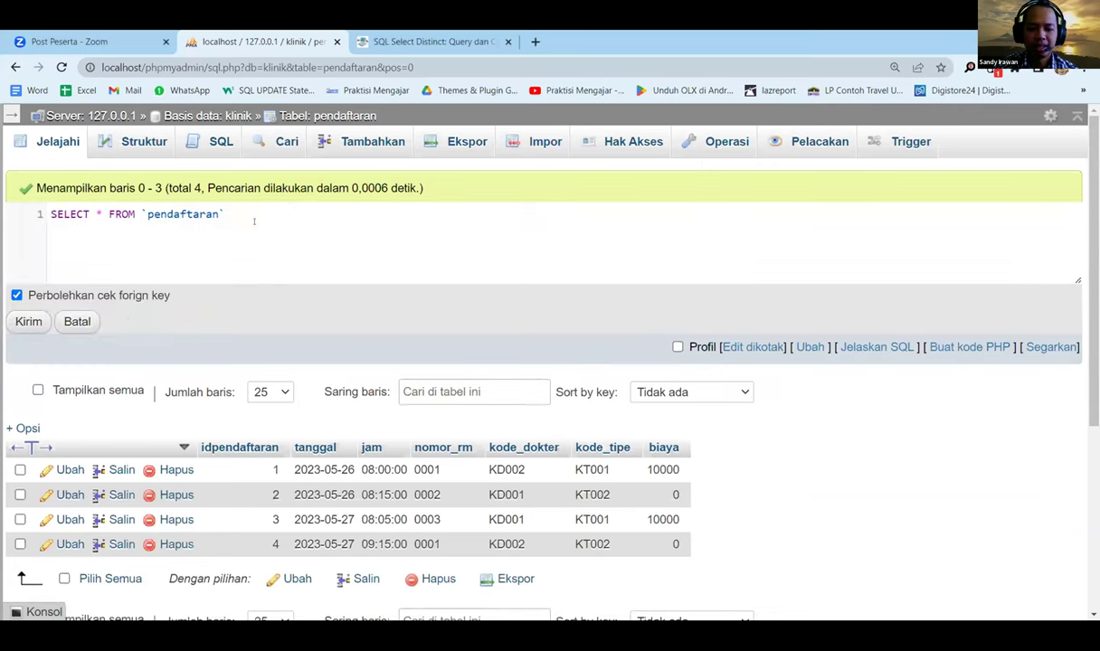
pyautogui.write('wher')
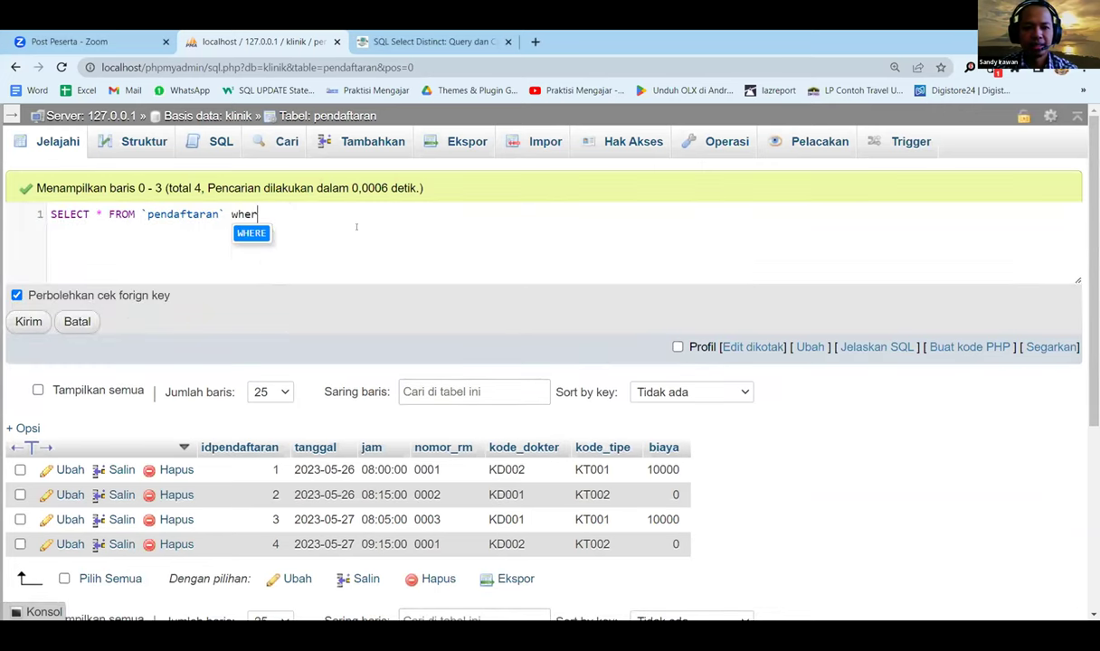
pyautogui.write('e idpendaftaran ')
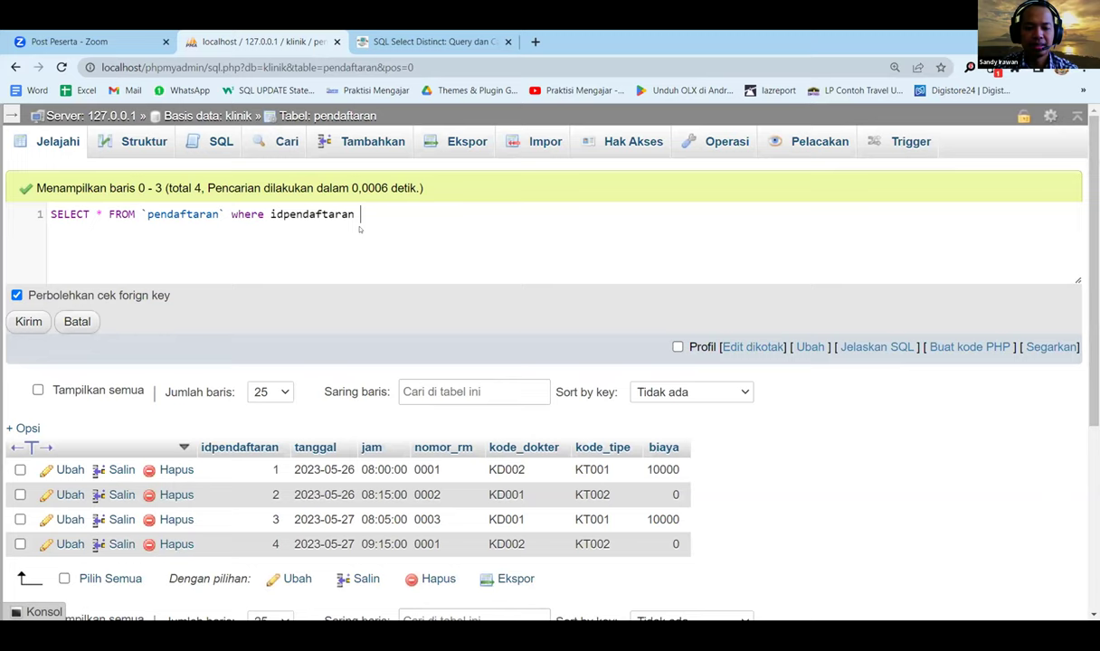
pyautogui.write('order by ')
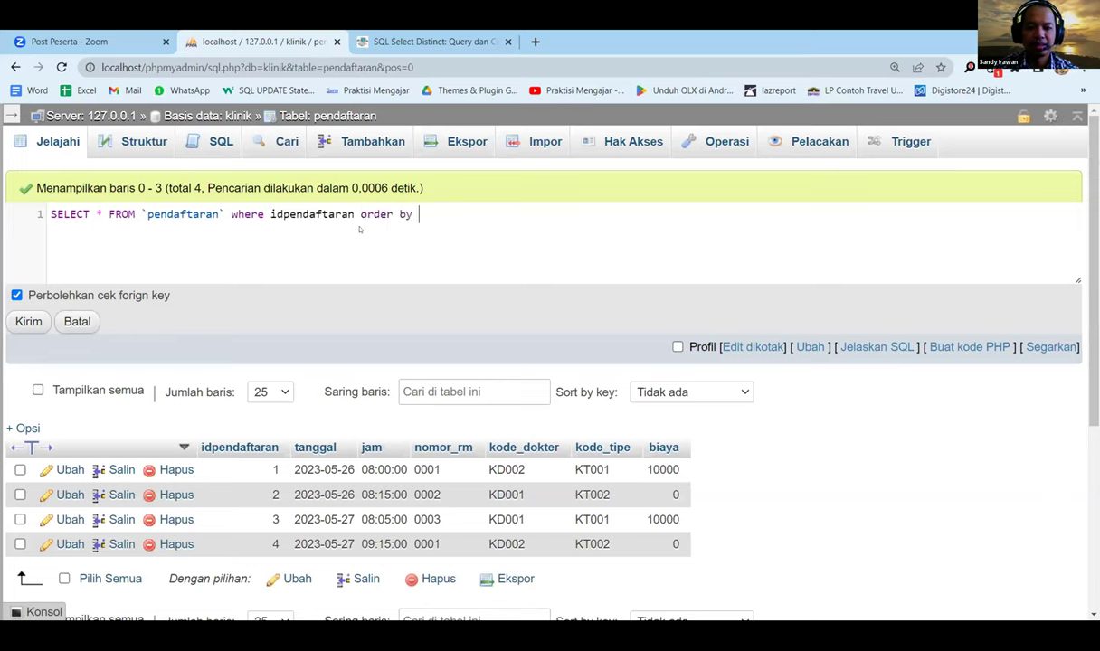
pyautogui.write('idpendaftaran desc;')
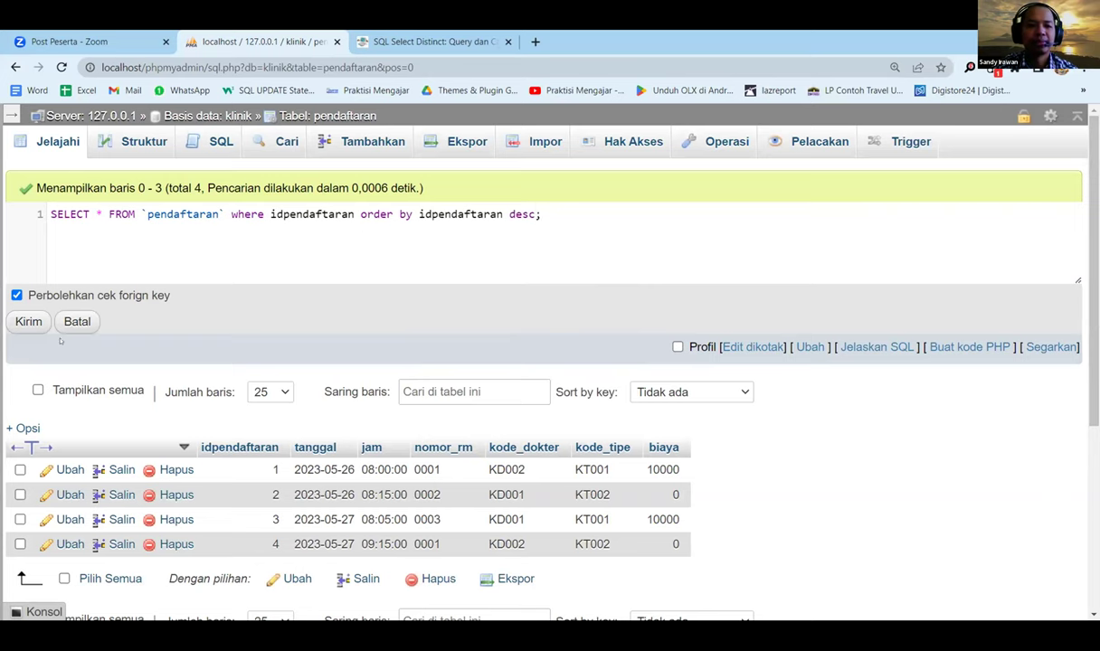
pyautogui.click(32, 318)
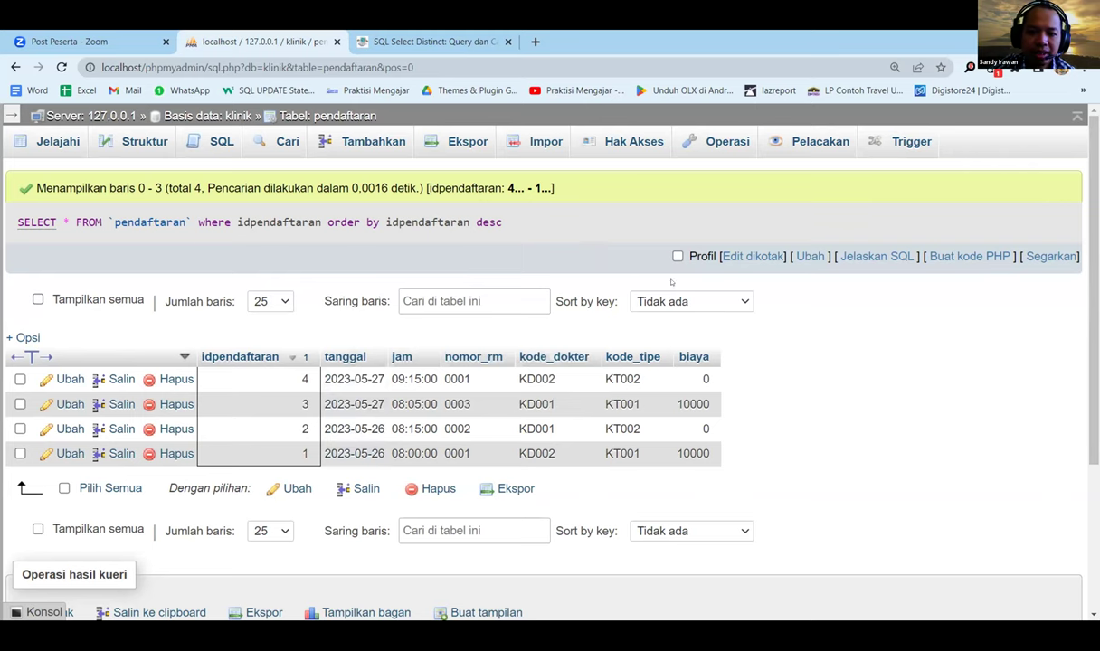
# Step: Remove "where idpendaftaran" from the query, keeping the descending idpendaftaran sort, and run it
pyautogui.click(750, 257)
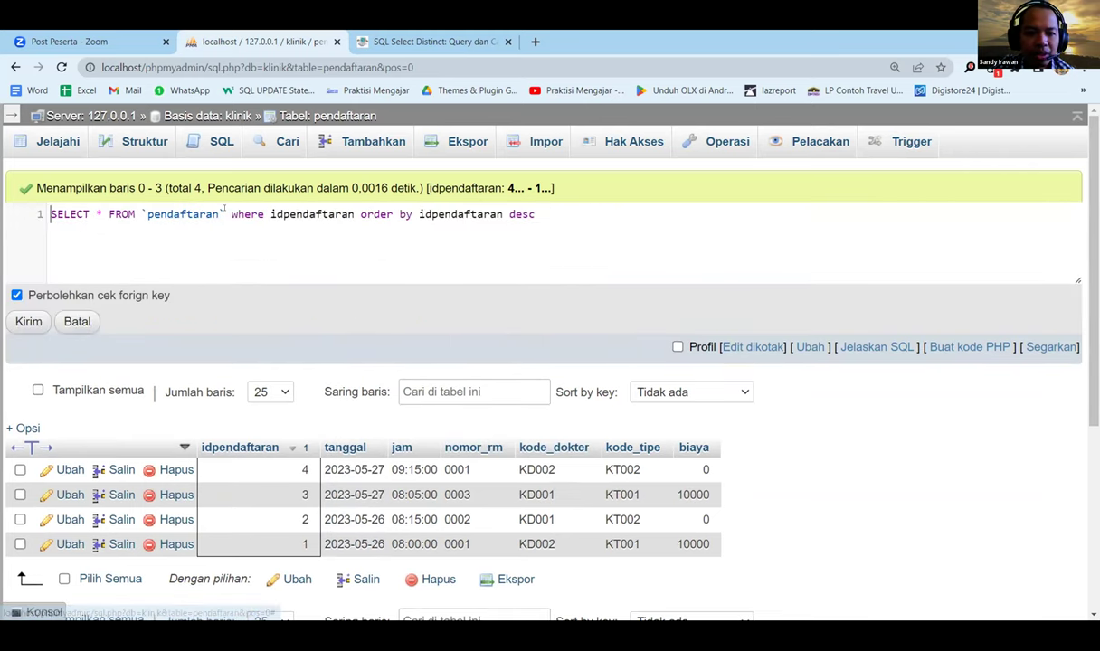
pyautogui.moveTo(225, 214); pyautogui.dragTo(358, 213)
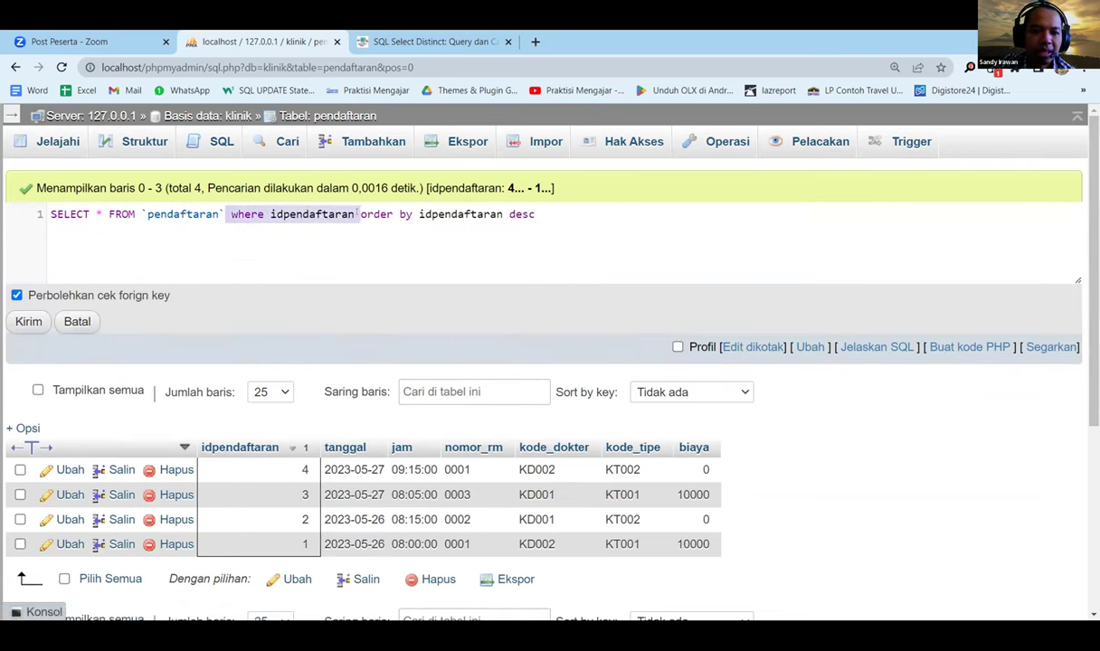
pyautogui.press('BackSpace')
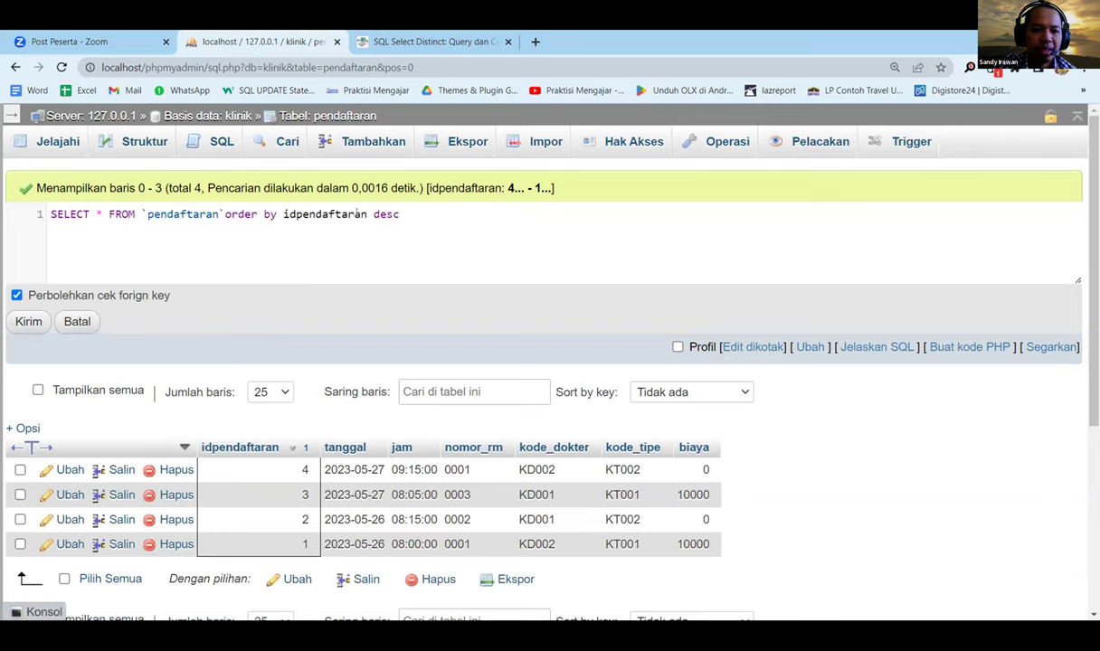
pyautogui.click(33, 320)
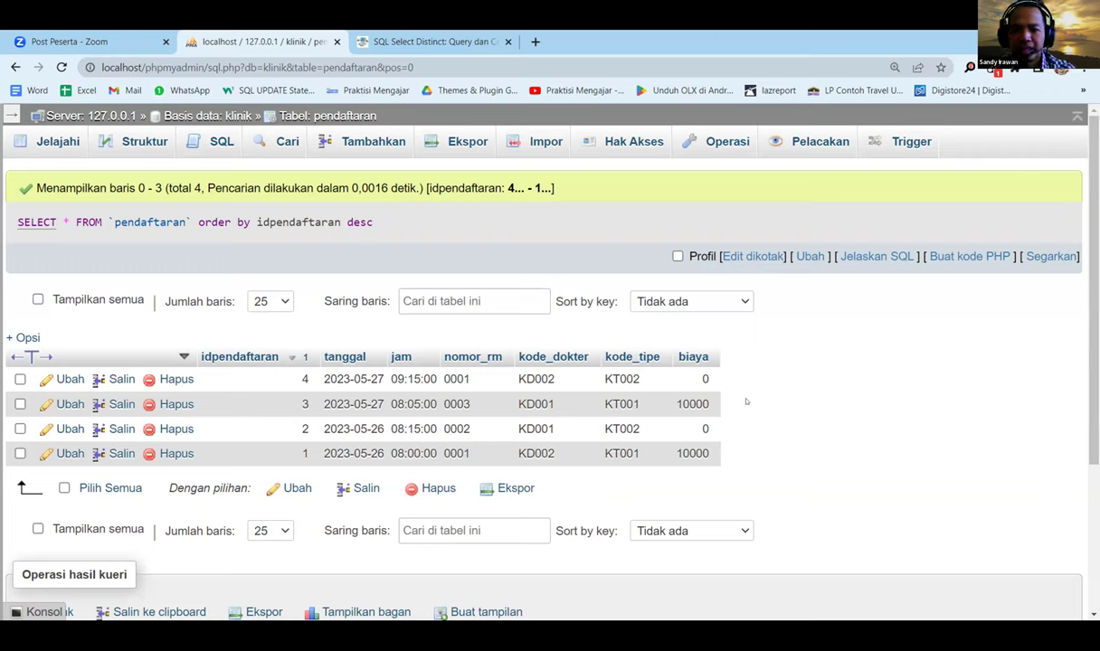
# Step: Change the ORDER BY column to jam, keeping the descending order, and run the query
pyautogui.click(734, 257)
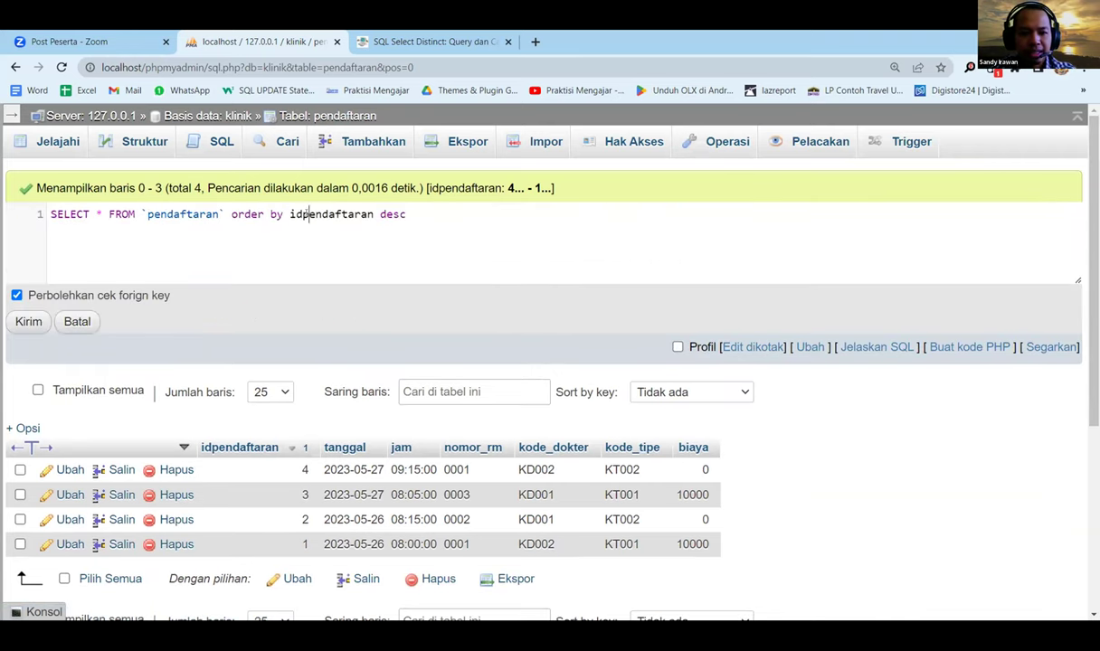
pyautogui.doubleClick(295, 216)
pyautogui.write('jam')
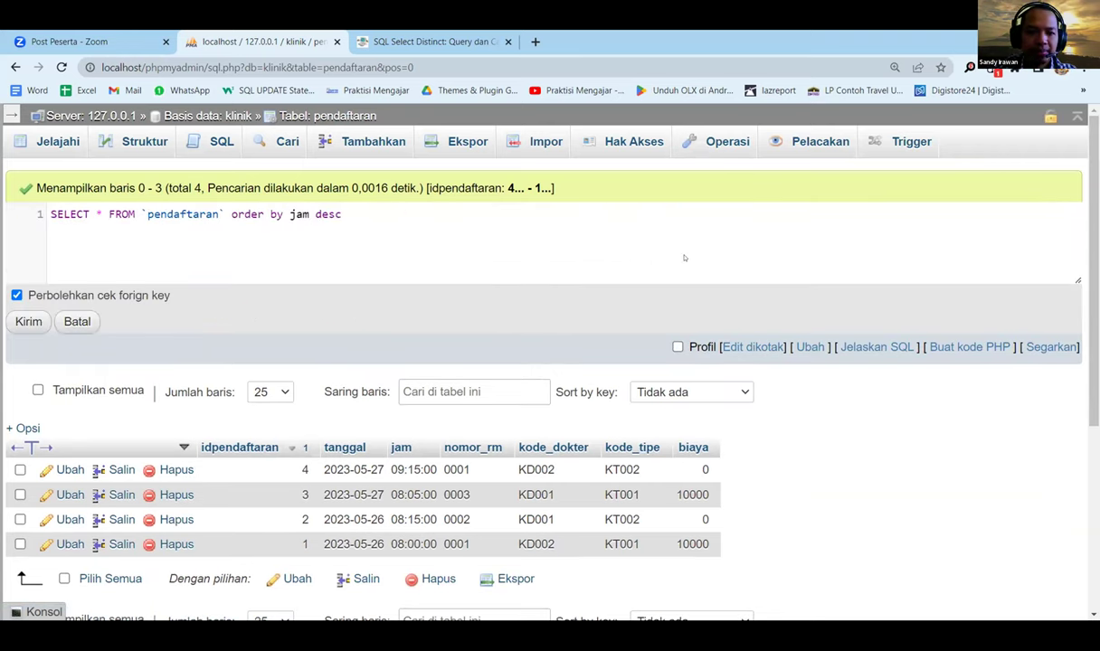
pyautogui.click(27, 322)
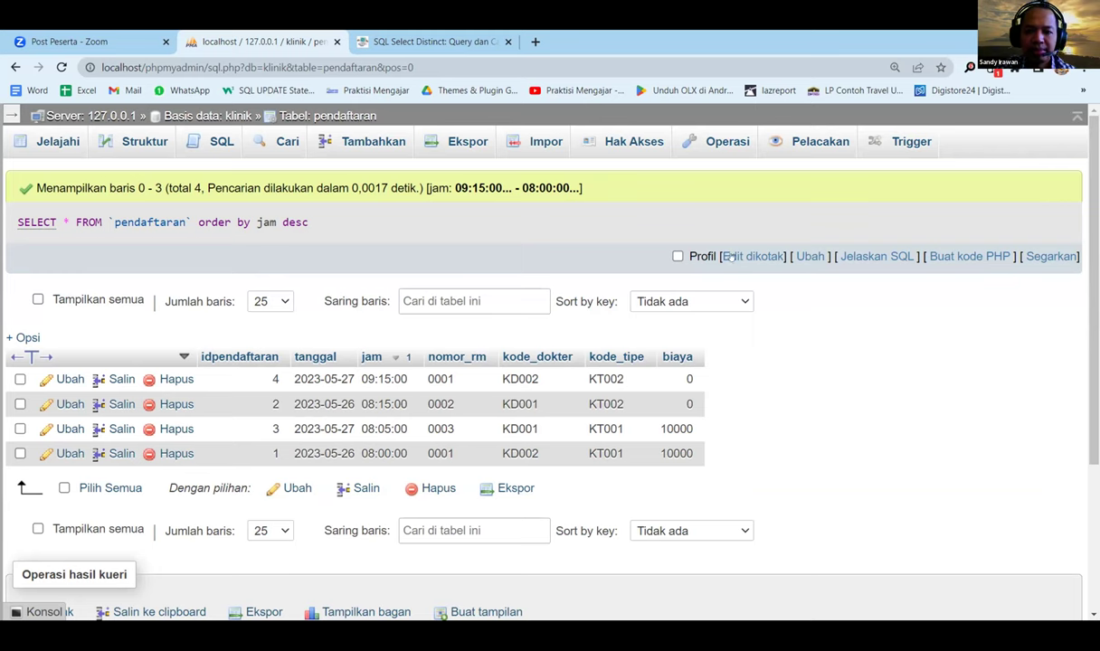
# Step: Change the query's ORDER BY column to nomor_rm, keeping the descending order, and run it
pyautogui.click(728, 256)
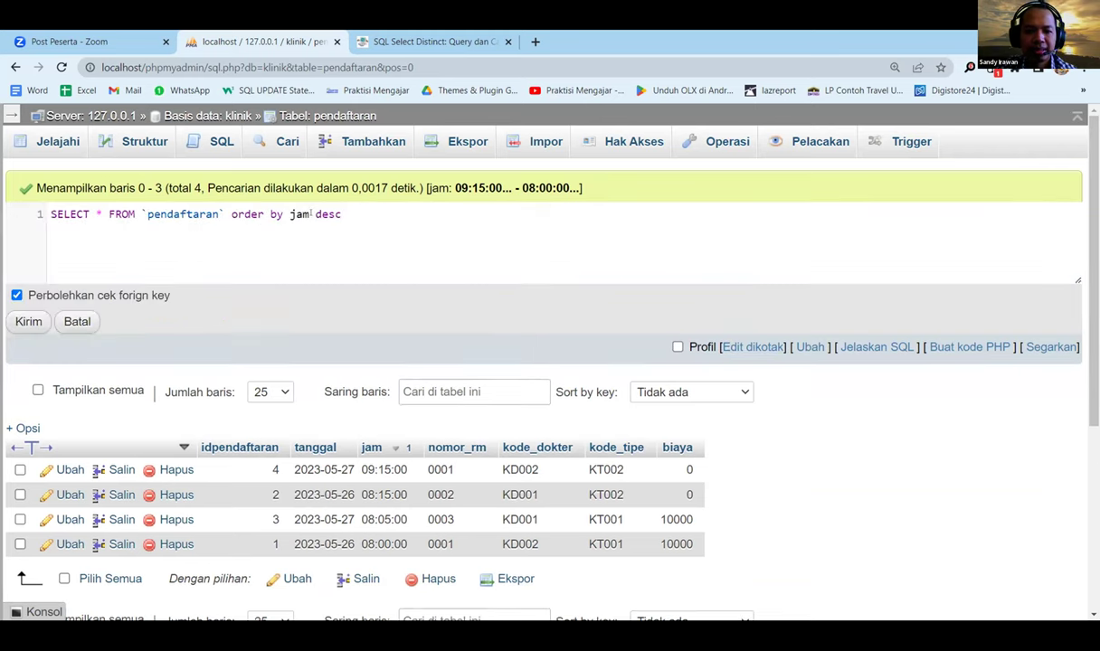
pyautogui.doubleClick(291, 214)
pyautogui.write('no')
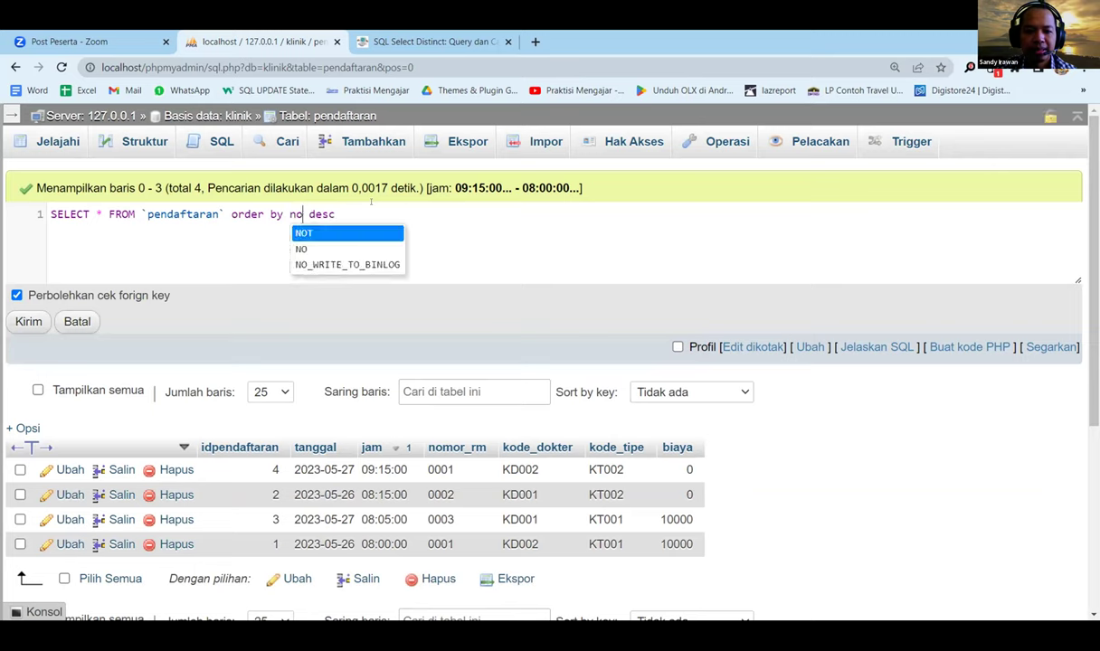
pyautogui.write('mor_rm')
pyautogui.click(27, 319)
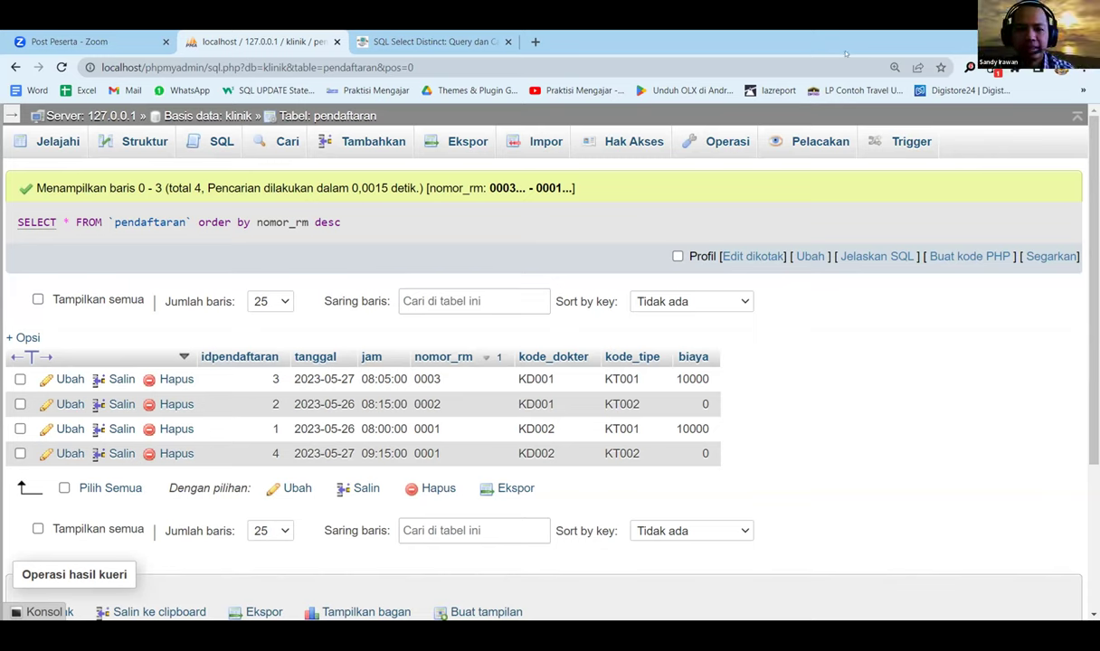
# Step: Change the sort direction on nomor_rm from desc to "asc;" and run the query
pyautogui.click(727, 257)
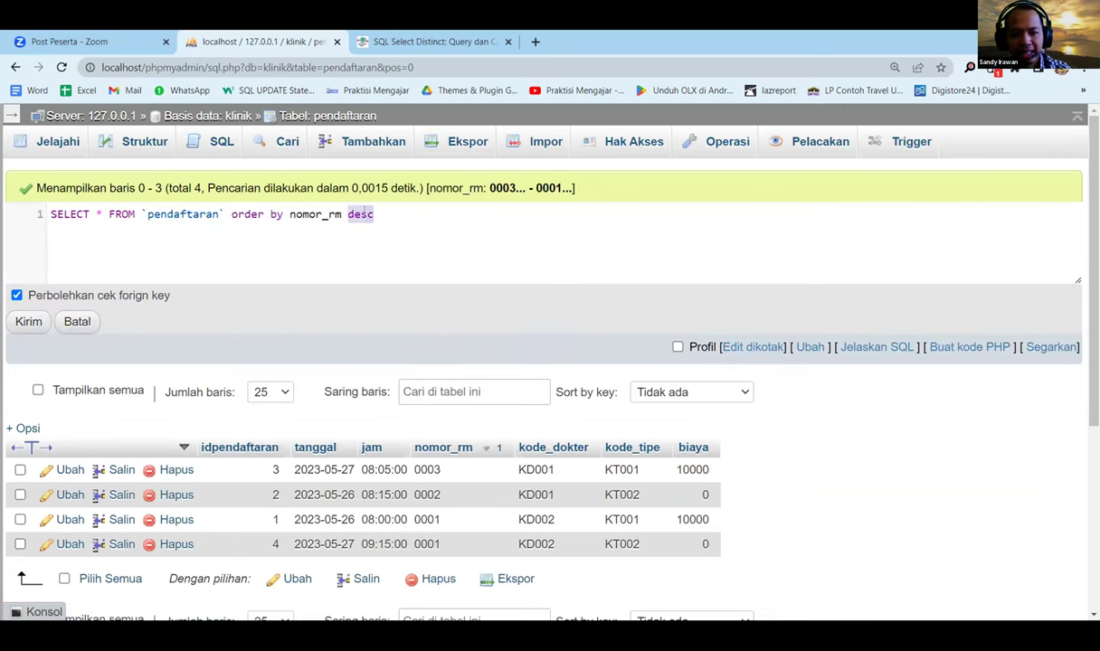
pyautogui.write('asc')
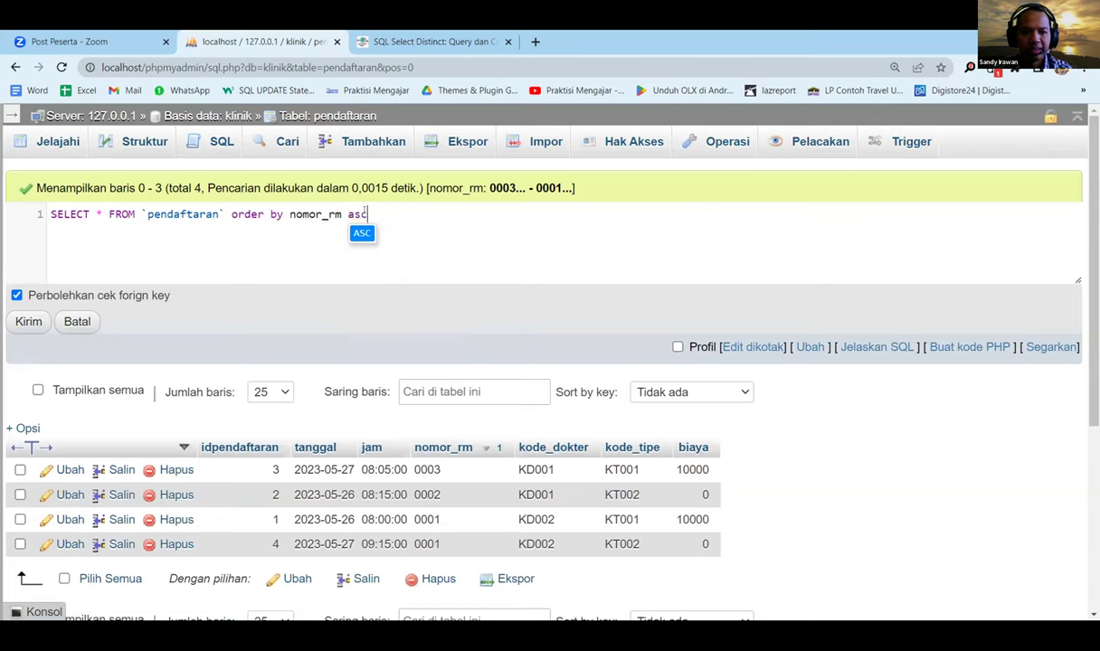
pyautogui.write(';')
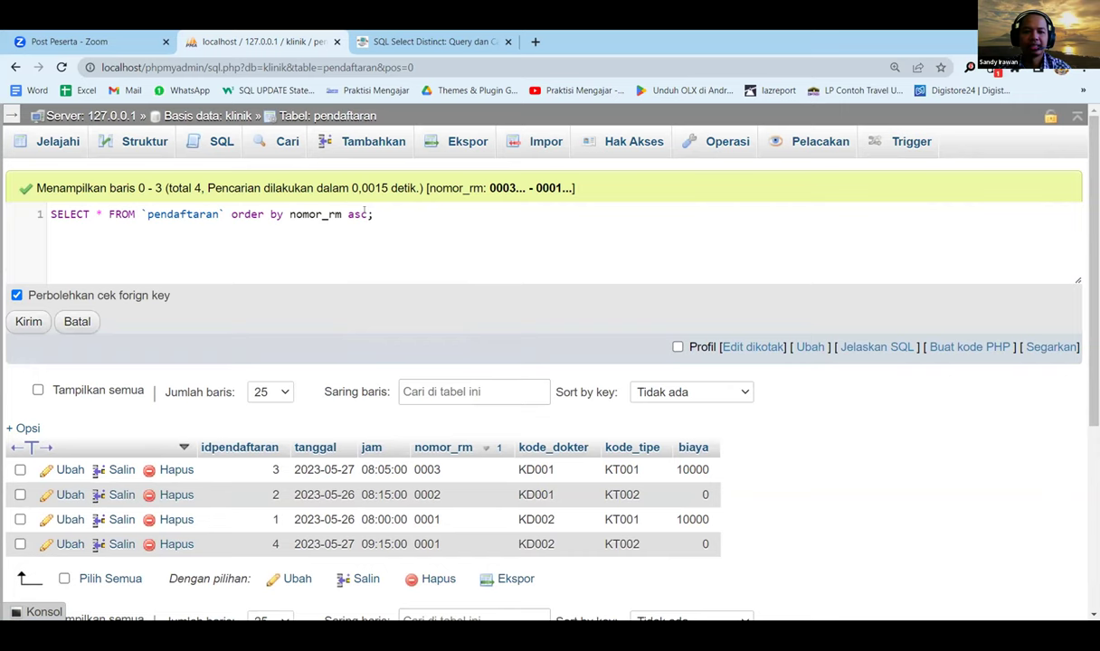
pyautogui.click(21, 326)
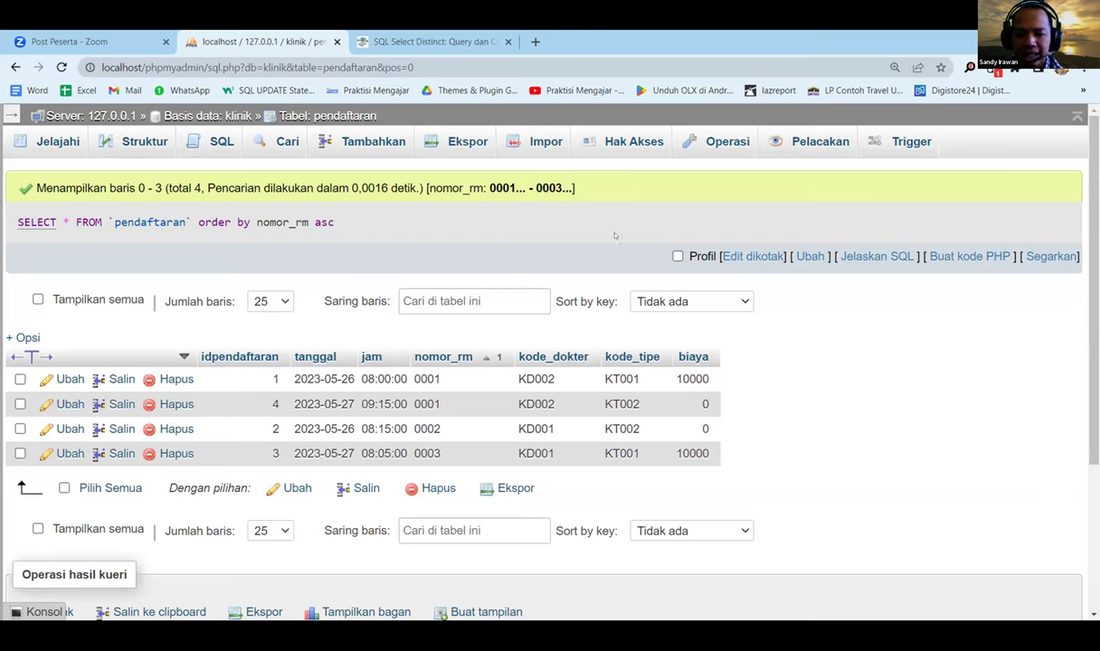
pyautogui.moveTo(13, 227); pyautogui.dragTo(353, 222)
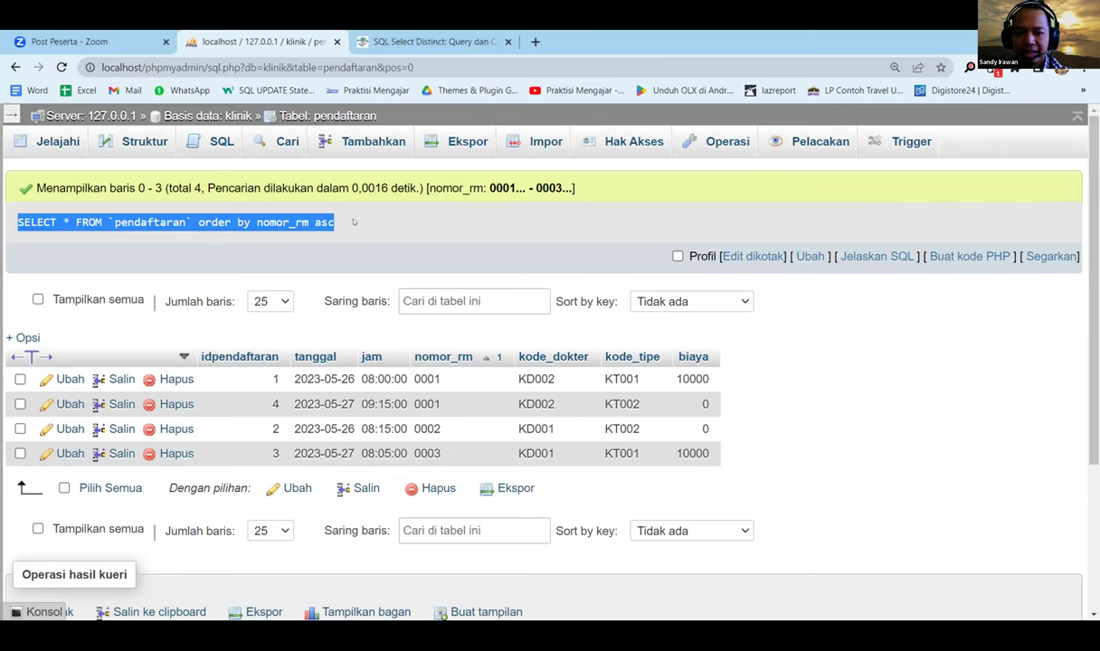
pyautogui.click(535, 41)
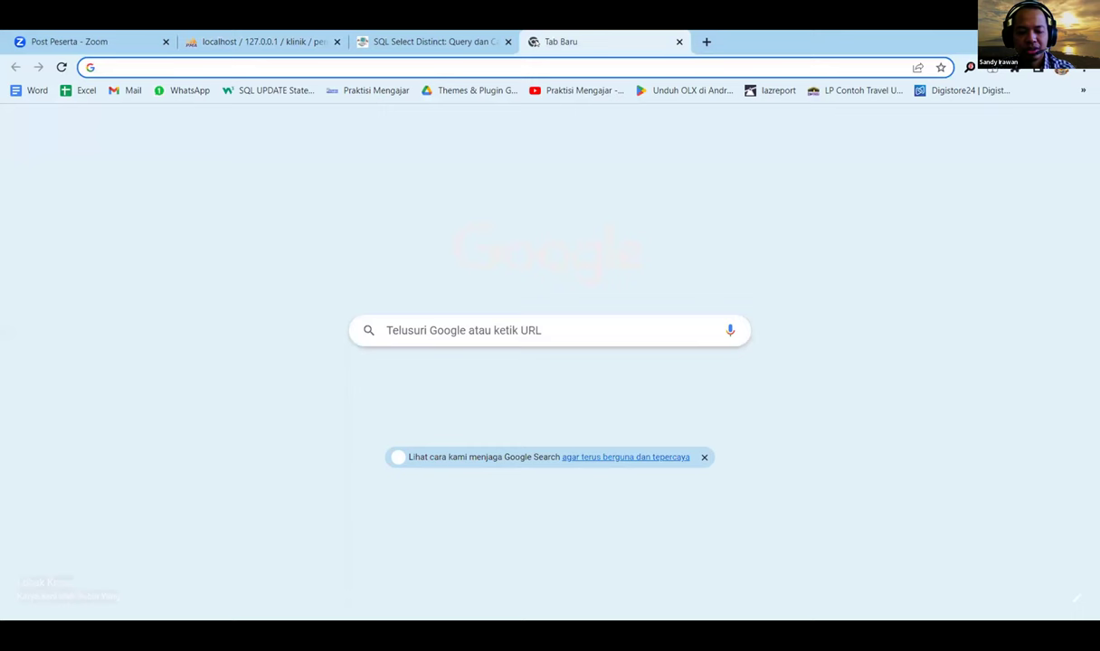
pyautogui.write('http://kmmv2.papandigital.com/LapPemakaianObatlist.php')
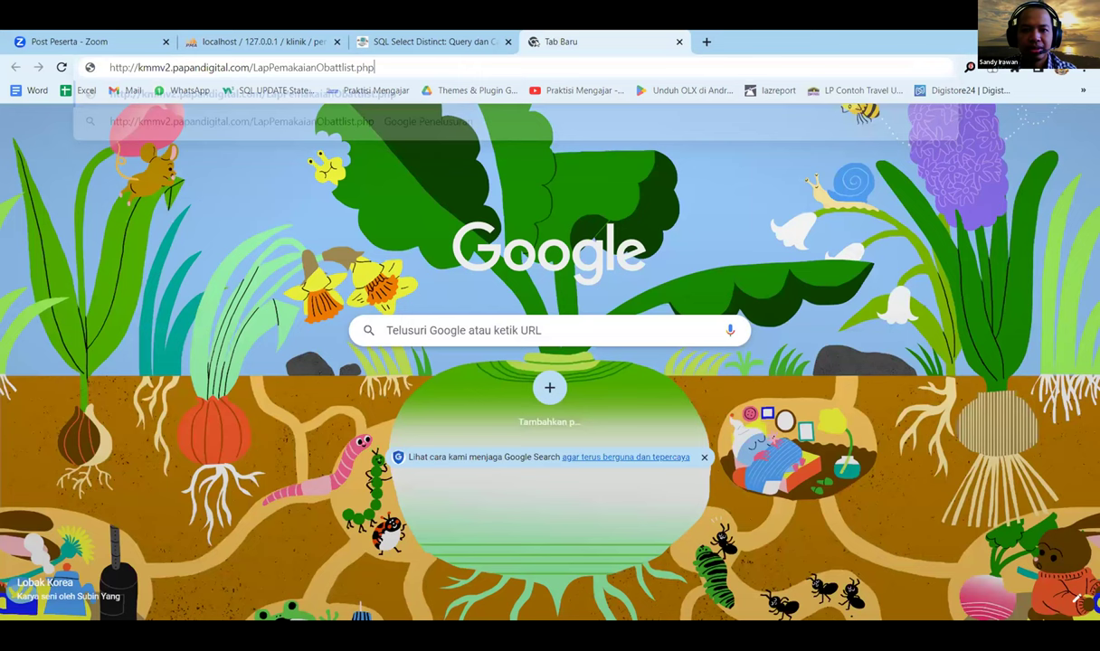
pyautogui.press('Return')
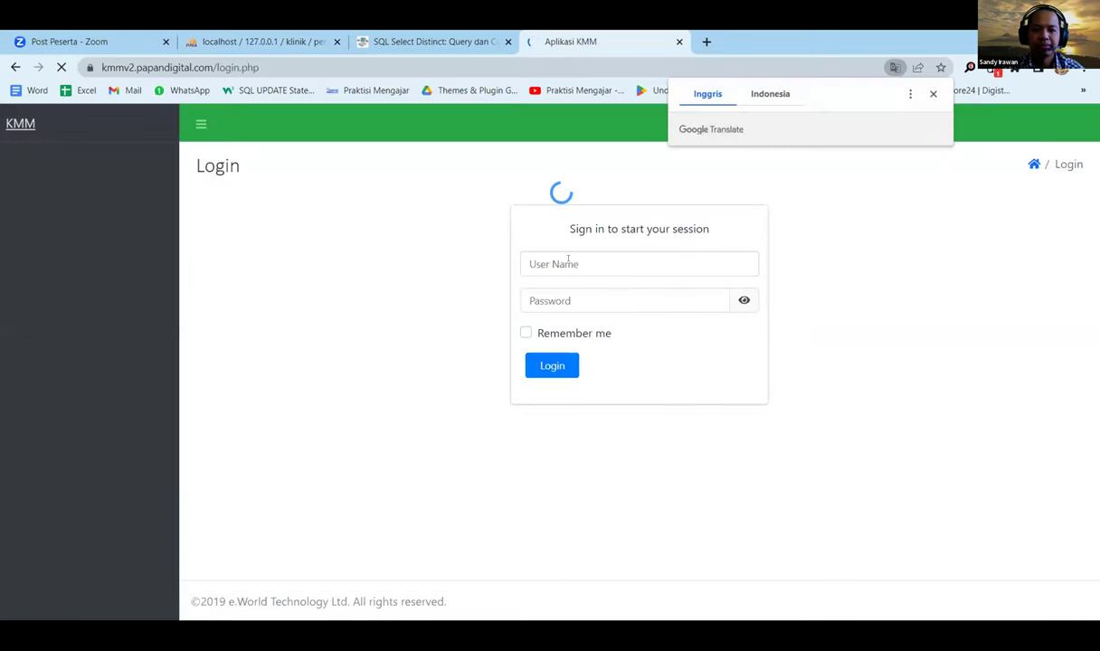
# Step: Sign in to the KMM application using a saved user name and its password
pyautogui.click(568, 261)
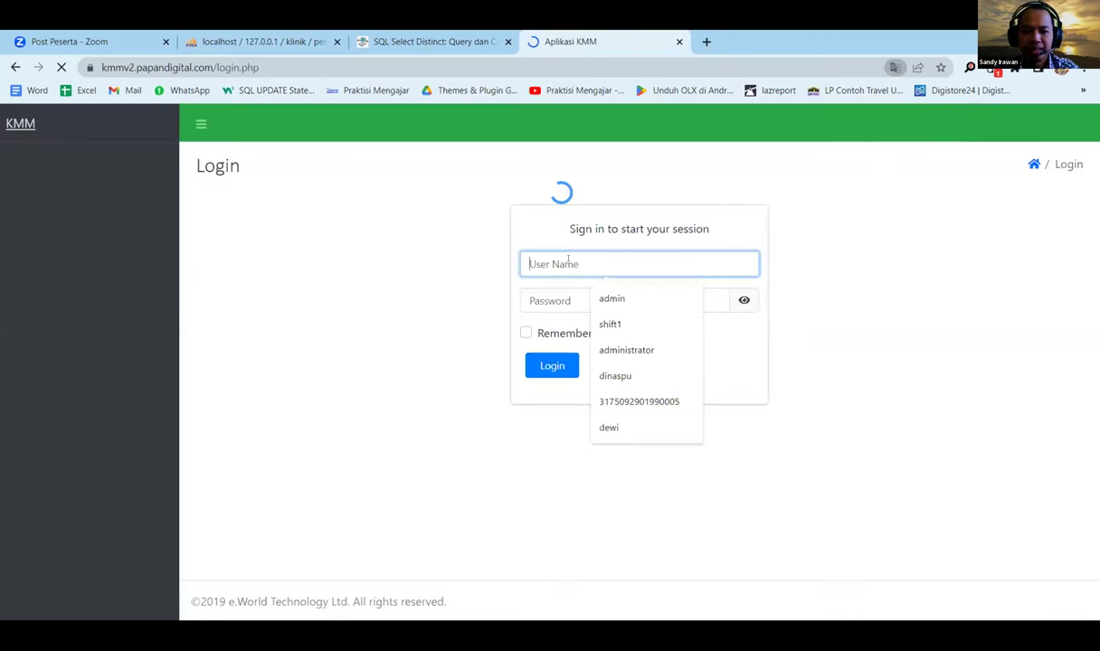
pyautogui.press('Down')
pyautogui.press('Return')
pyautogui.press('Tab')
pyautogui.press('Return')
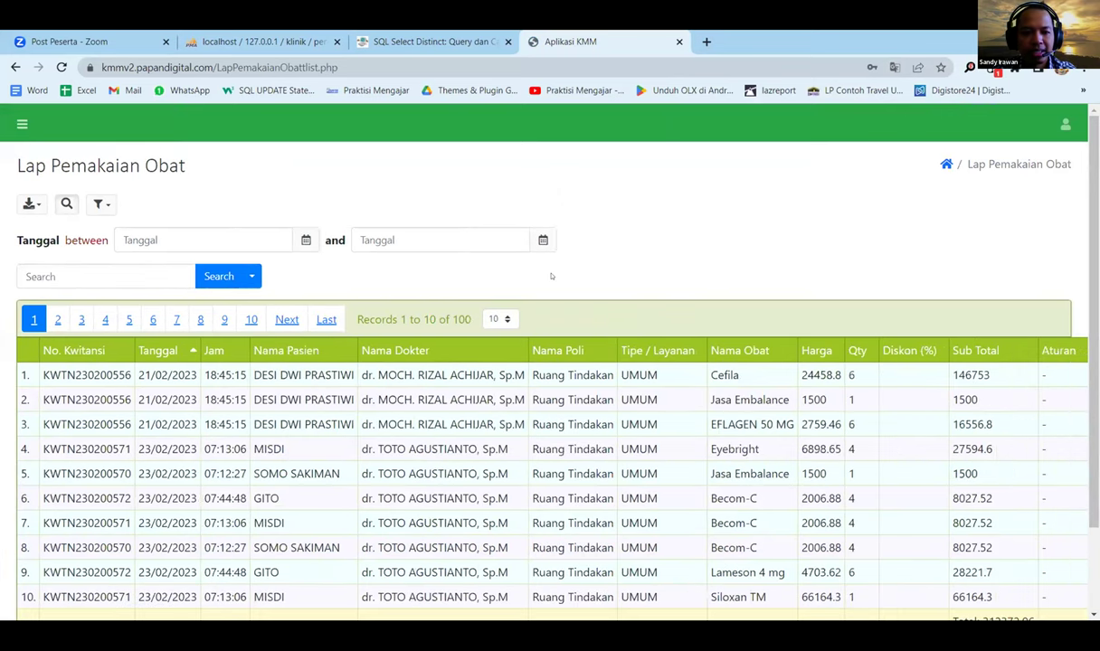
# Step: Enlarge the page to 125% and search the Lap Pemakaian Obat report for Tanggal between 01/05/2023 and 31/05/2023
pyautogui.hotkey('ctrl', '+')
pyautogui.hotkey('ctrl', '+')
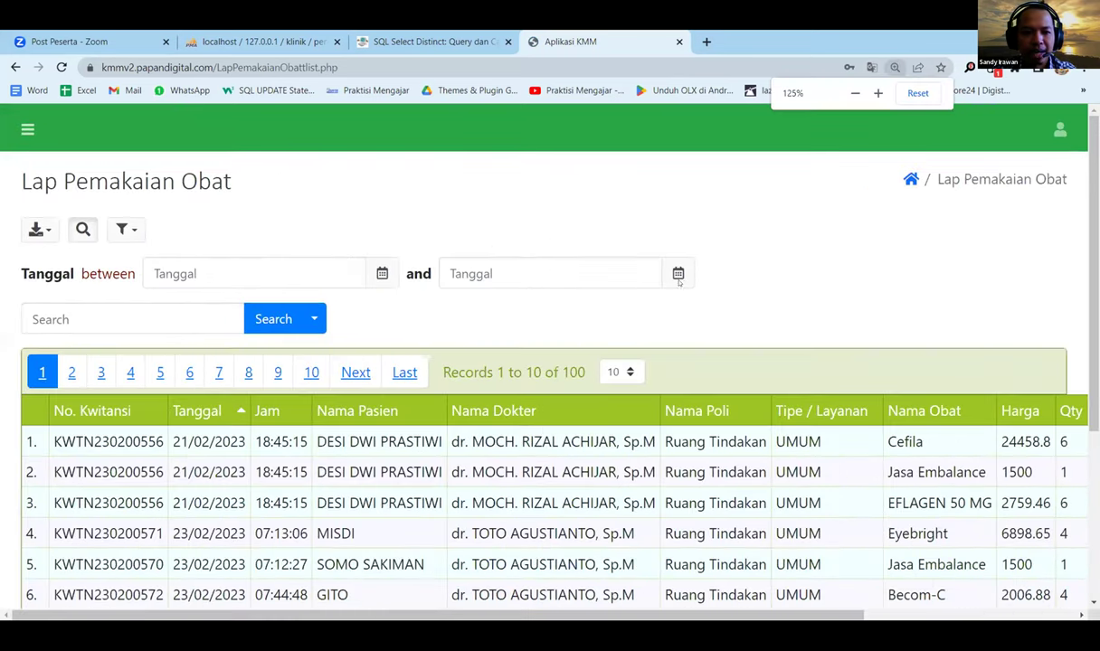
pyautogui.click(679, 274)
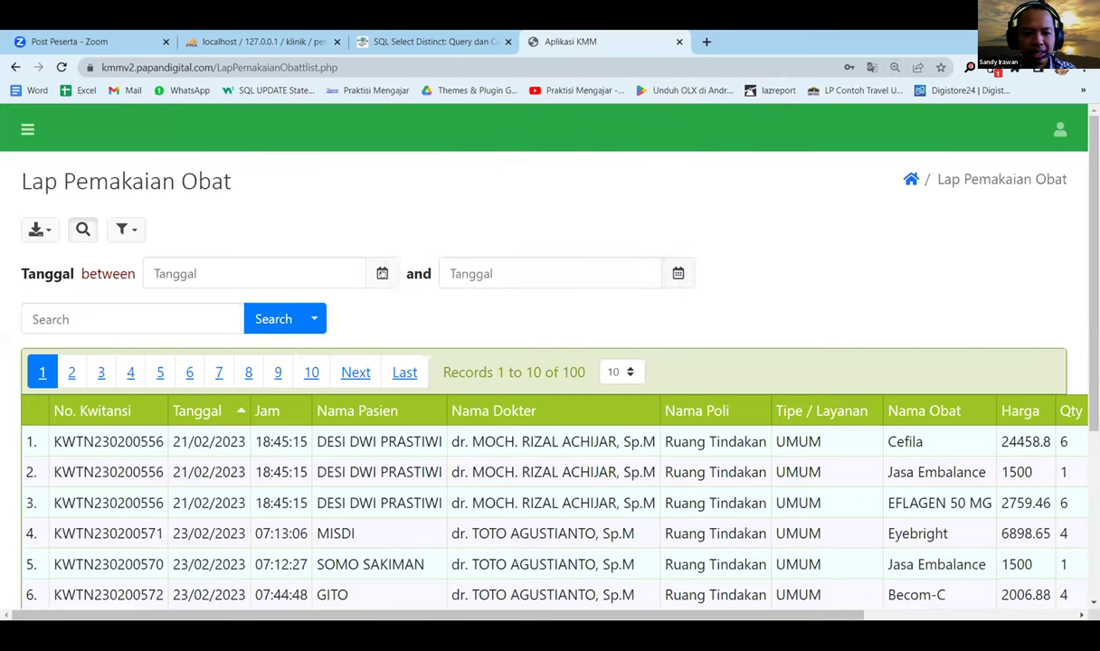
pyautogui.click(380, 273)
pyautogui.click(189, 370)
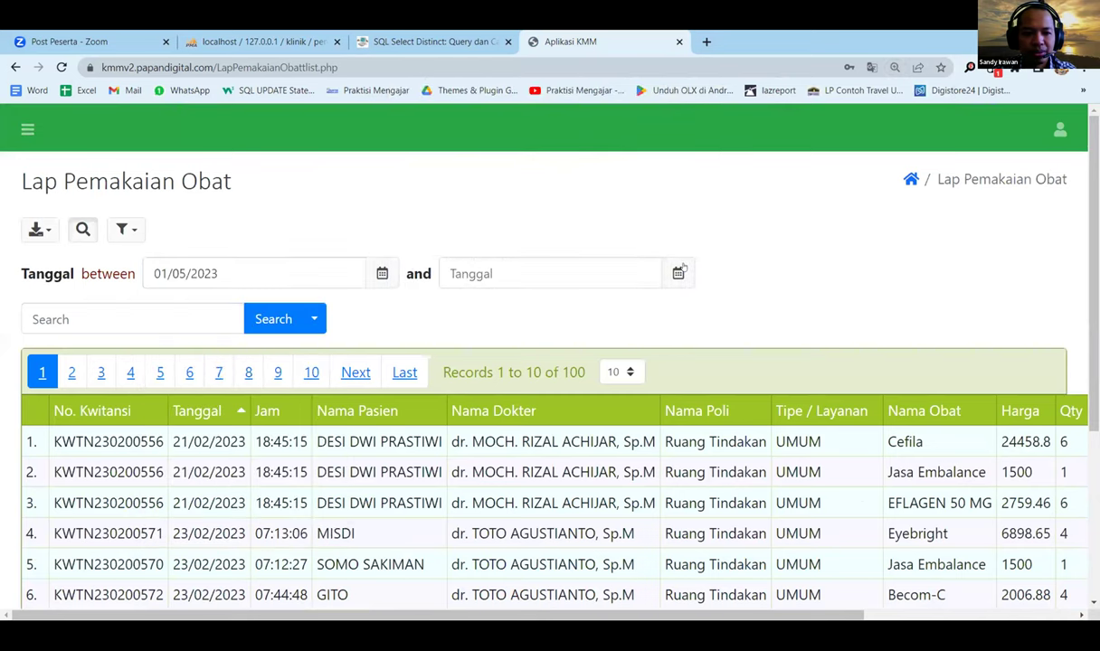
pyautogui.click(638, 273)
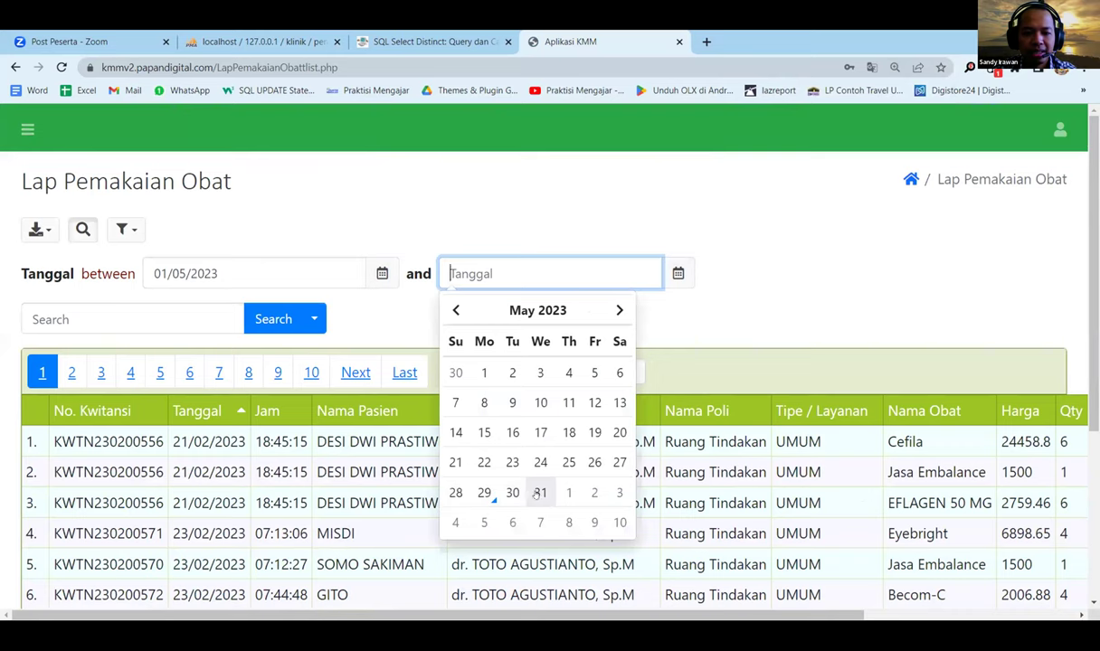
pyautogui.click(540, 492)
pyautogui.click(255, 316)
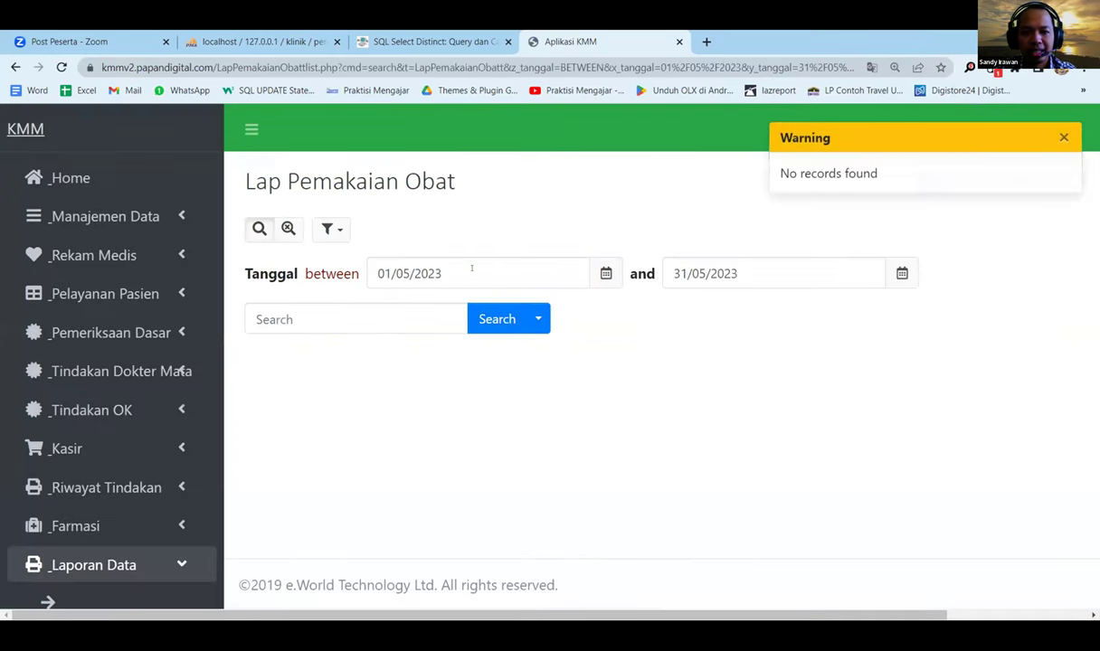
# Step: Set the report's Tanggal range to 01/04/2023 through 30/04/2023 and run the search again
pyautogui.moveTo(471, 267); pyautogui.dragTo(324, 268)
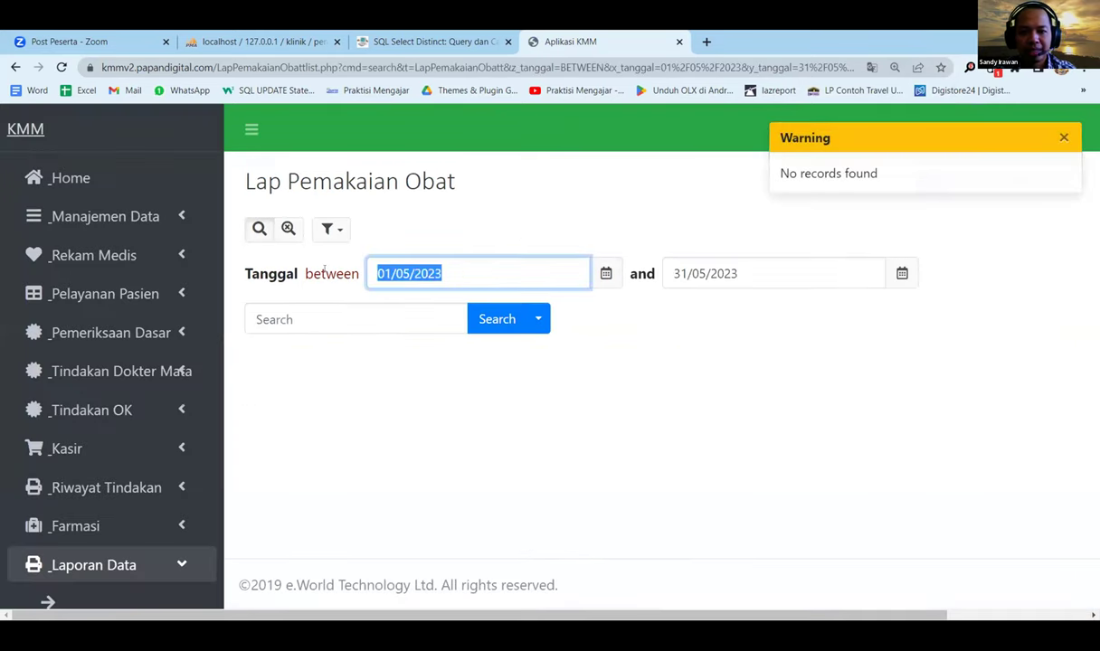
pyautogui.click(605, 273)
pyautogui.click(384, 311)
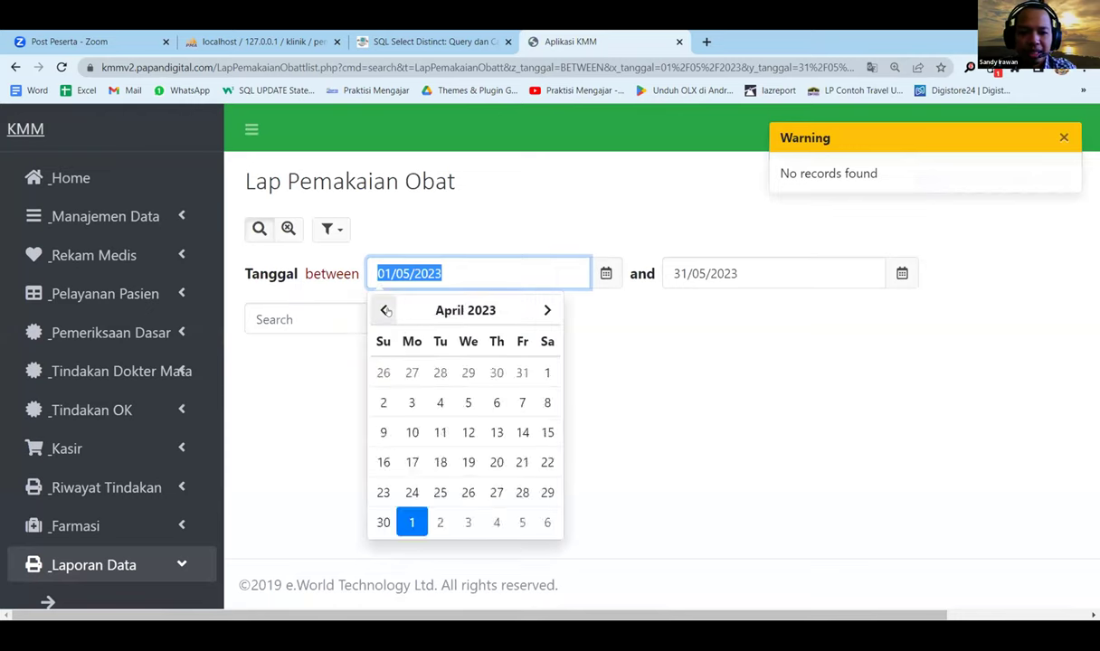
pyautogui.click(546, 371)
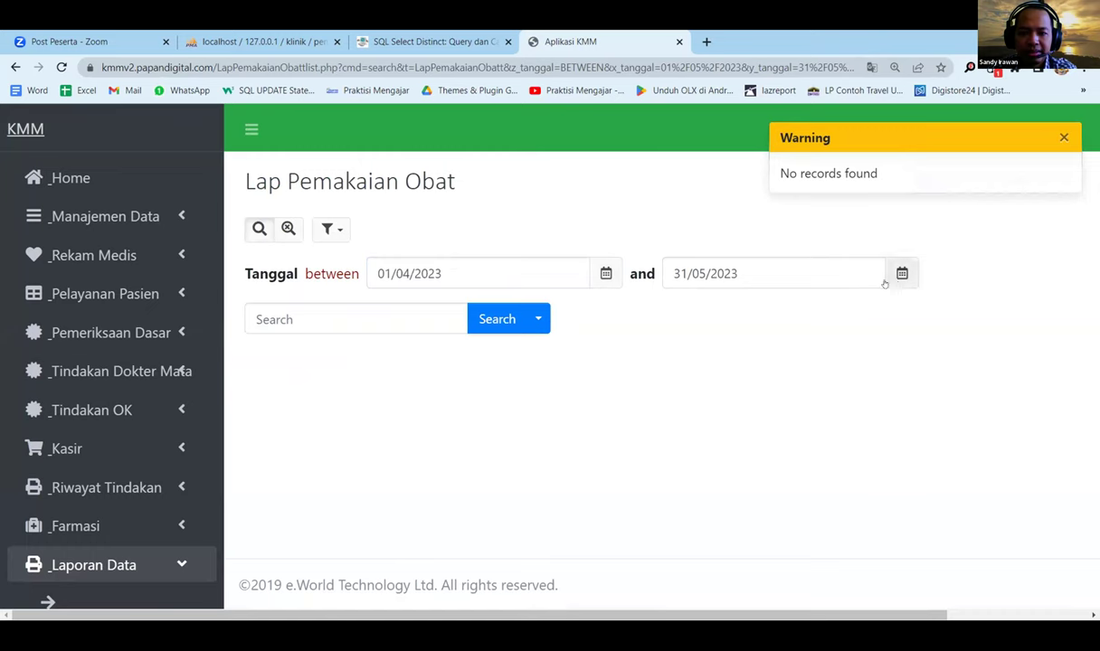
pyautogui.click(846, 271)
pyautogui.click(679, 310)
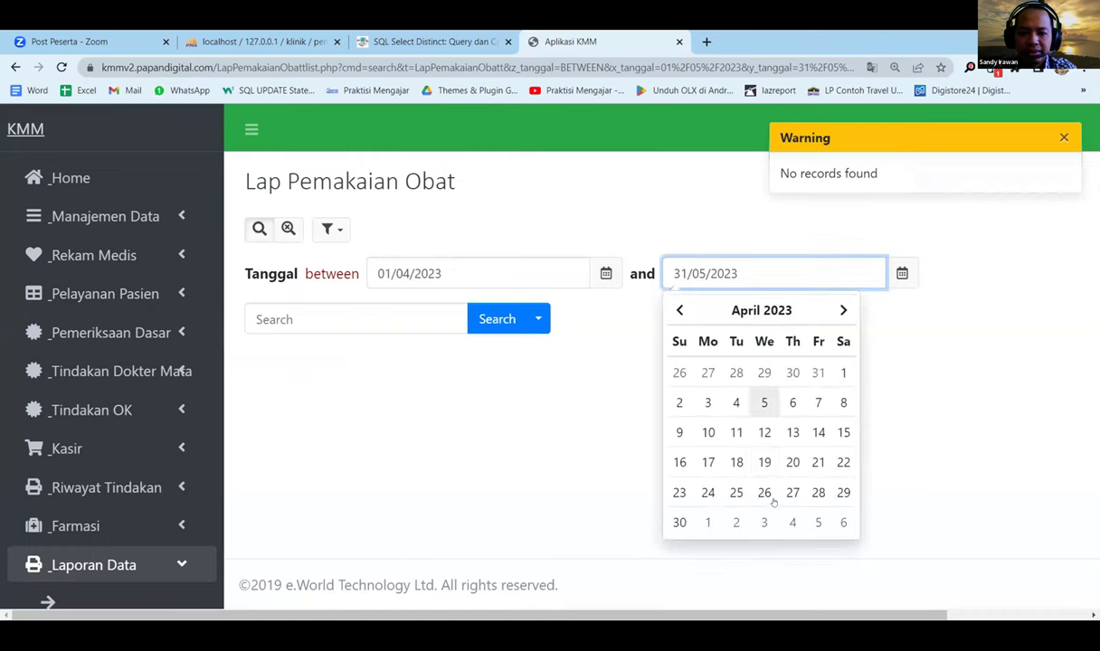
pyautogui.click(679, 522)
pyautogui.click(496, 317)
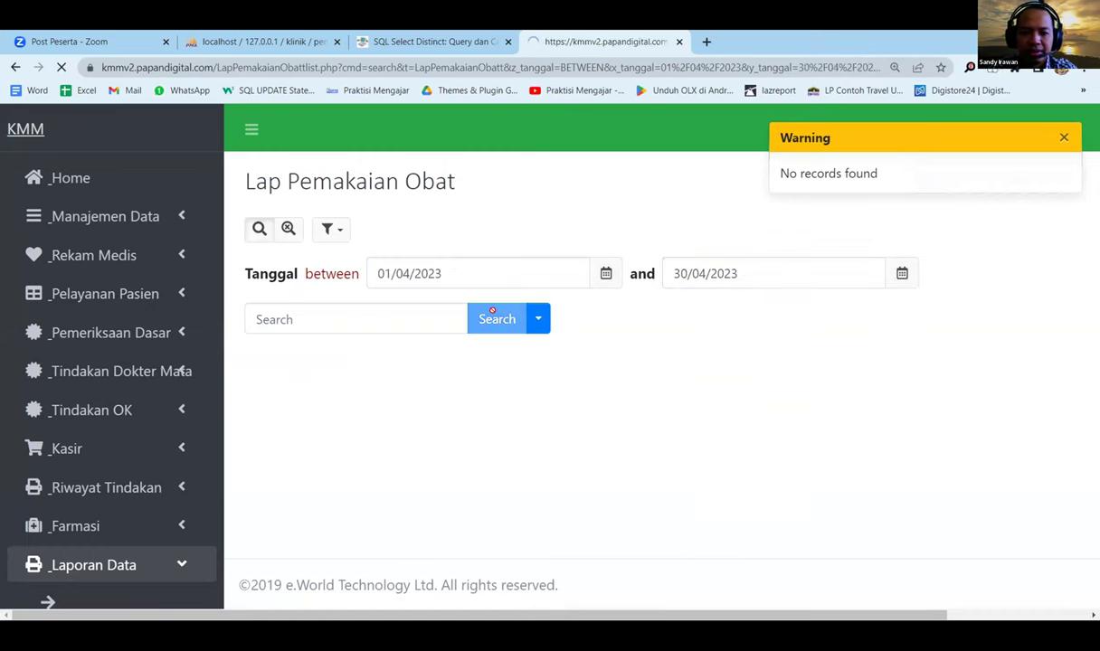
# Step: Collapse the side navigation and examine the dates and rows of the April 2023 medicine usage records
pyautogui.click(253, 131)
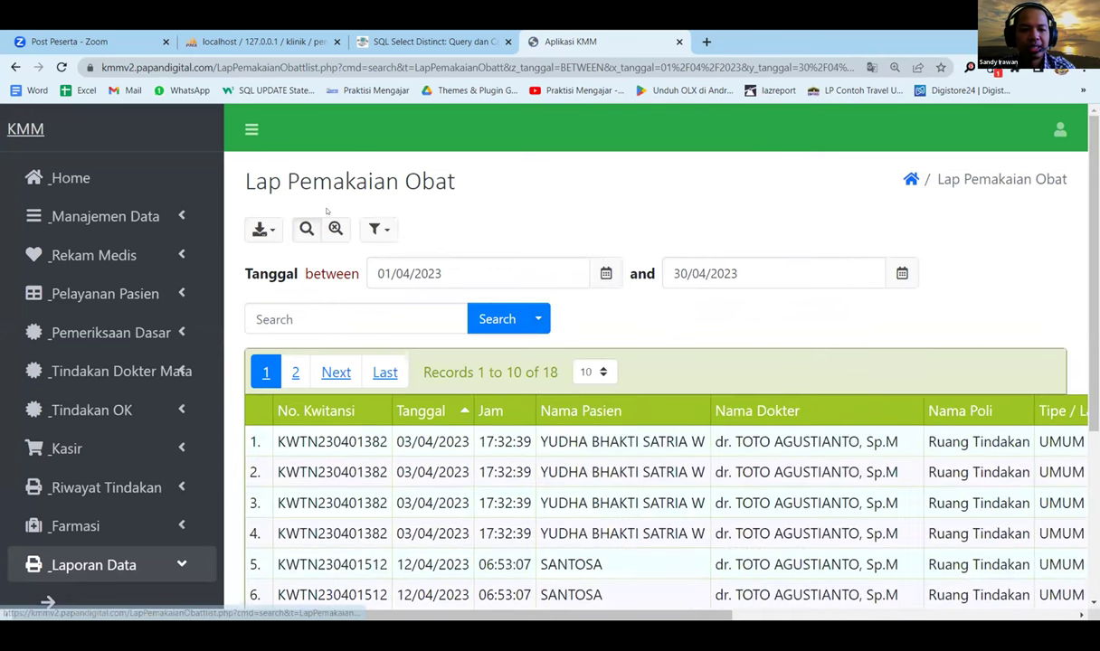
pyautogui.scroll(-3, 189, 310)
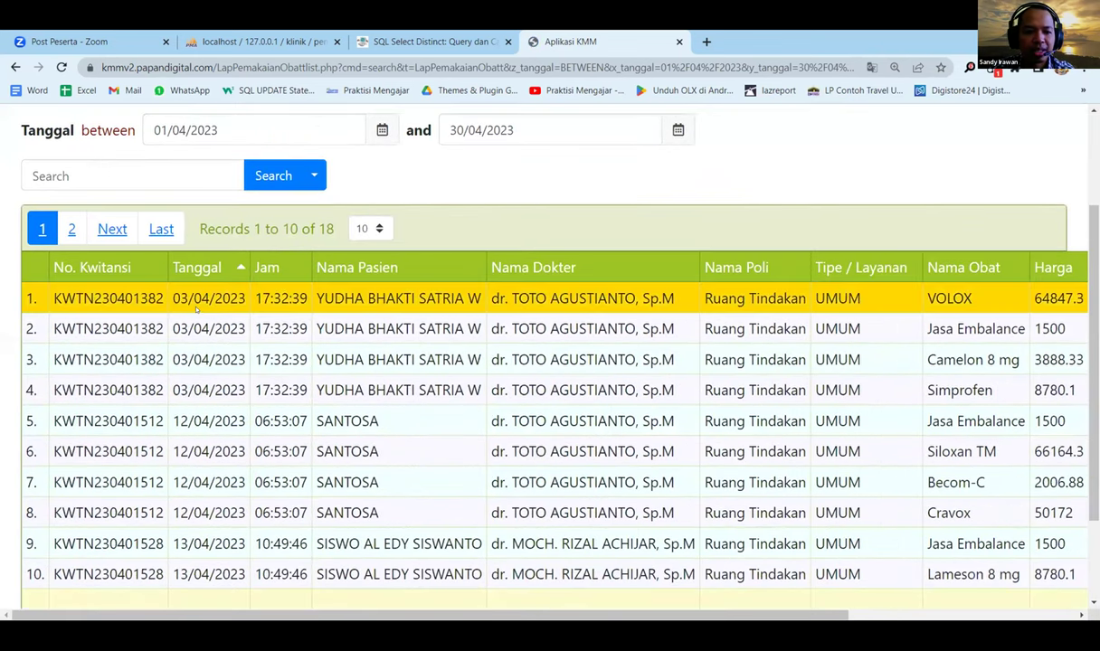
pyautogui.scroll(-2, 159, 452)
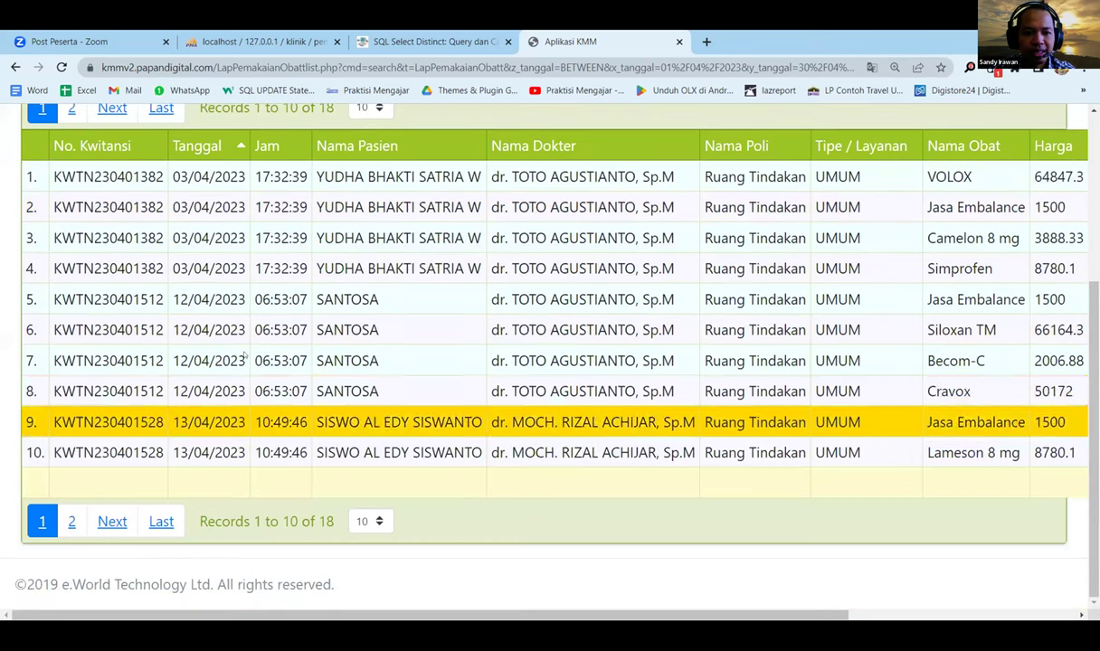
pyautogui.scroll(5, 159, 416)
# Step: Open the Lap. Penjualan Obat report and return to the KMM Home page
pyautogui.click(27, 130)
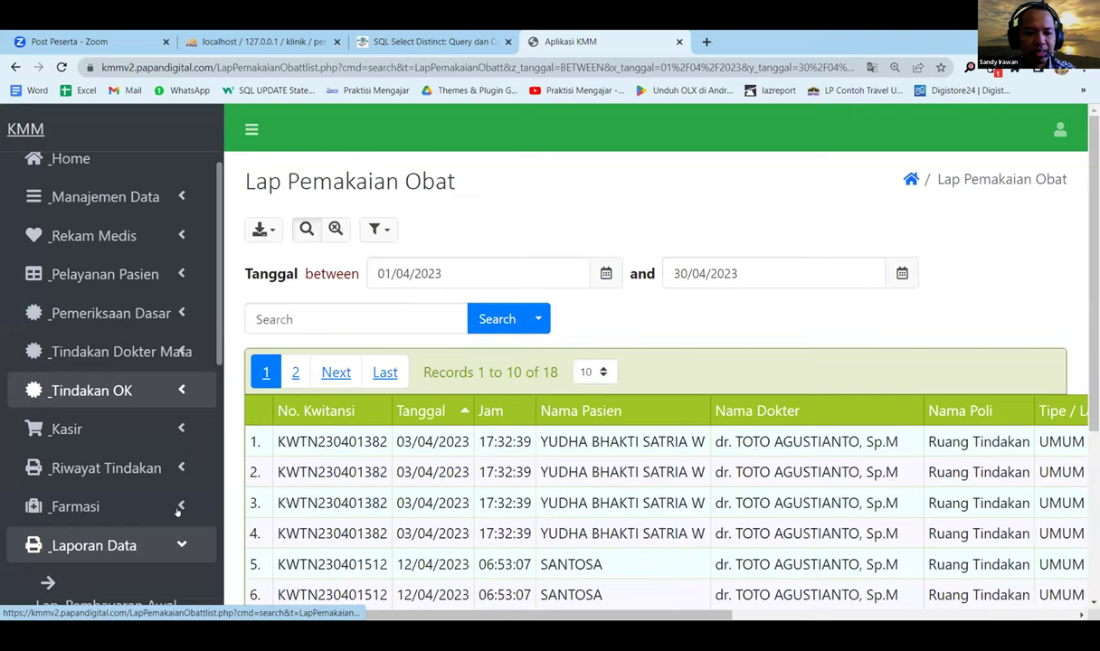
pyautogui.scroll(-3, 178, 512)
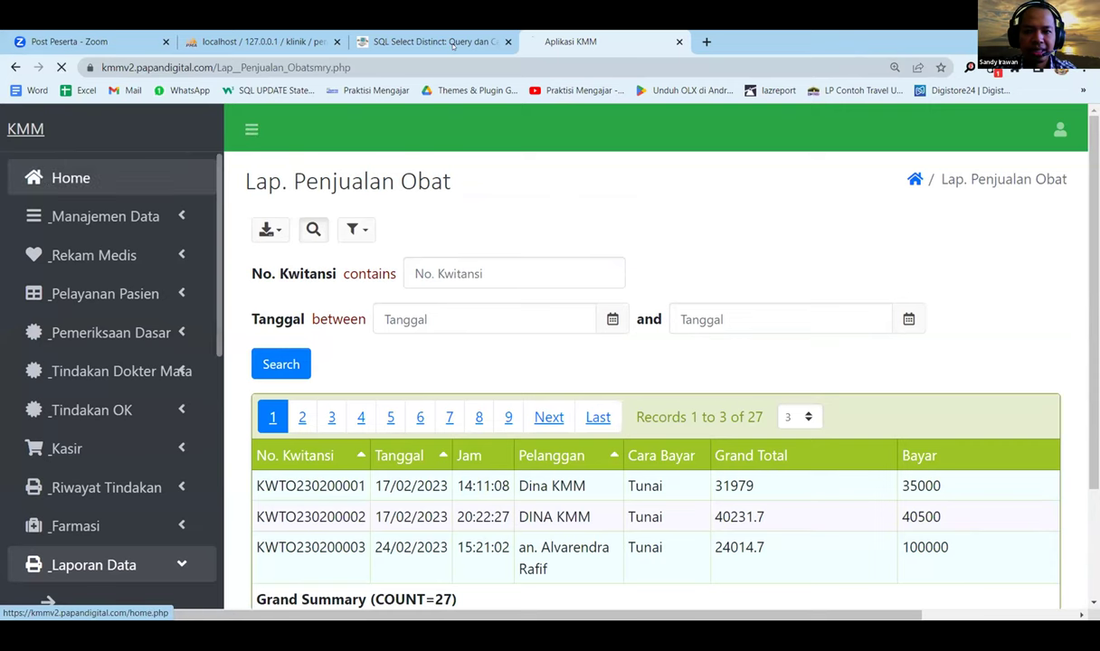
pyautogui.click(72, 177)
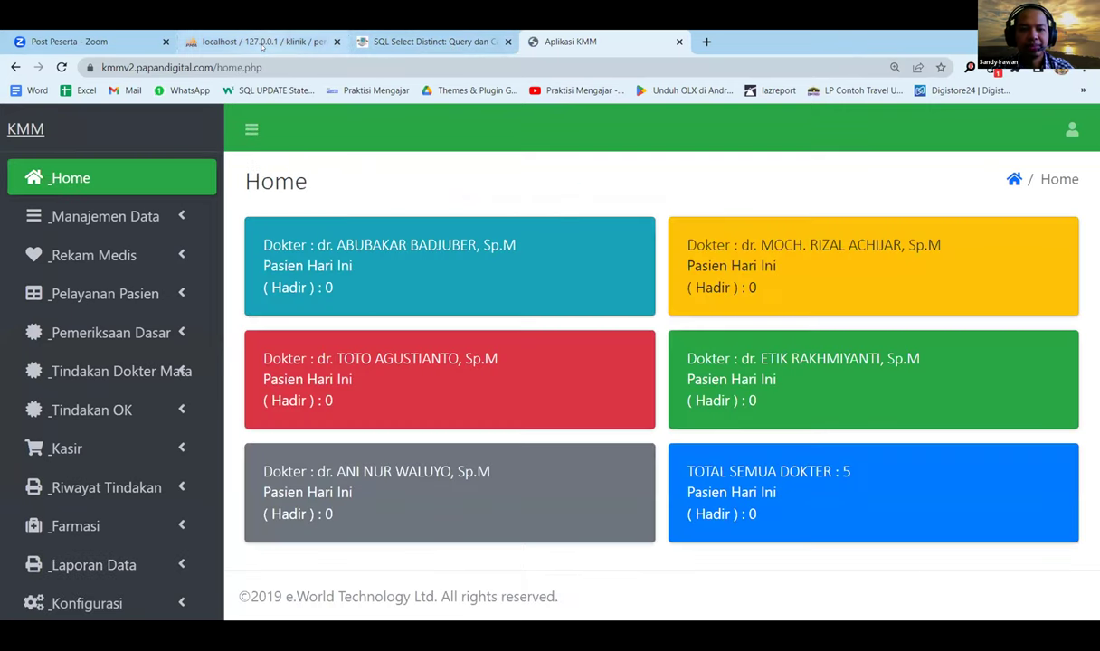
# Step: Leave the KMM page and show slide 27 about Group By in the PowerPoint presentation pertemuan ke 9.pptx
pyautogui.click(258, 45)
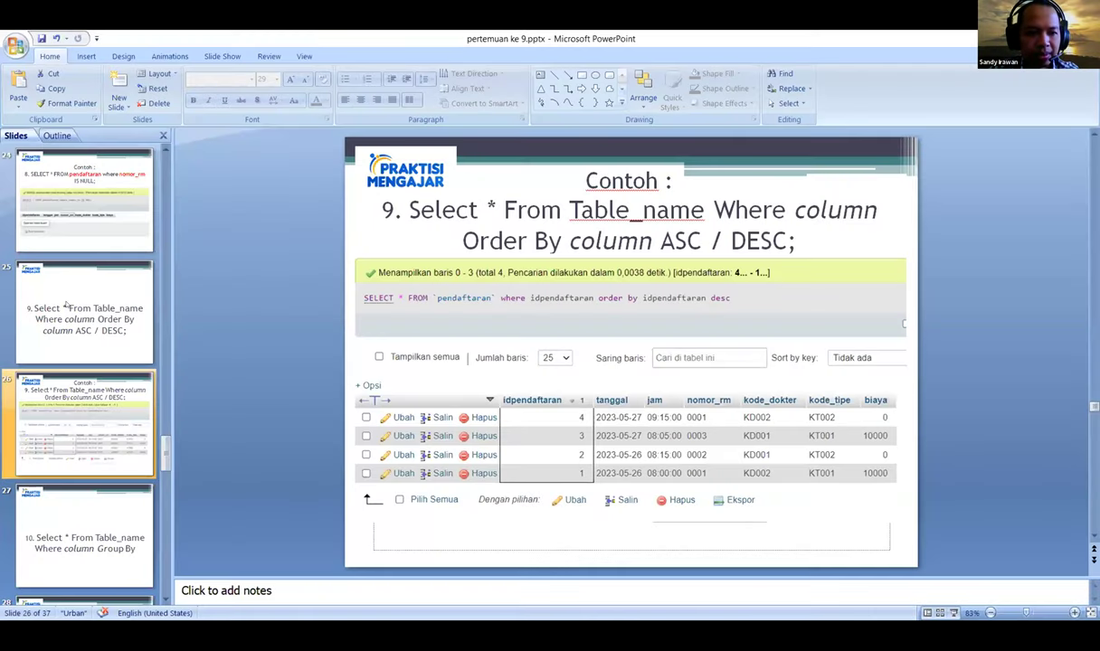
pyautogui.click(66, 306)
pyautogui.click(70, 413)
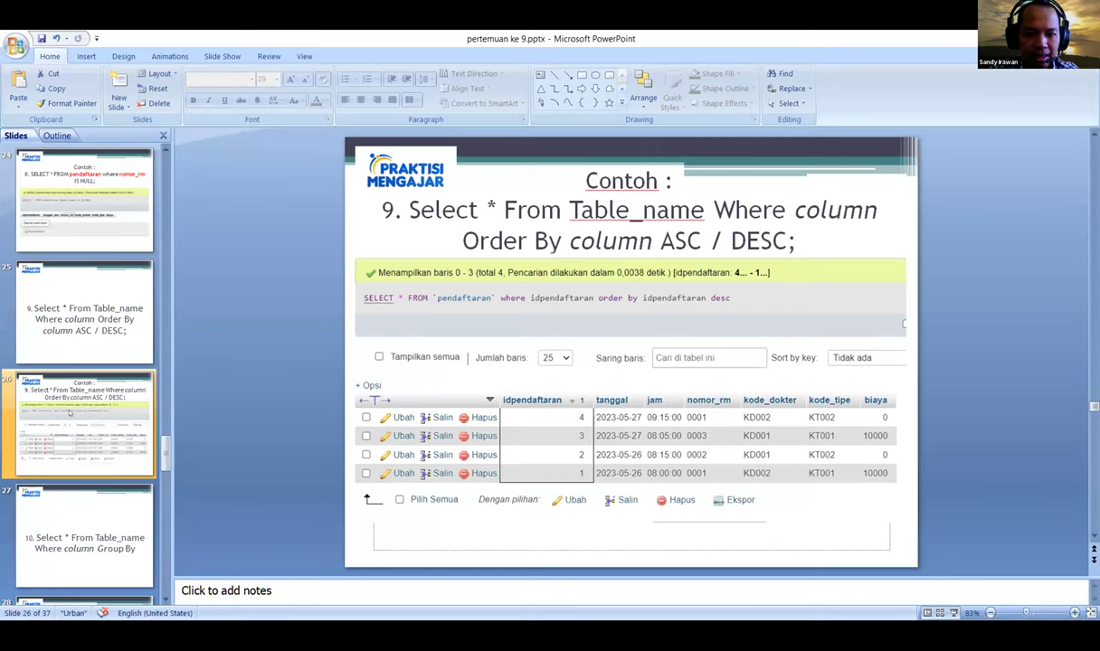
pyautogui.press('Down')
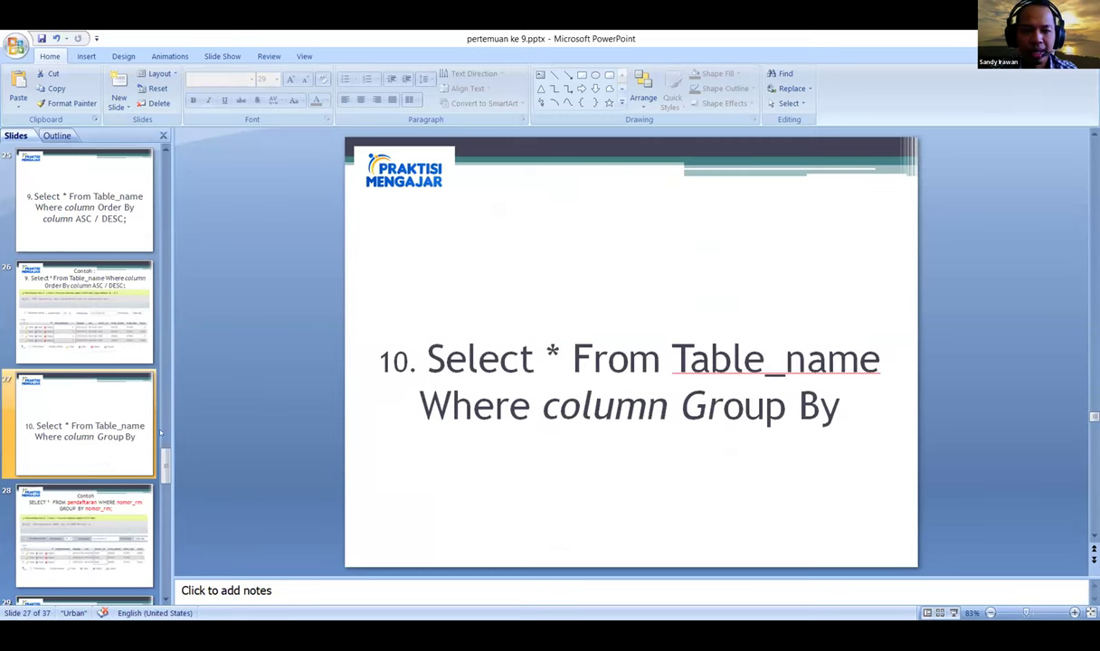
pyautogui.click(536, 387)
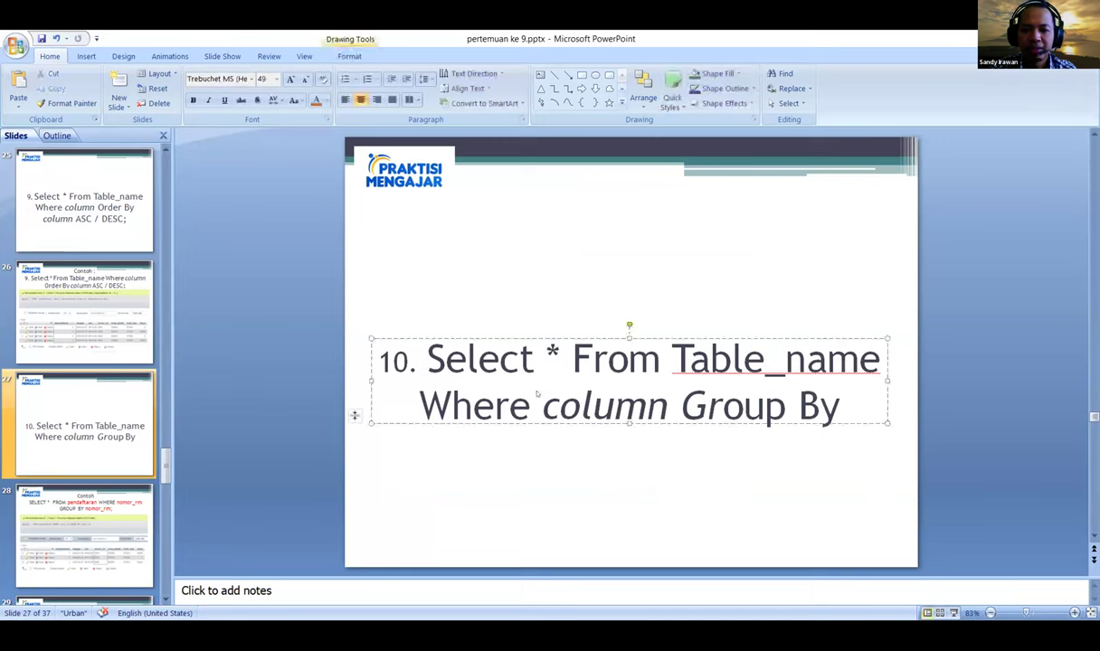
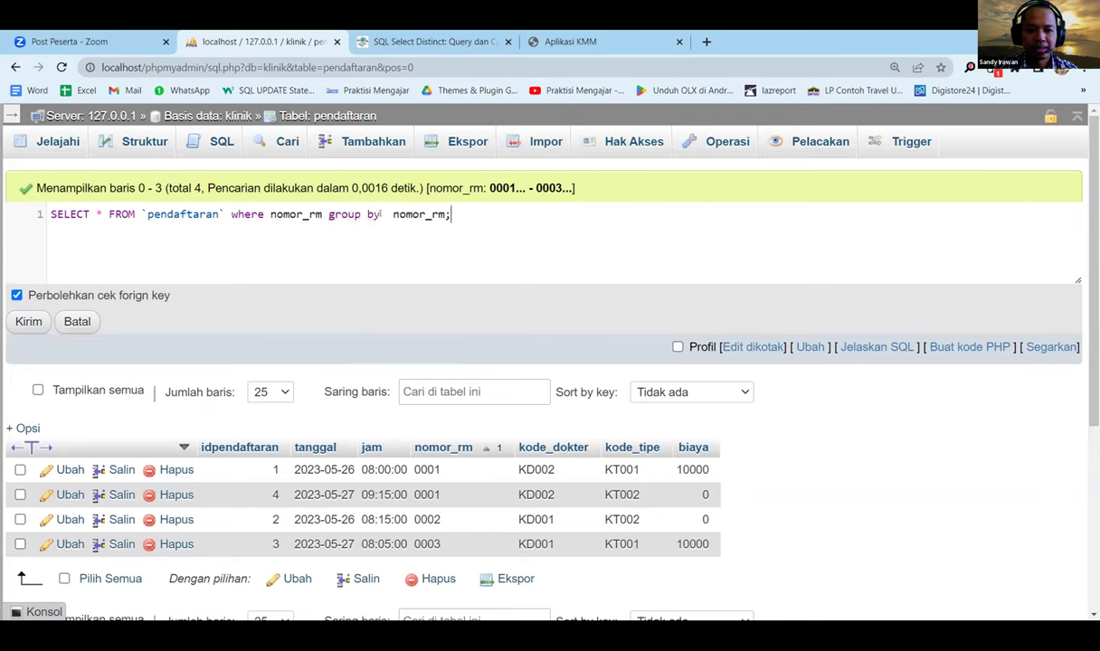
# Step: Remove the extra space before the last nomor_rm and run the pendaftaran query grouped by nomor_rm
pyautogui.moveTo(381, 215); pyautogui.dragTo(390, 214)
pyautogui.press('BackSpace')
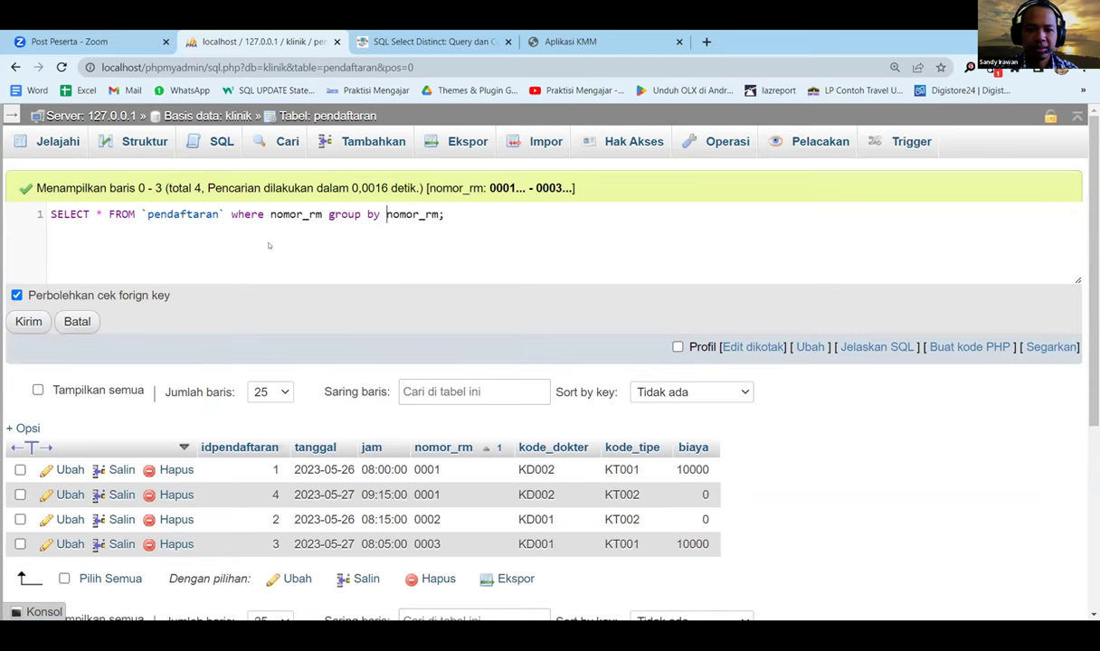
pyautogui.click(40, 322)
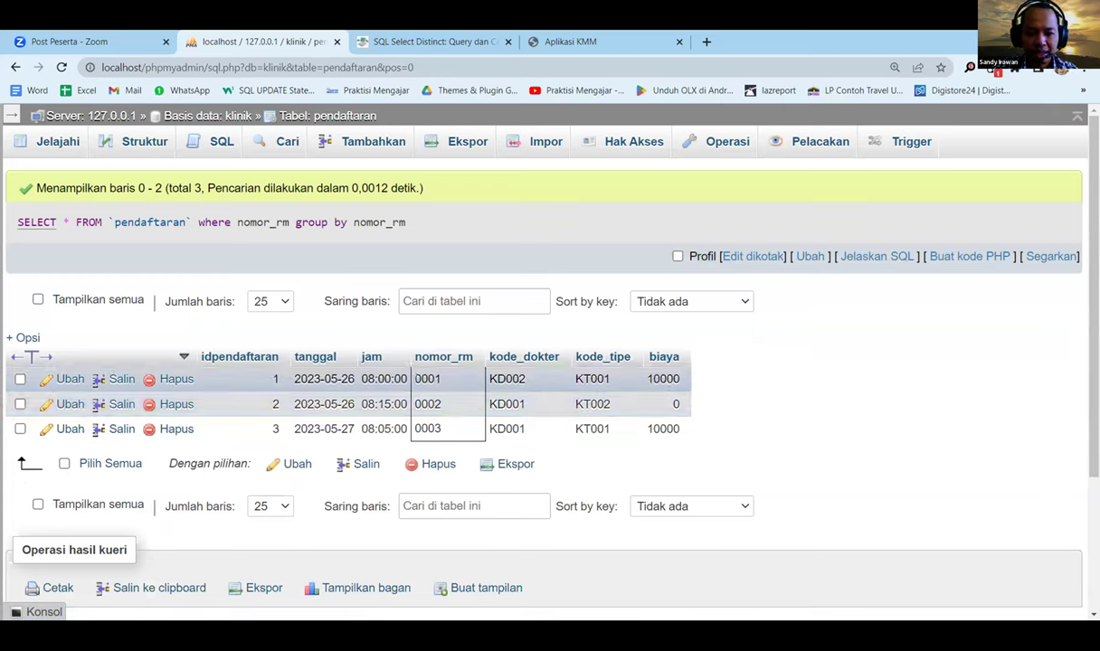
pyautogui.doubleClick(444, 379)
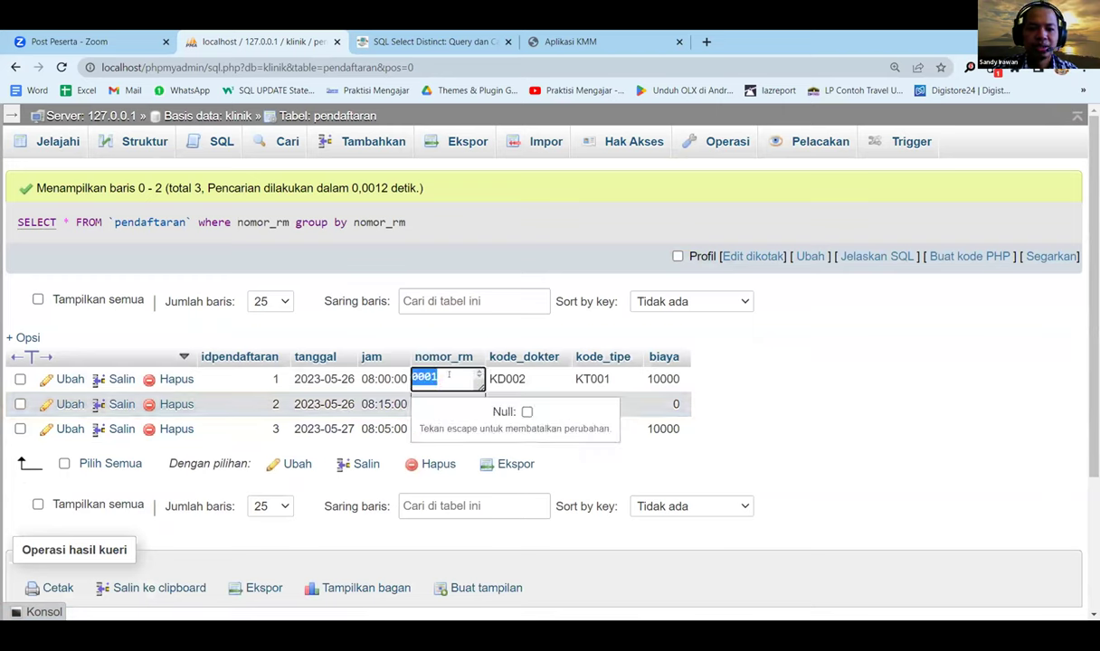
pyautogui.press('Escape')
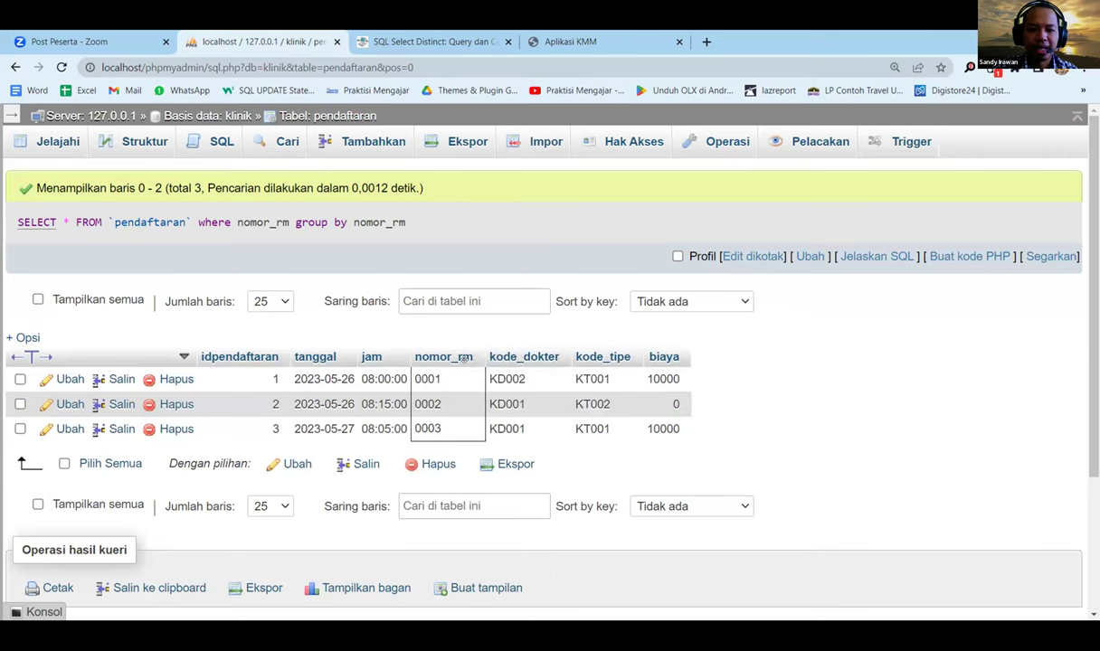
pyautogui.doubleClick(429, 379)
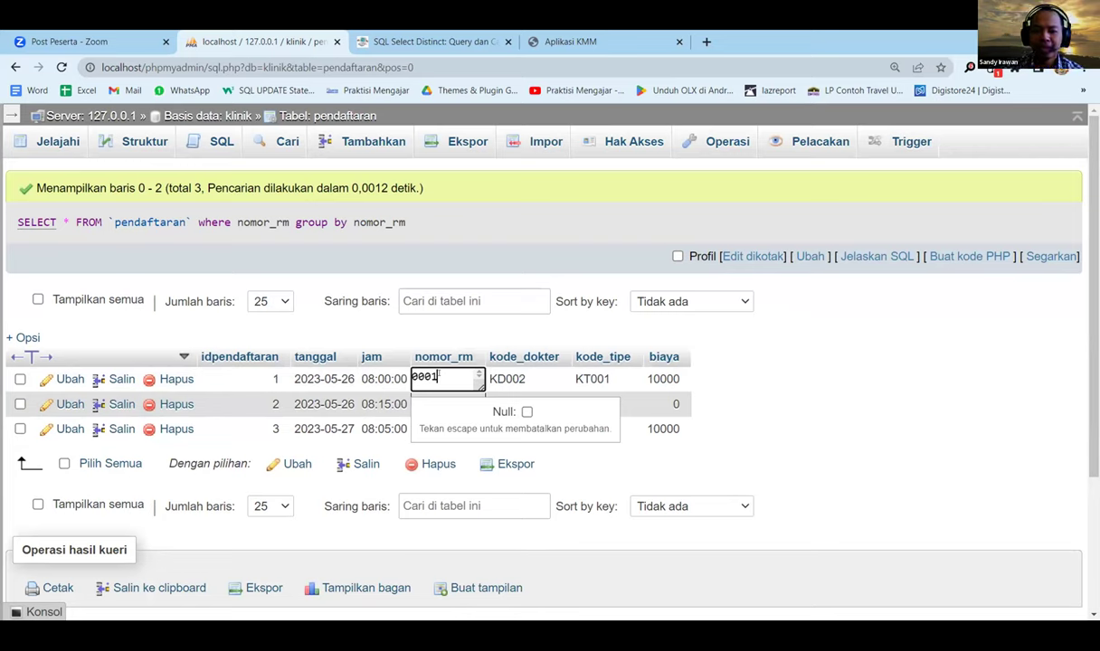
pyautogui.press('Escape')
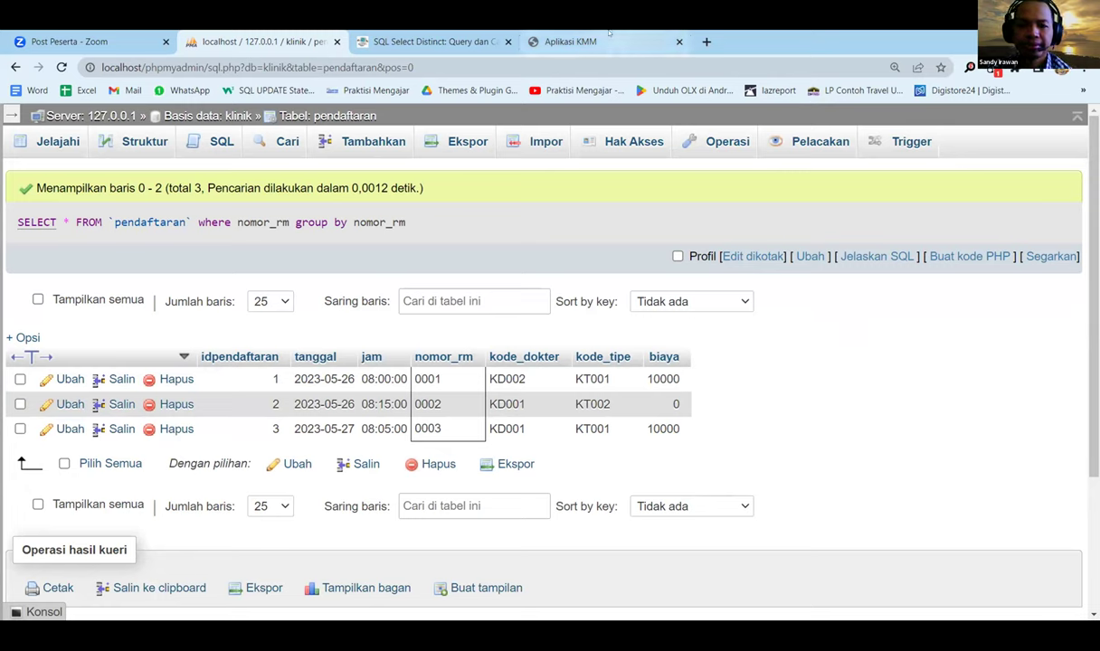
# Step: Close the SQL Select Distinct page and open the Lap. Pembelian Obat report in Aplikasi KMM
pyautogui.moveTo(608, 32)
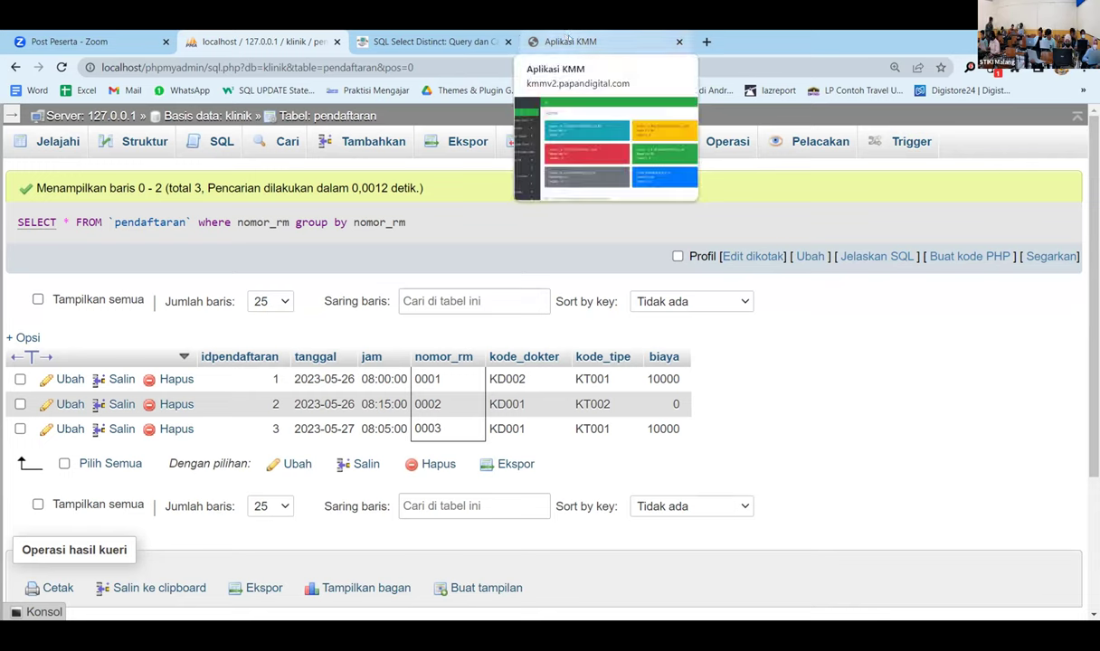
pyautogui.click(507, 41)
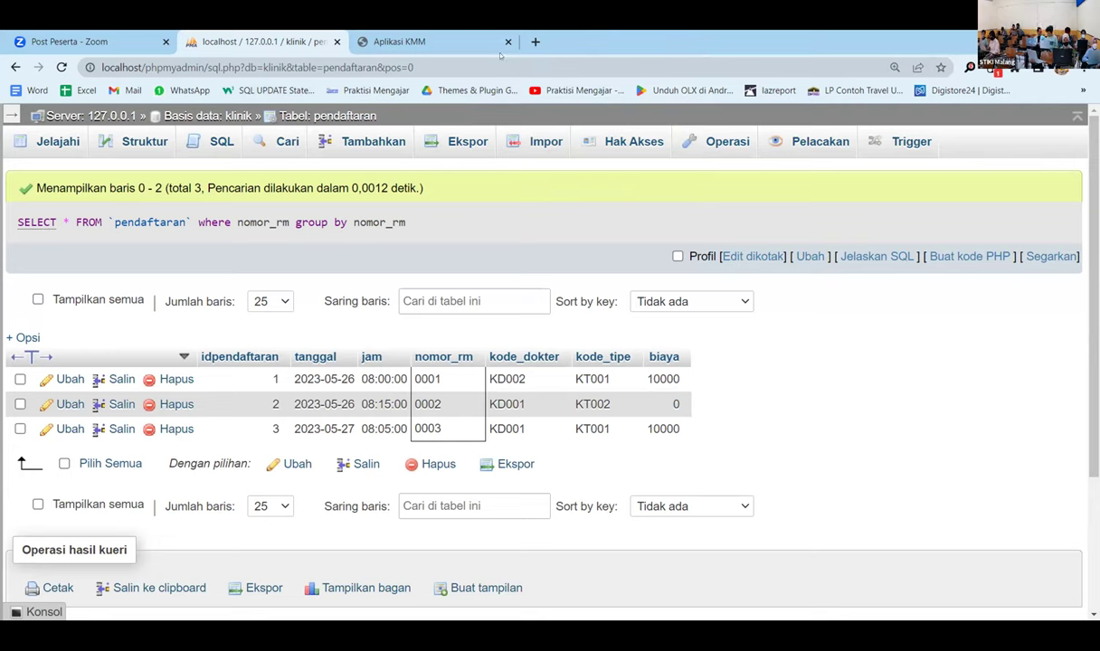
pyautogui.moveTo(487, 43)
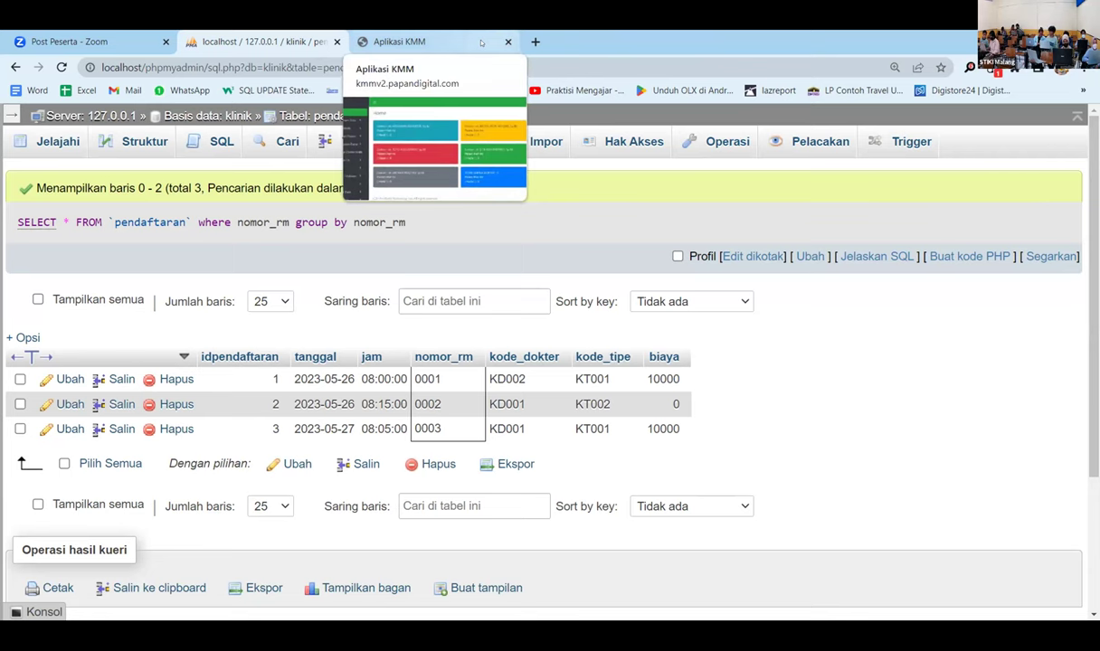
pyautogui.click(481, 43)
pyautogui.scroll(-1, 152, 405)
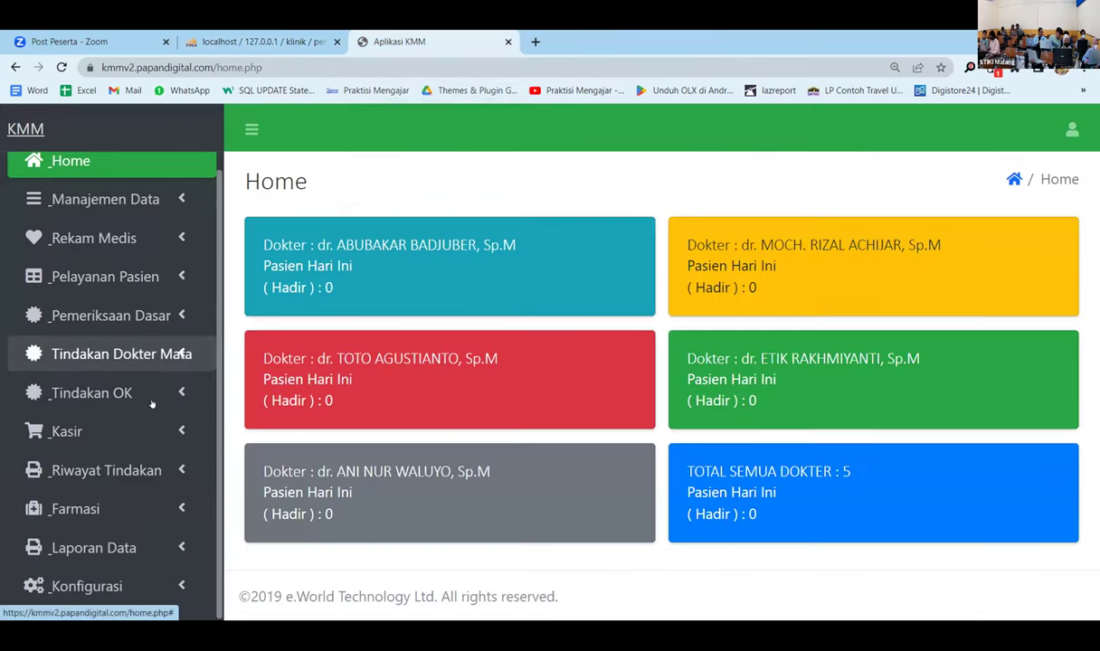
pyautogui.click(126, 549)
pyautogui.scroll(-3, 144, 422)
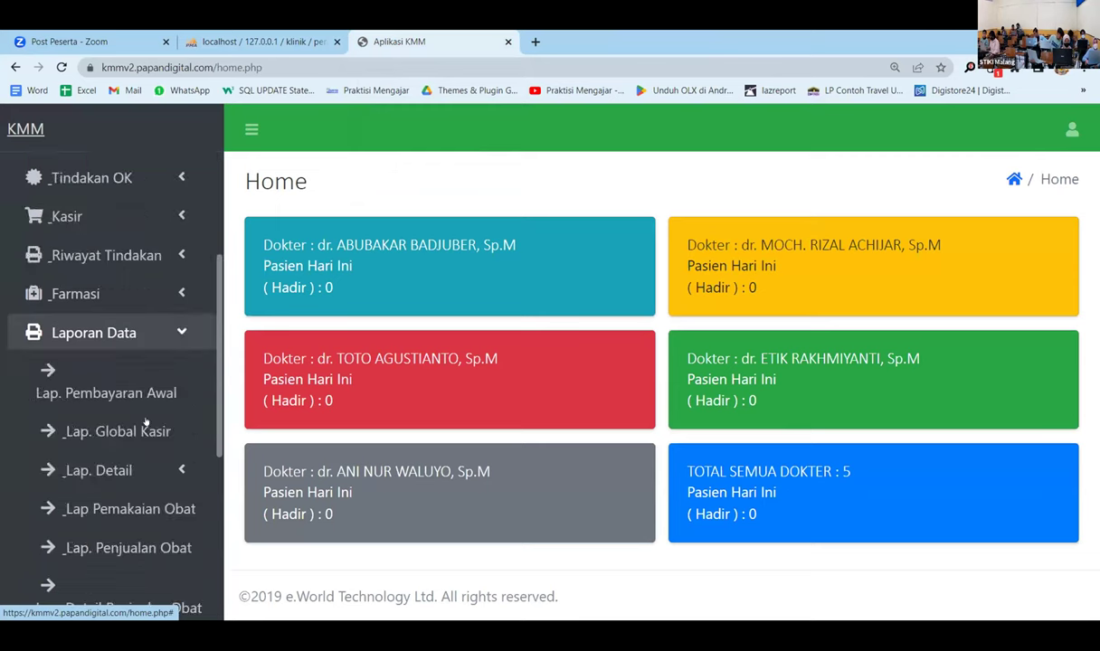
pyautogui.click(145, 432)
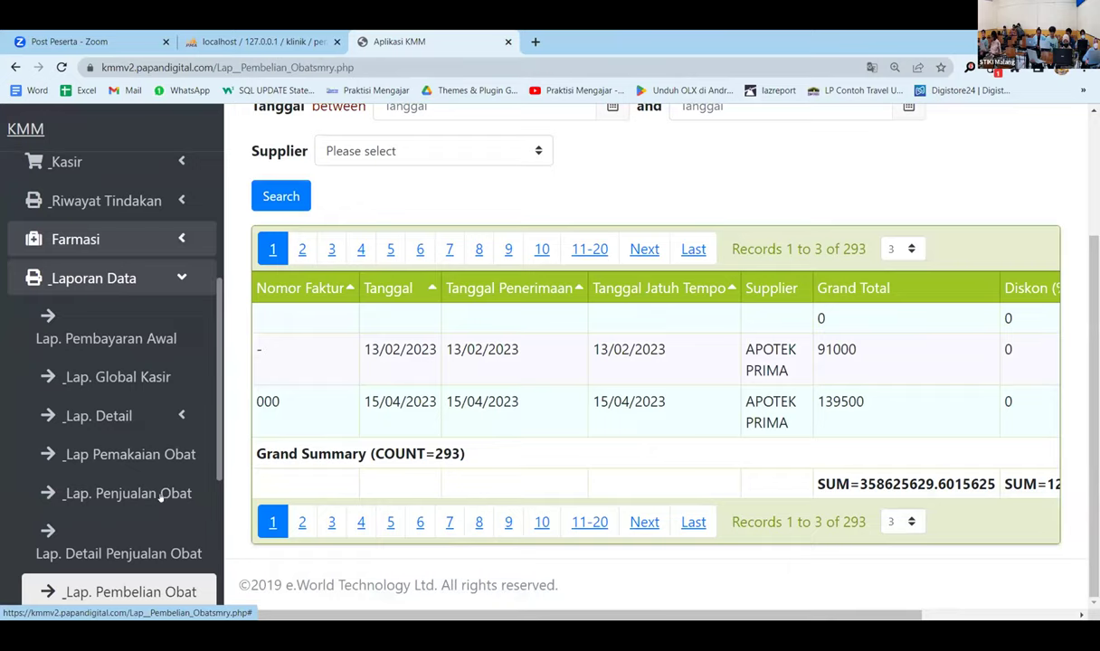
# Step: View the Lap. Penjualan Obat and Lap. Detail Penjualan Obat reports, and return to the phpMyAdmin query results
pyautogui.click(149, 484)
pyautogui.scroll(-5, 144, 456)
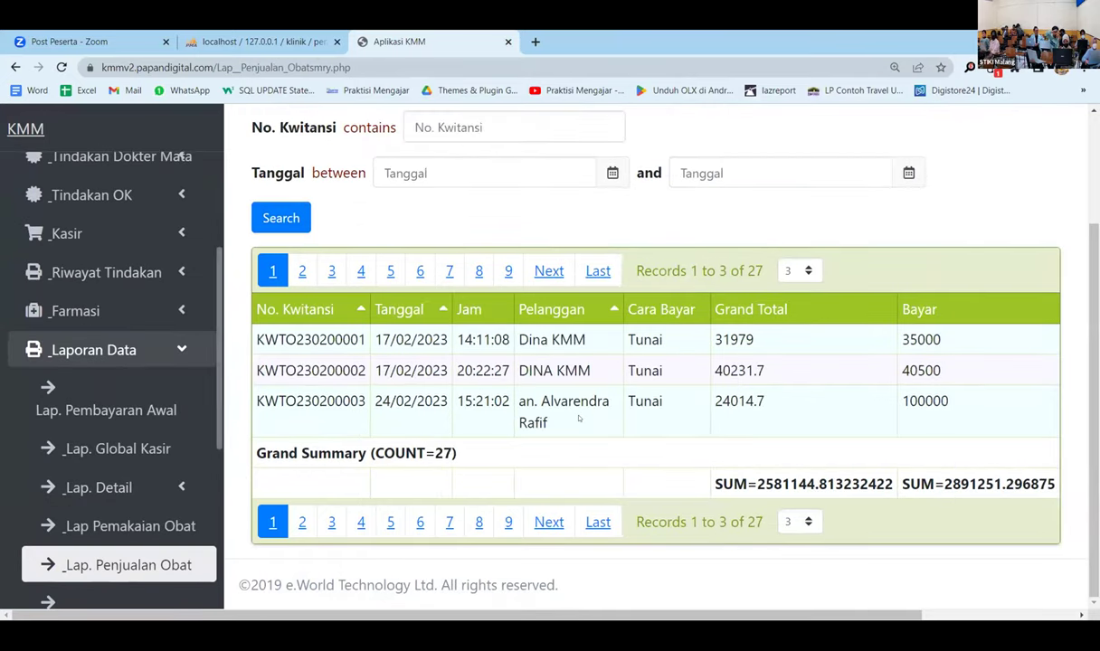
pyautogui.scroll(-5, 125, 469)
pyautogui.click(131, 396)
pyautogui.scroll(-4, 341, 389)
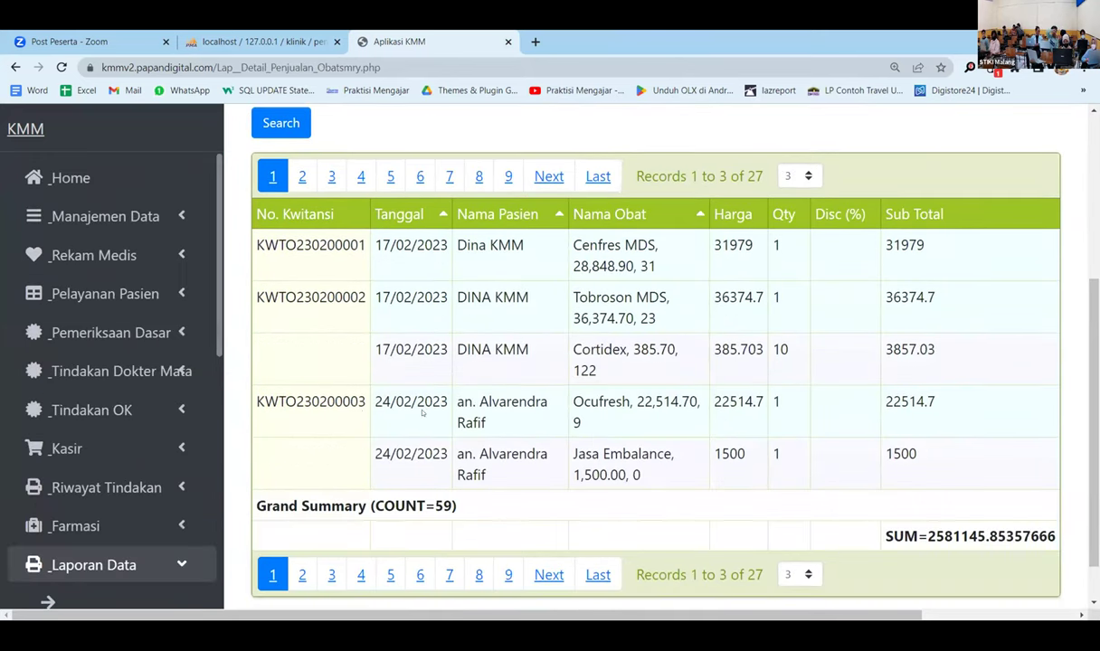
pyautogui.click(276, 39)
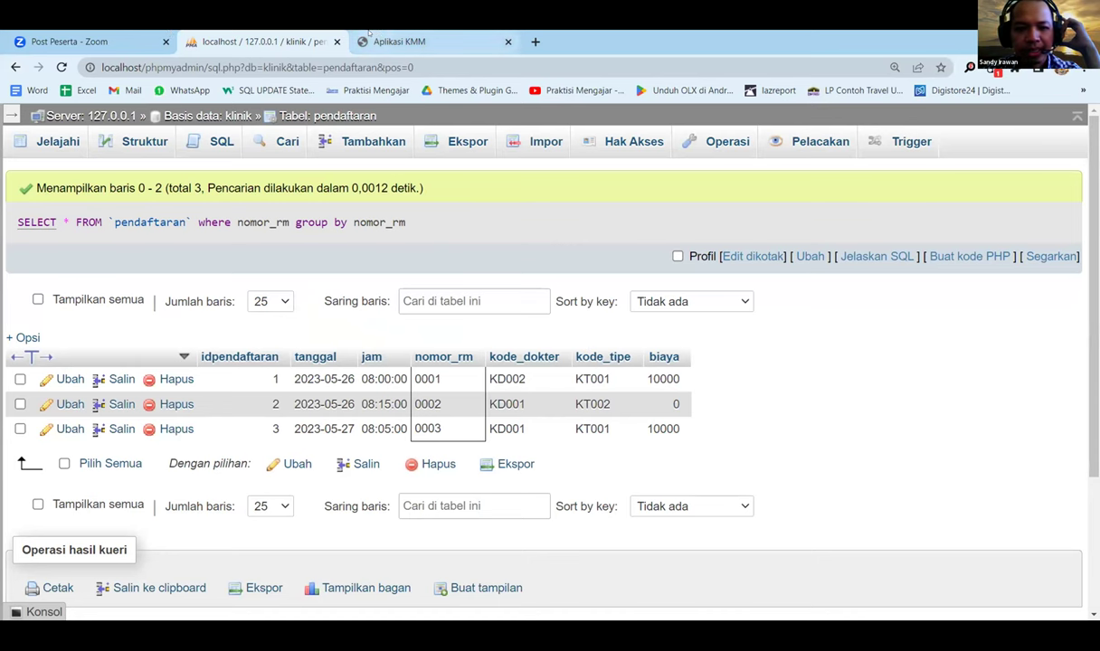
# Step: Go back to the detailed medicine sales report in KMM and set it to show 5 records per page
pyautogui.click(378, 36)
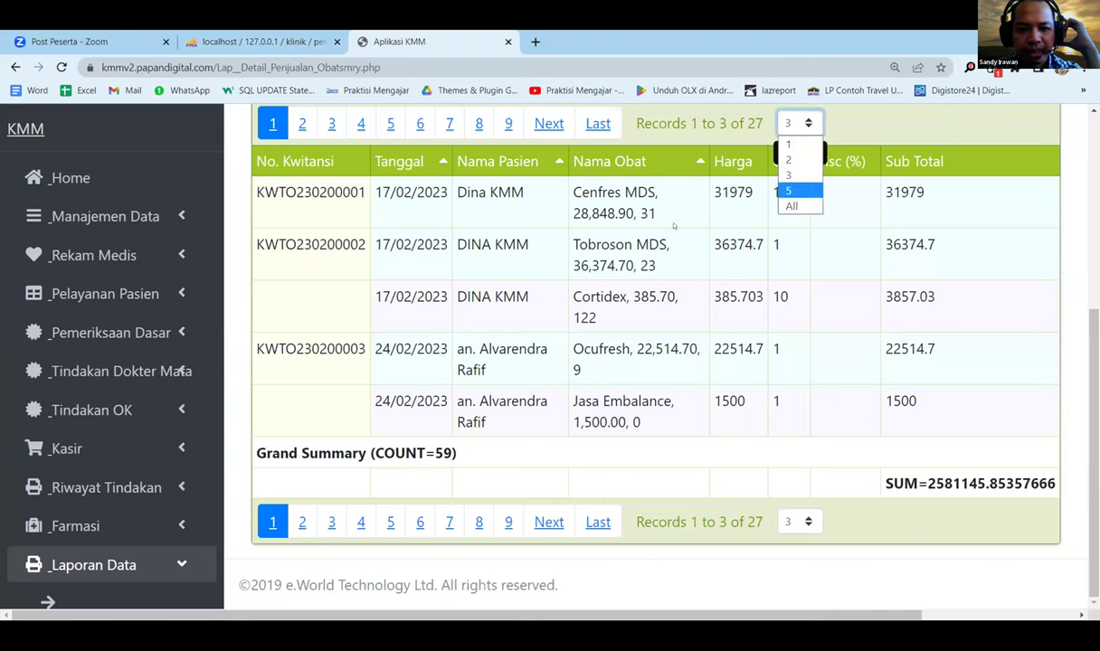
pyautogui.click(781, 191)
pyautogui.scroll(-4, 626, 238)
pyautogui.scroll(-1, 626, 239)
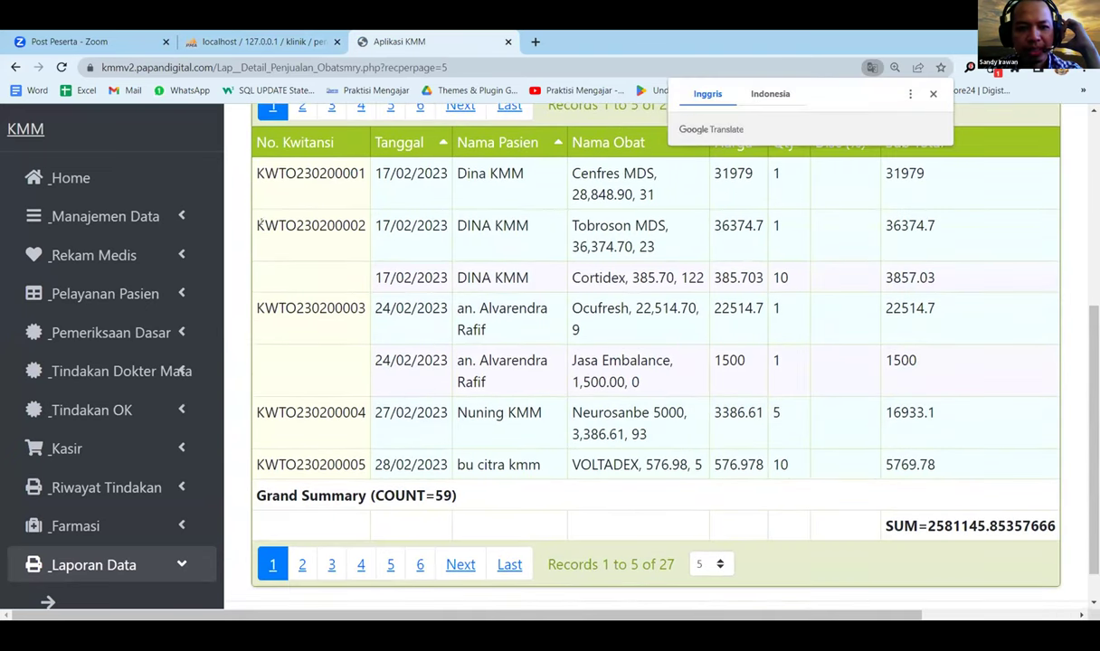
# Step: Highlight the second and third receipt numbers in the No. Kwitansi column to examine how their item rows are grouped
pyautogui.moveTo(256, 225); pyautogui.dragTo(366, 226)
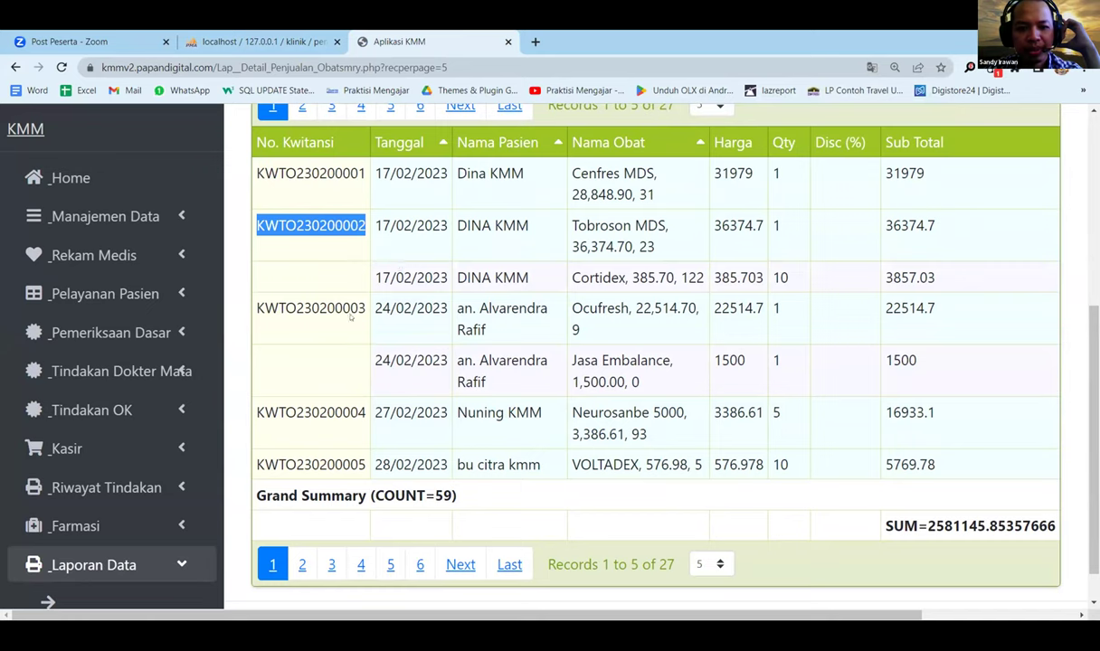
pyautogui.moveTo(256, 308); pyautogui.dragTo(386, 309)
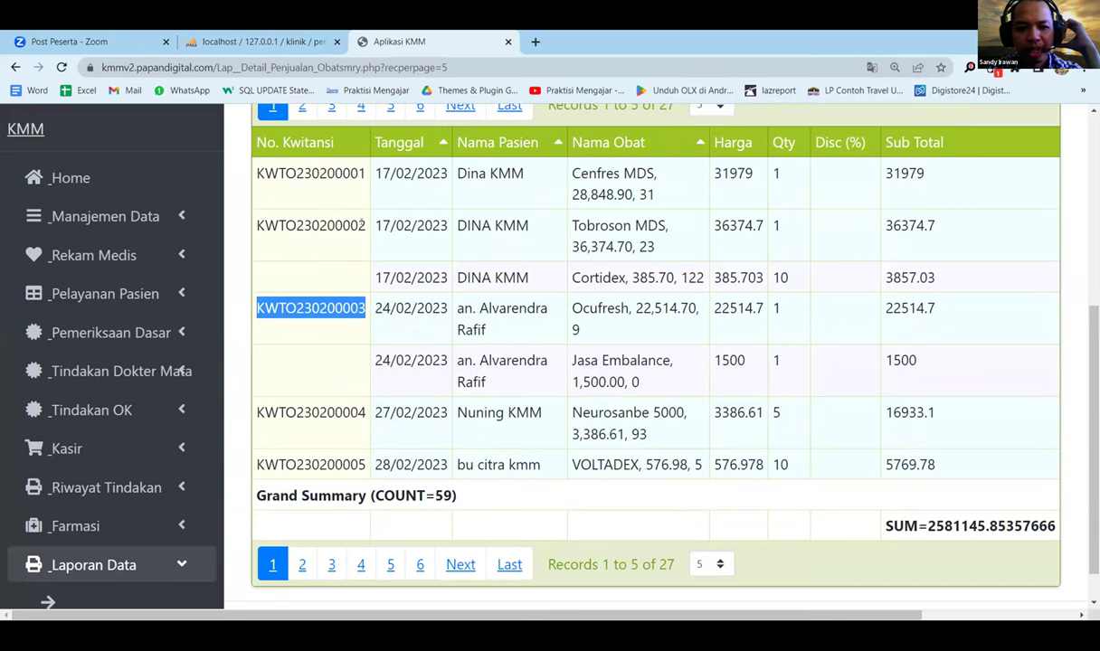
pyautogui.doubleClick(345, 218)
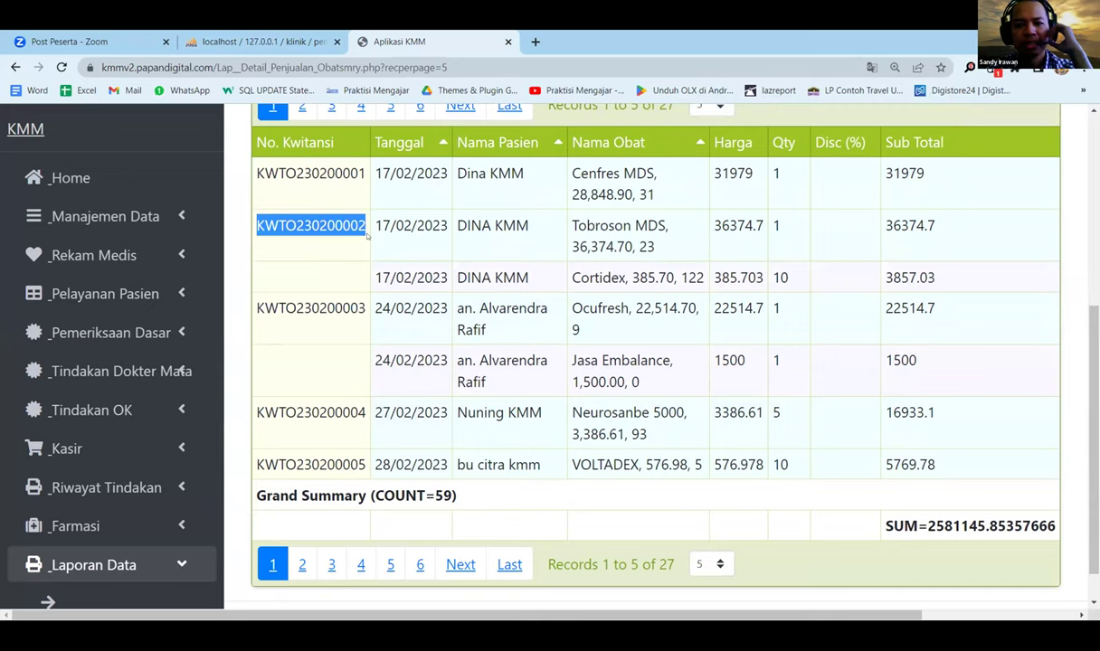
pyautogui.scroll(1, 366, 235)
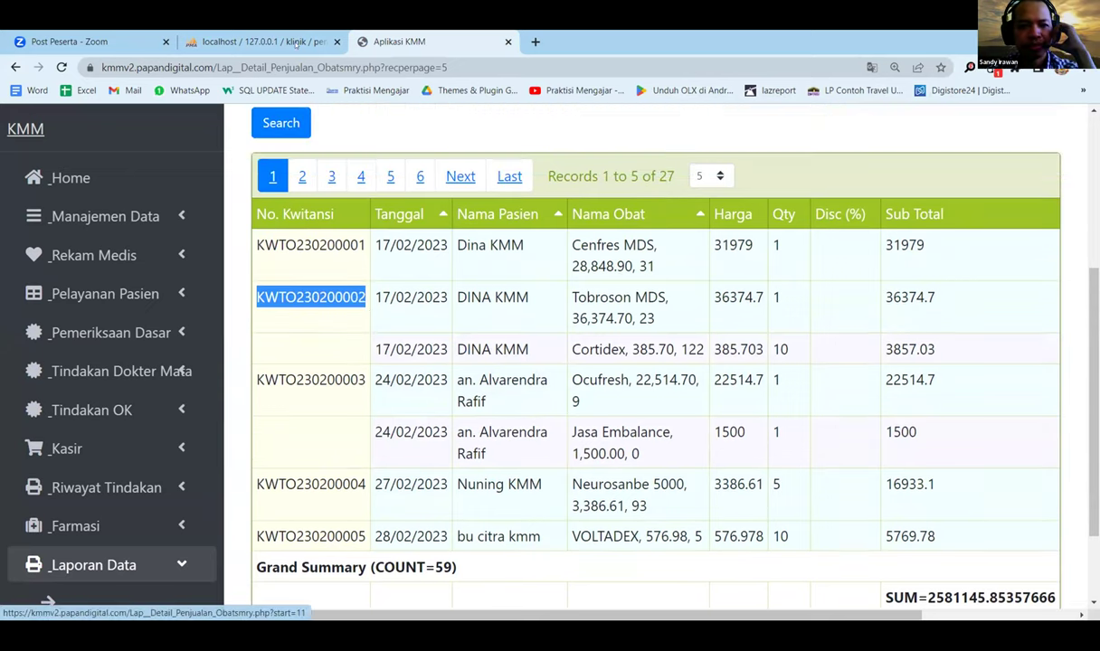
# Step: Leave the KMM report and show slide 29 about Select distinct in the PowerPoint presentation pertemuan ke 9.pptx
pyautogui.click(287, 42)
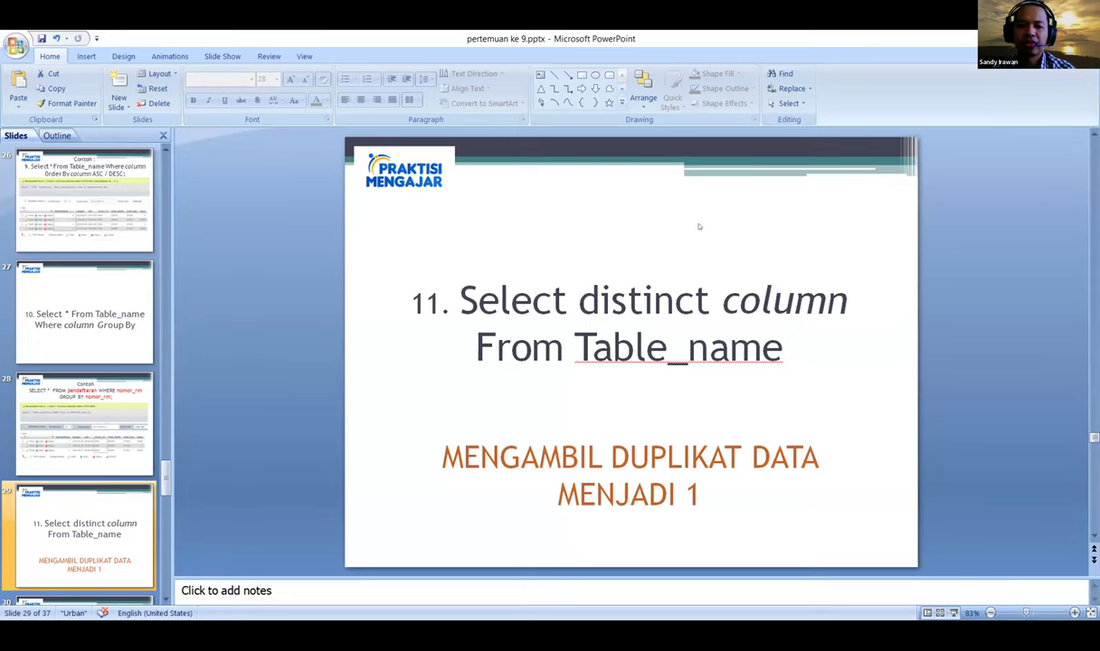
pyautogui.click(675, 303)
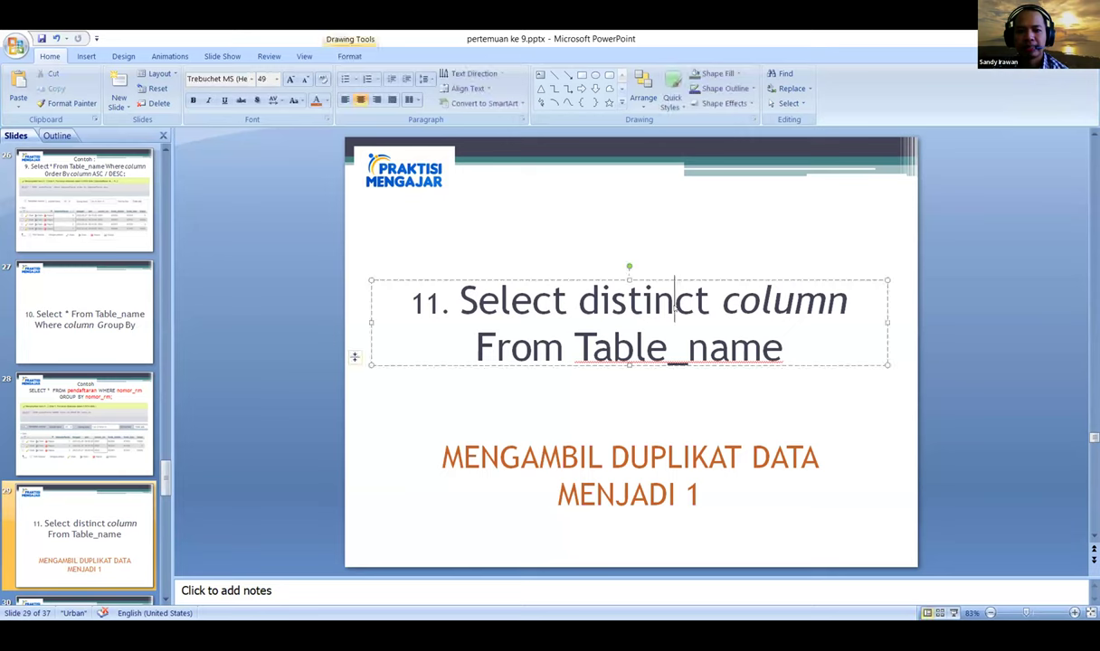
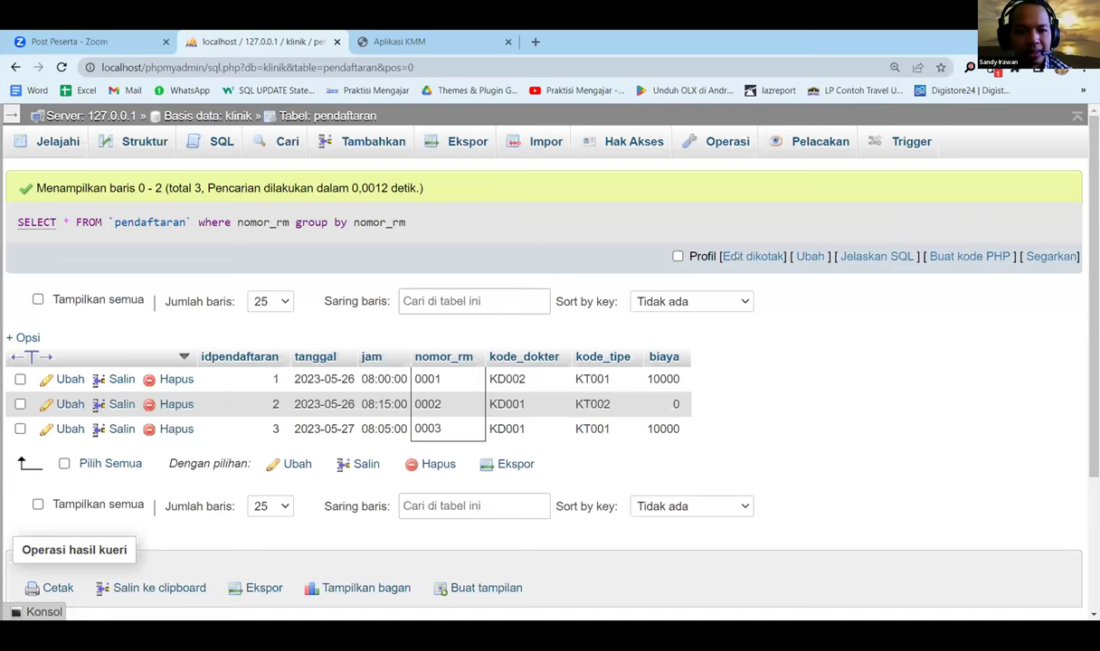
# Step: Edit the GROUP BY query in phpMyAdmin, replacing everything after SELECT with DISTINCT
pyautogui.moveTo(97, 214); pyautogui.dragTo(513, 210)
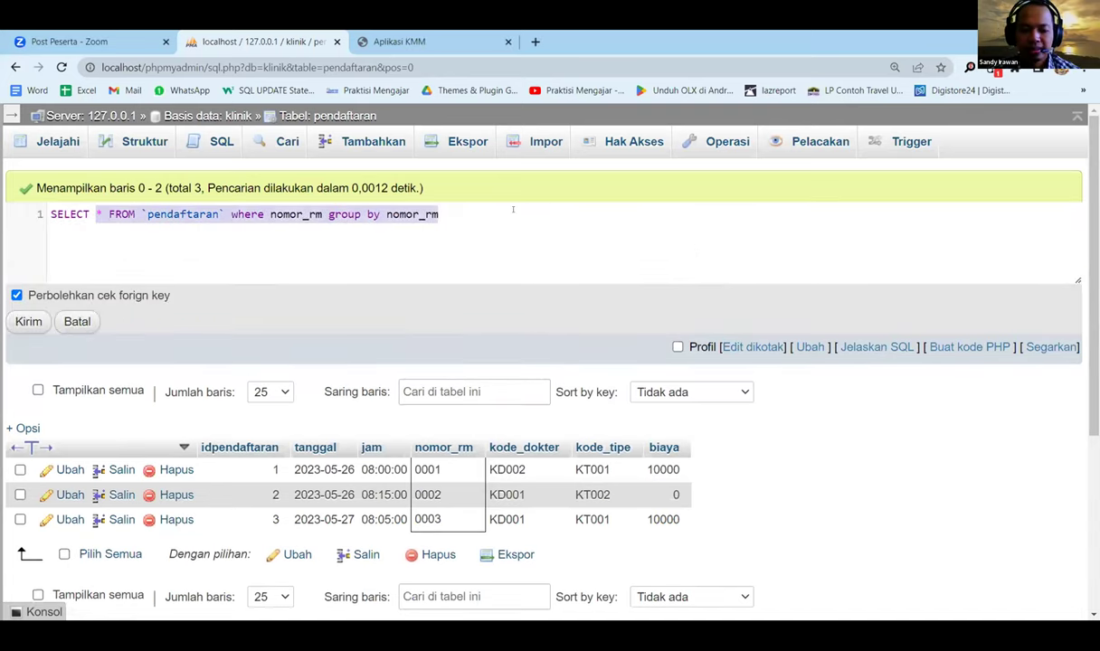
pyautogui.write('dist')
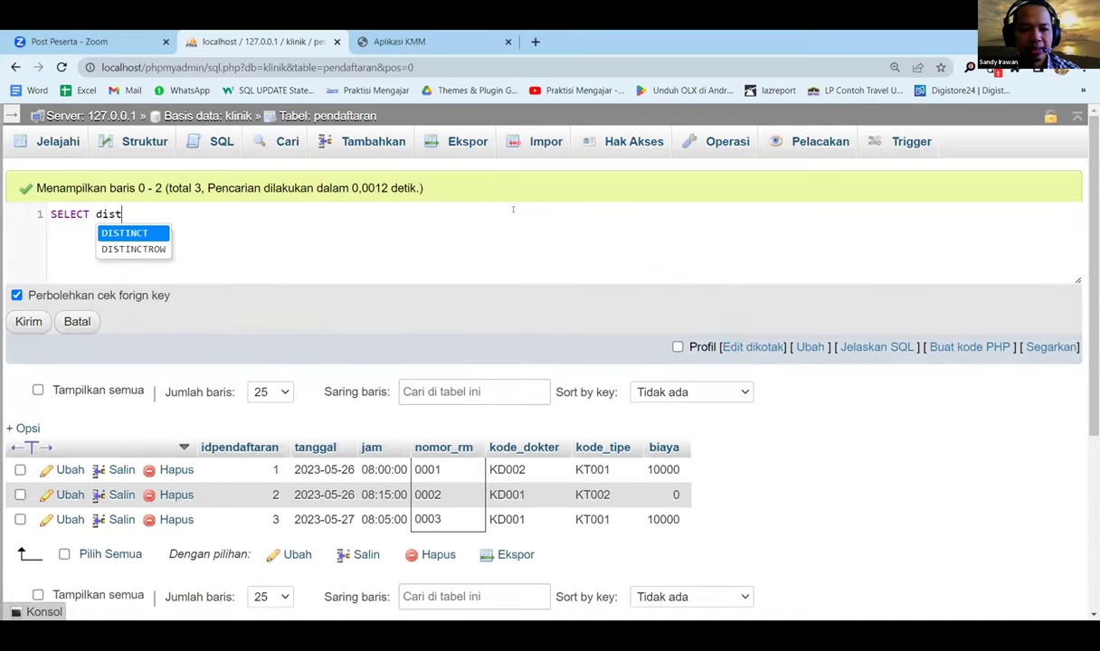
pyautogui.press('Return')
pyautogui.write('from')
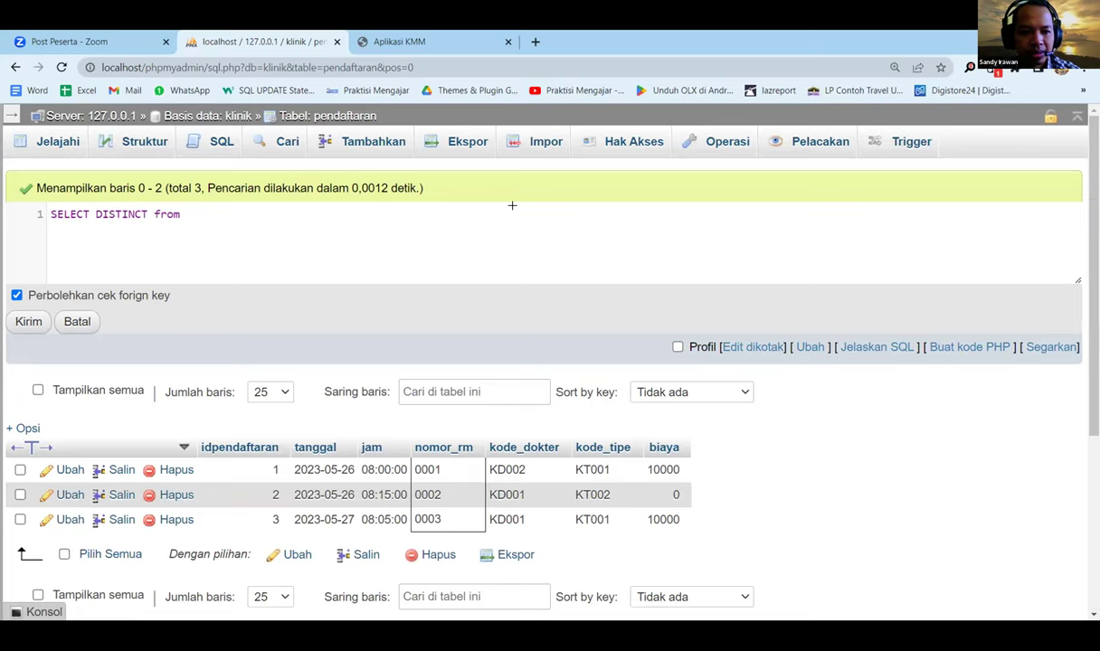
pyautogui.press('BackSpace')
pyautogui.press('BackSpace')
pyautogui.press('BackSpace')
pyautogui.press('BackSpace')
pyautogui.press('BackSpace')
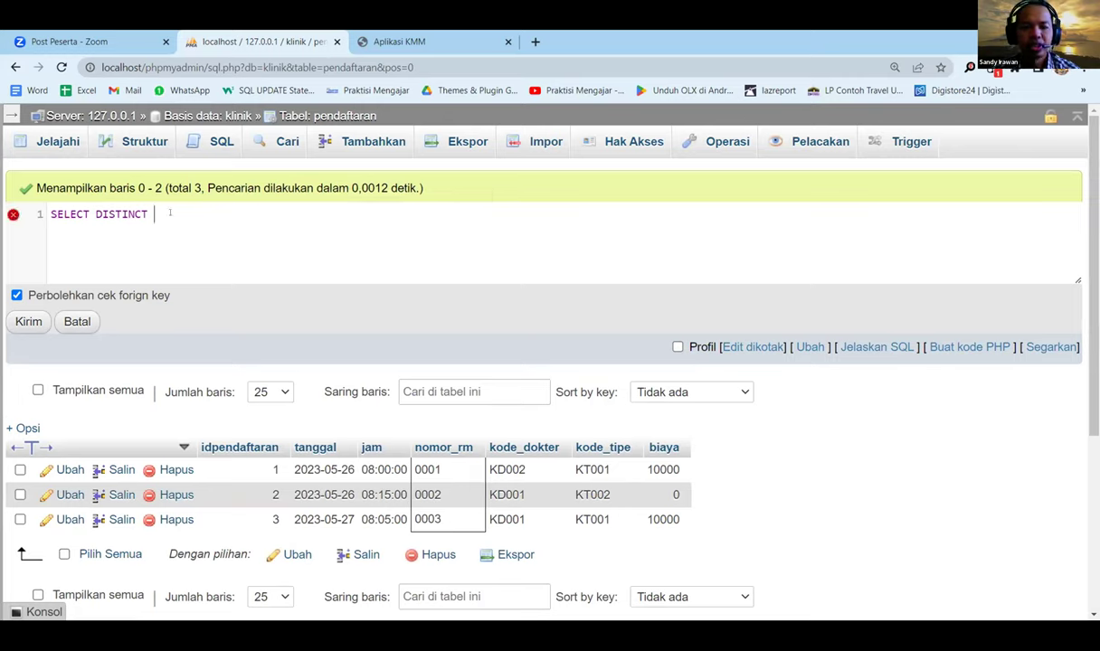
pyautogui.write('nomor')
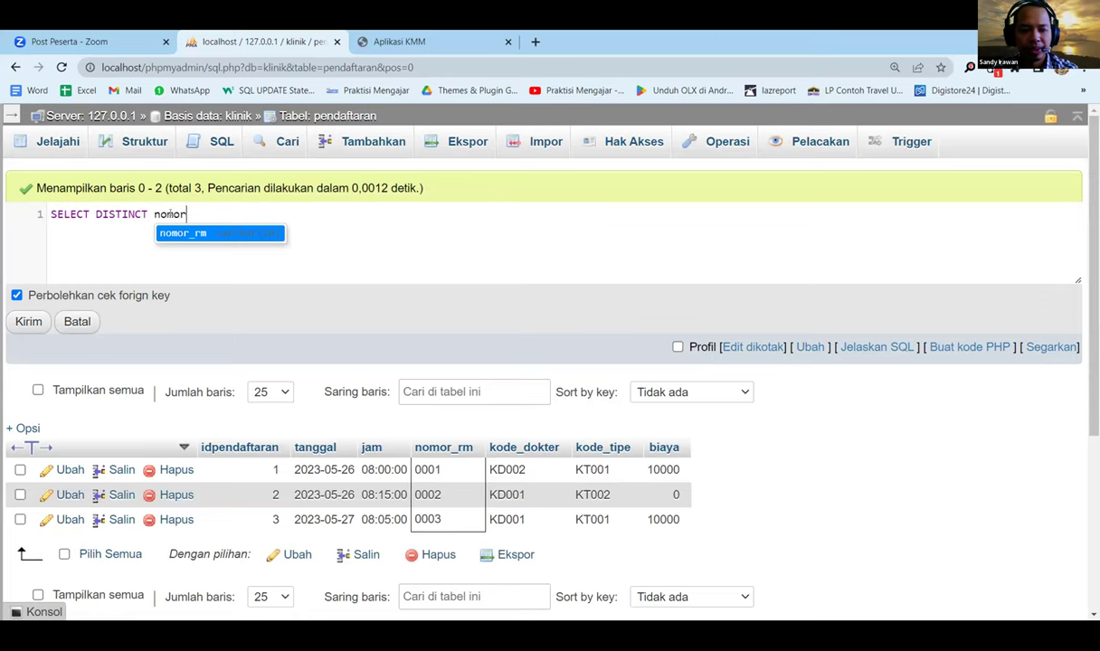
pyautogui.press('BackSpace')
pyautogui.press('BackSpace')
pyautogui.press('BackSpace')
pyautogui.press('BackSpace')
pyautogui.press('BackSpace')
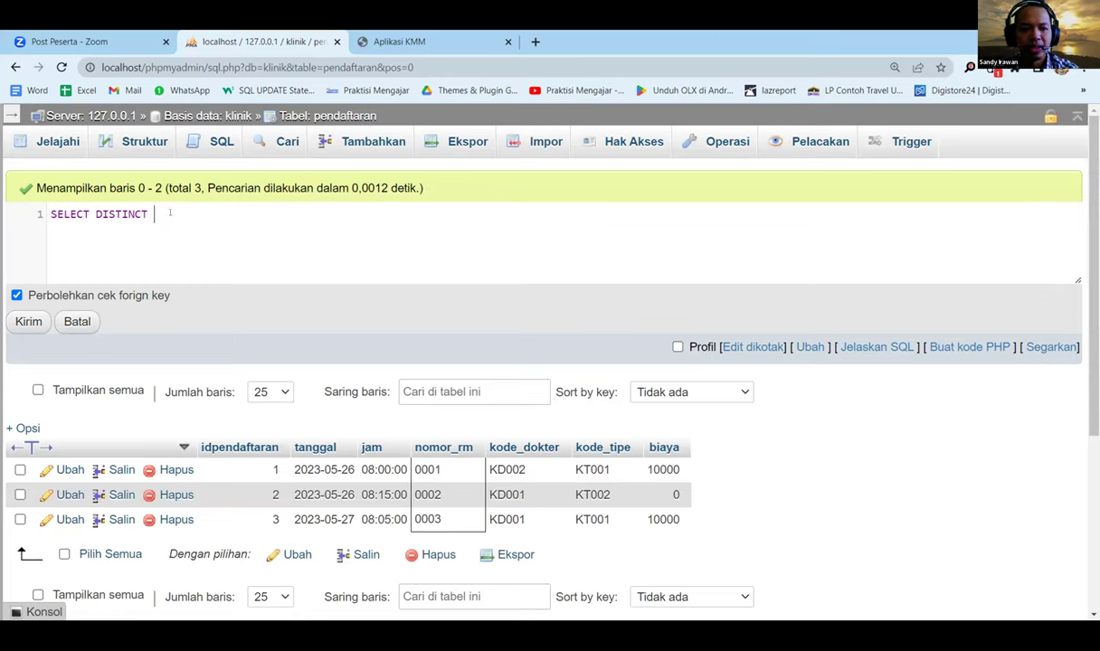
# Step: Complete the query as SELECT DISTINCT tanggal FROM pendaftaran; and run it
pyautogui.write('tan')
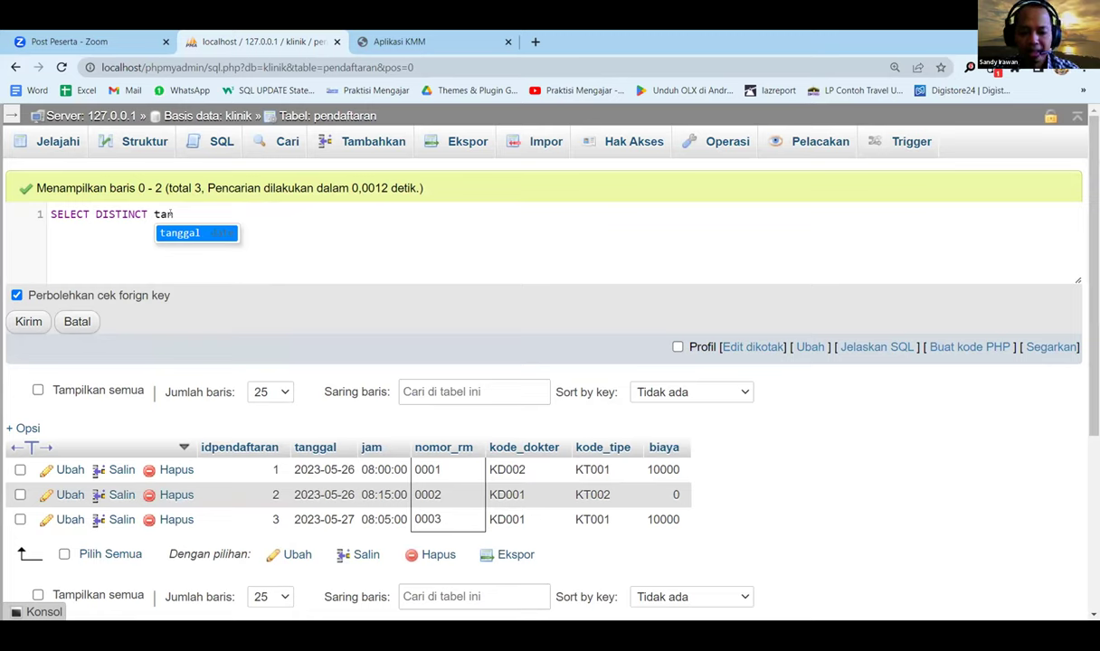
pyautogui.press('Return')
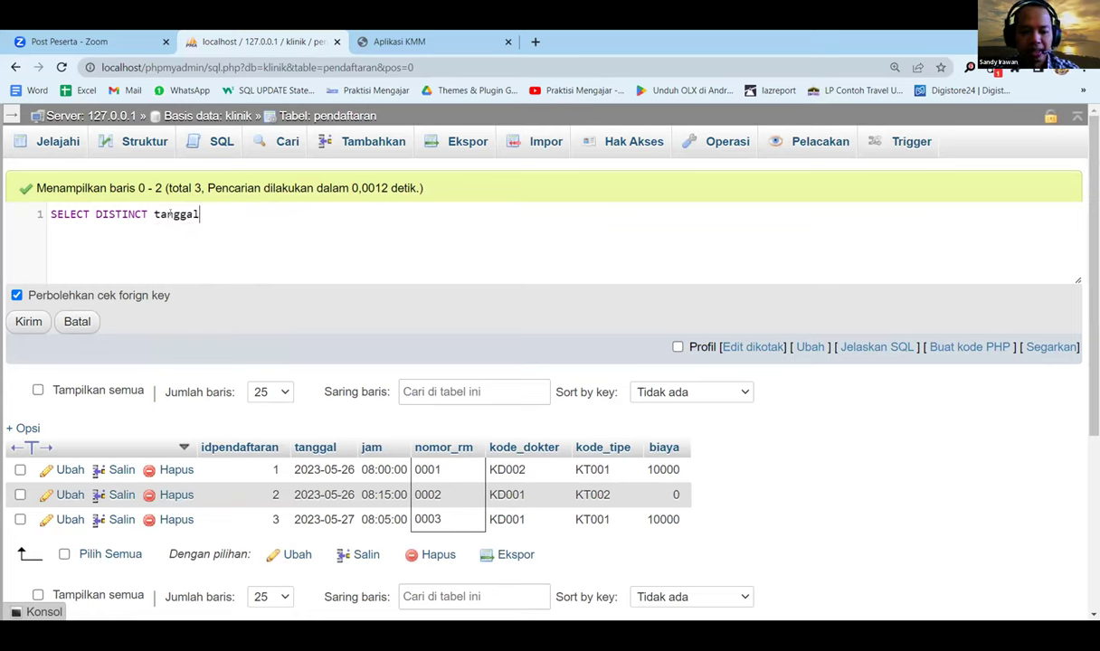
pyautogui.write('FROM ')
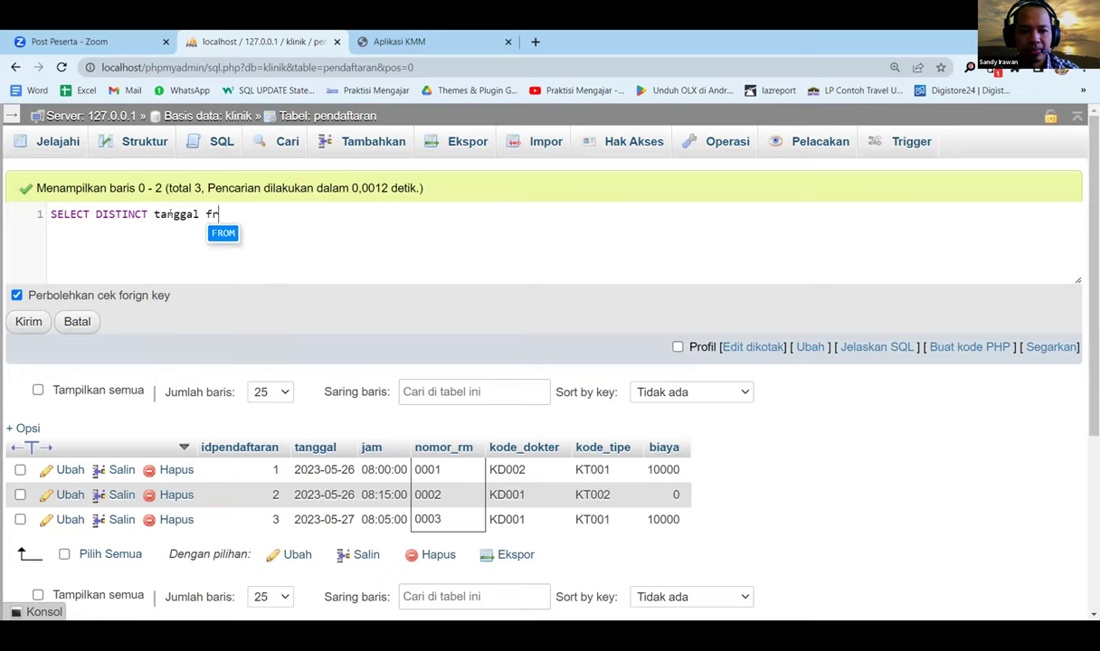
pyautogui.write('pendaf')
pyautogui.press('Return')
pyautogui.write(';')
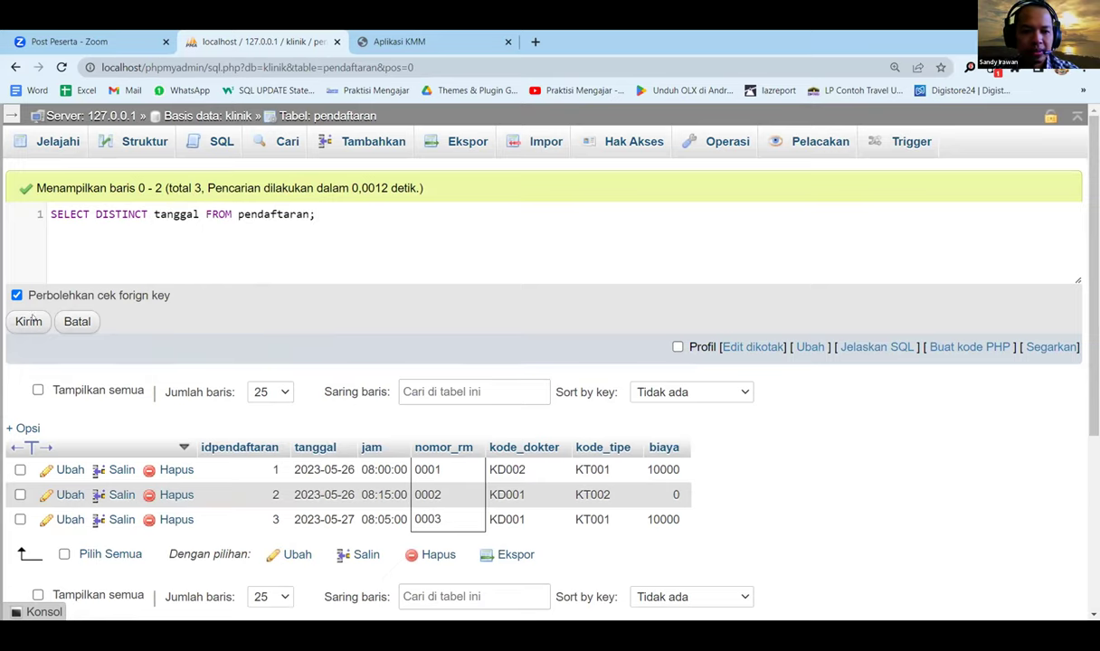
pyautogui.click(33, 317)
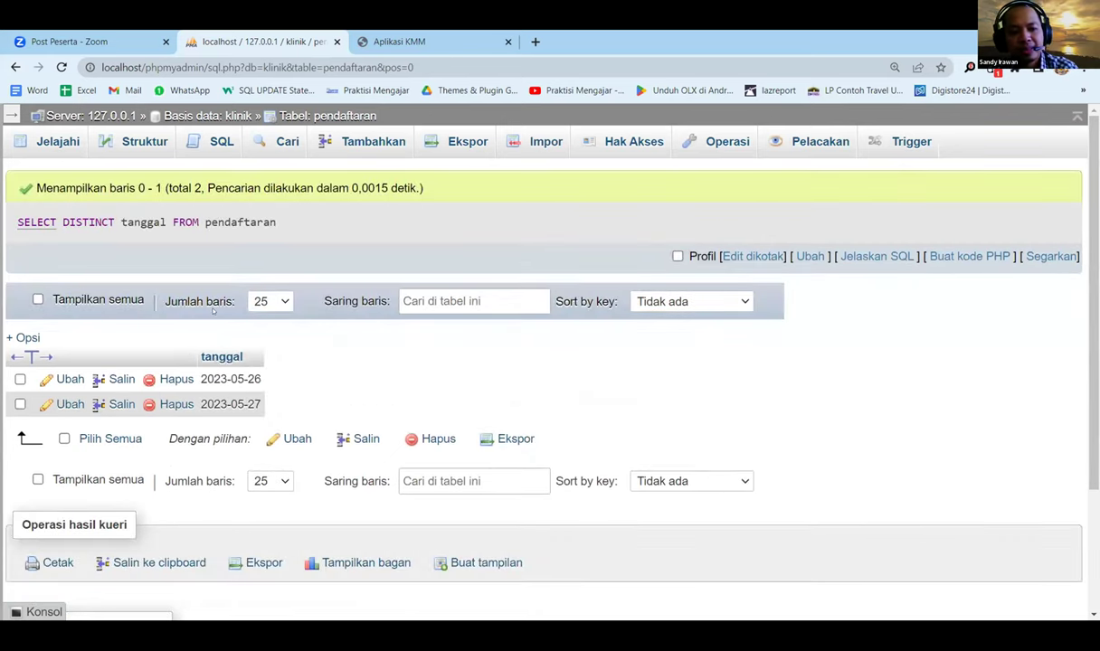
# Step: Open the full pendaftaran table in a new browser tab and compare its dates with the SELECT DISTINCT tanggal results
pyautogui.tripleClick(257, 379)
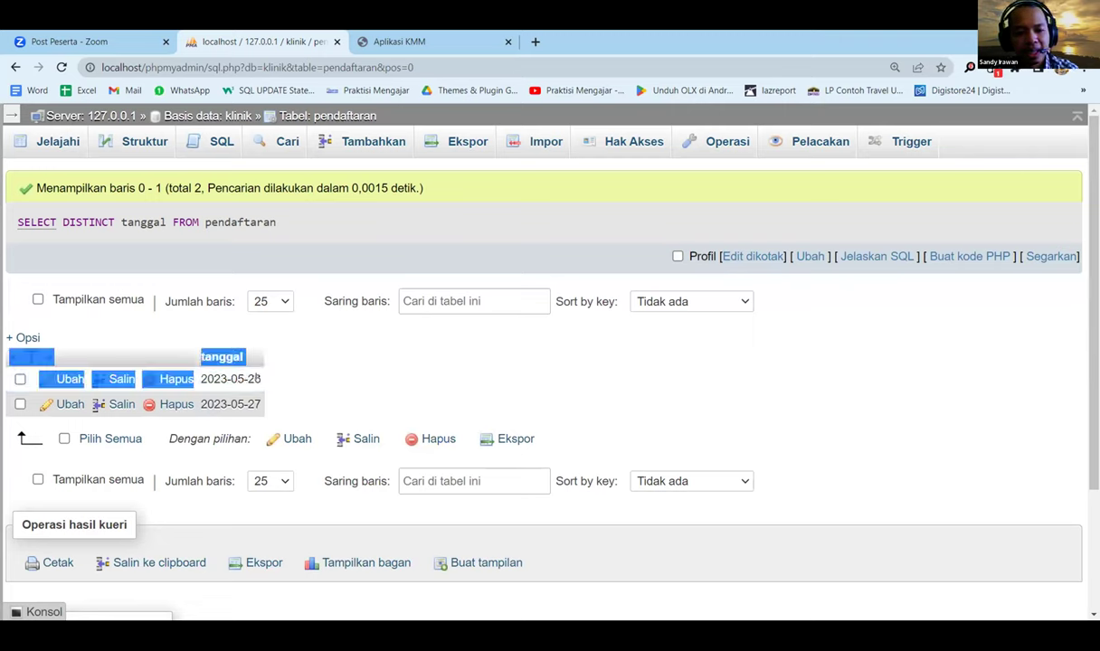
pyautogui.click(289, 378)
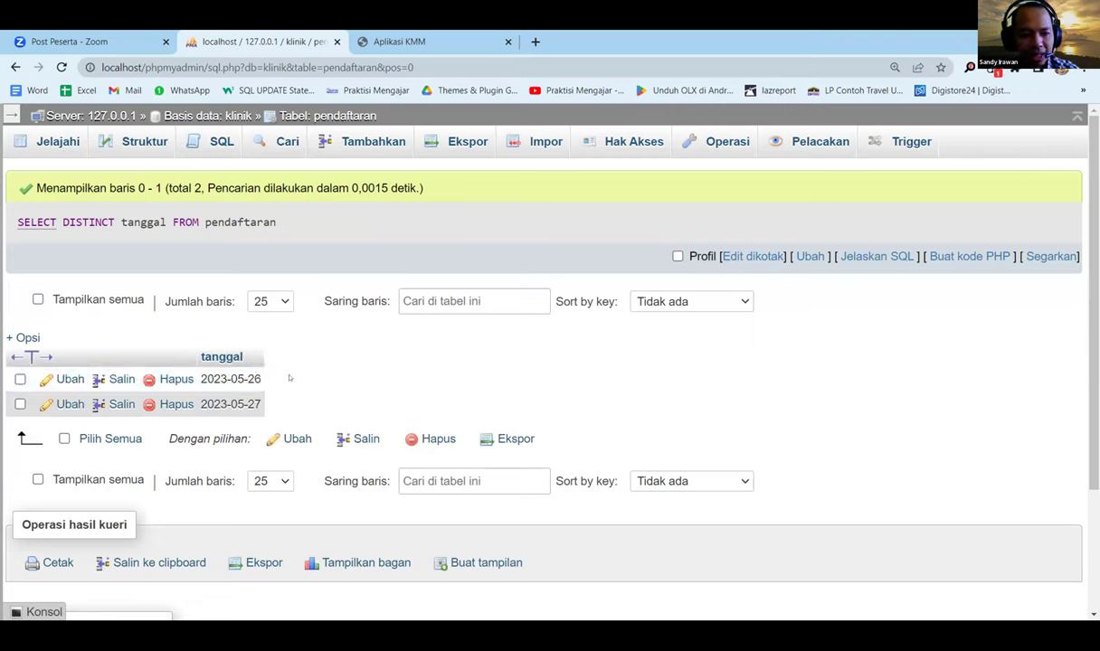
pyautogui.rightClick(70, 145)
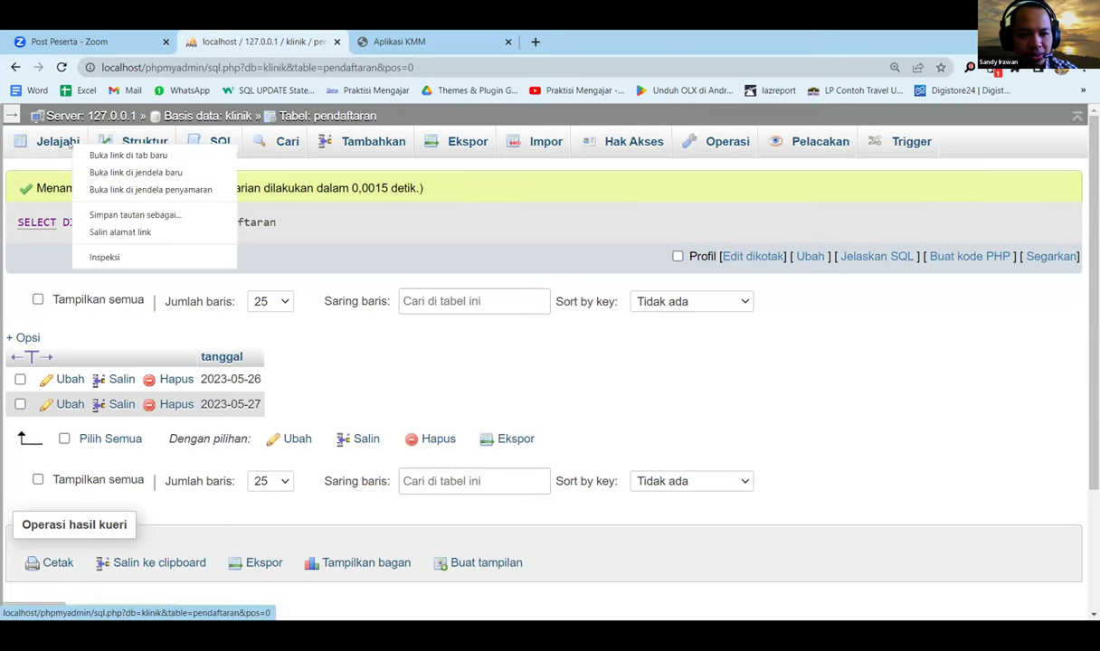
pyautogui.click(127, 155)
pyautogui.click(371, 36)
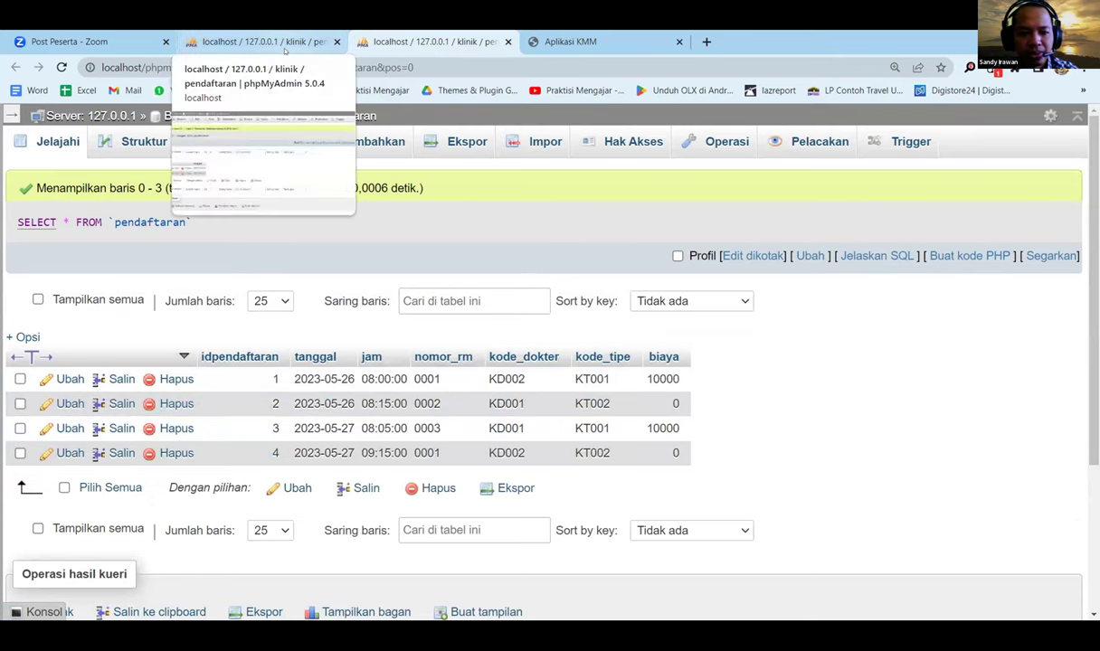
pyautogui.click(285, 51)
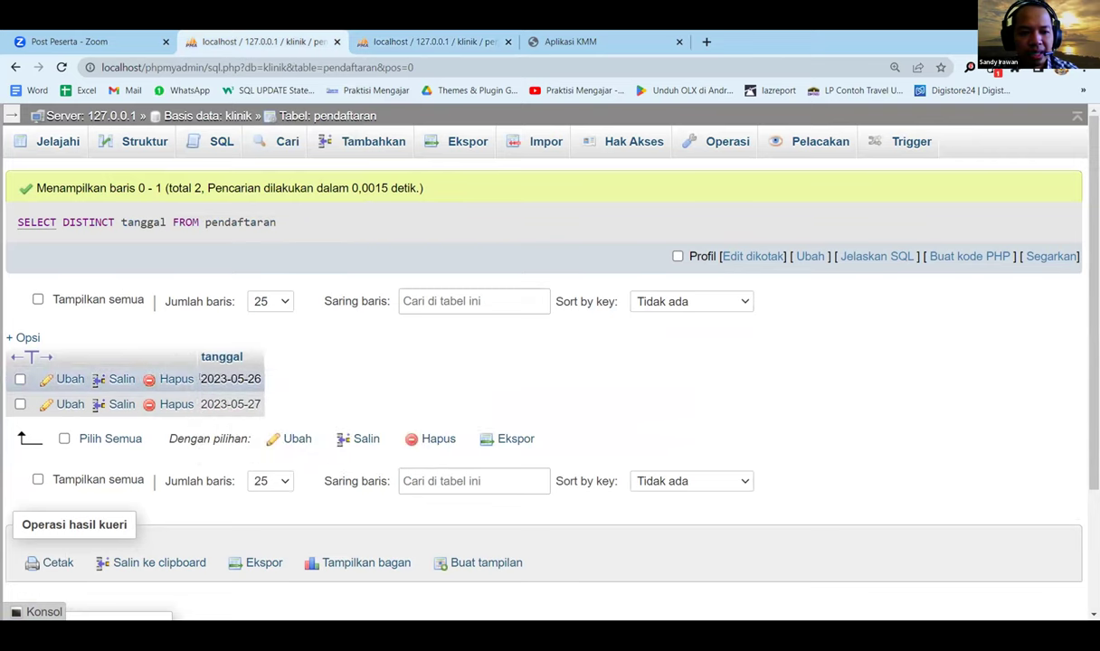
pyautogui.moveTo(200, 379); pyautogui.dragTo(260, 405)
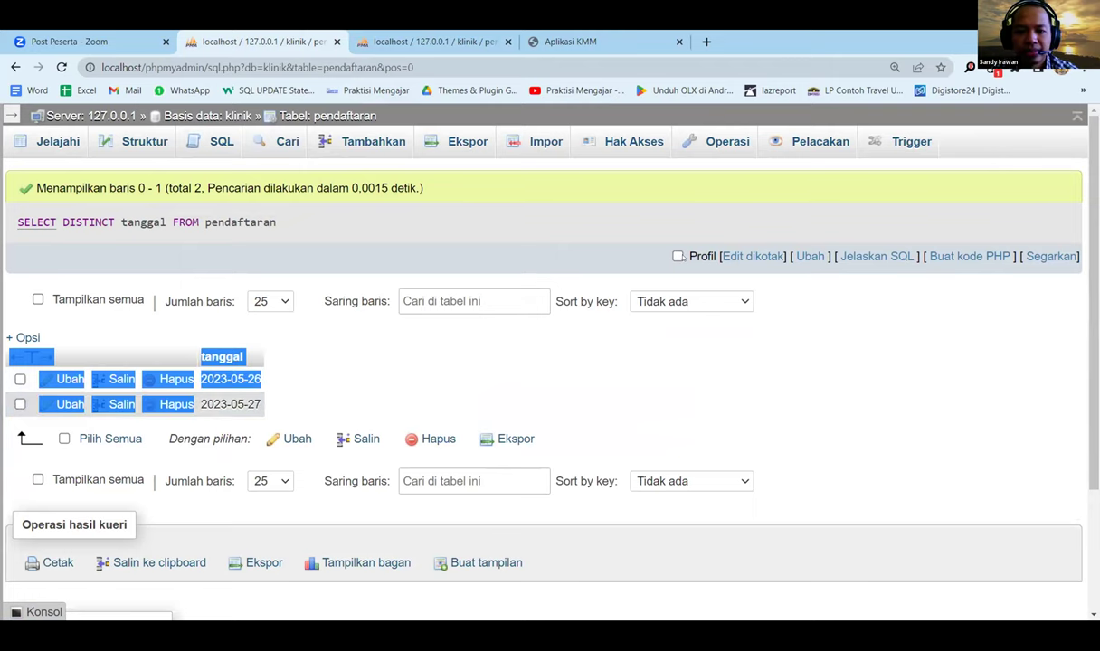
# Step: Add the nomor_rm column after tanggal in the SELECT DISTINCT query and run it
pyautogui.click(359, 246)
pyautogui.click(200, 215)
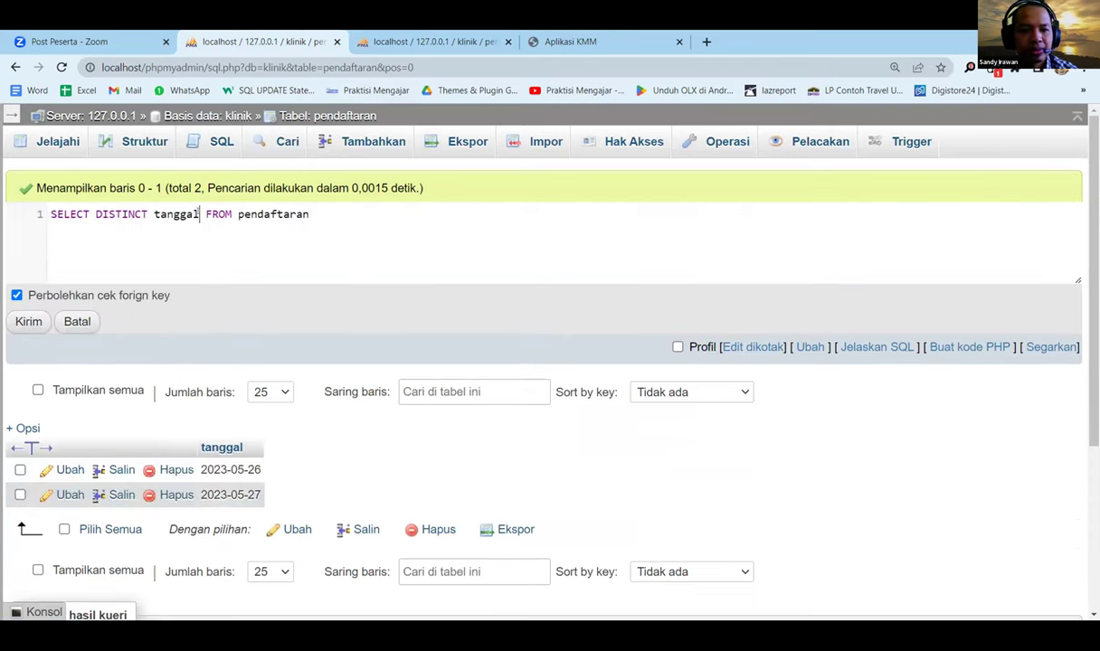
pyautogui.write(',nomor_rm')
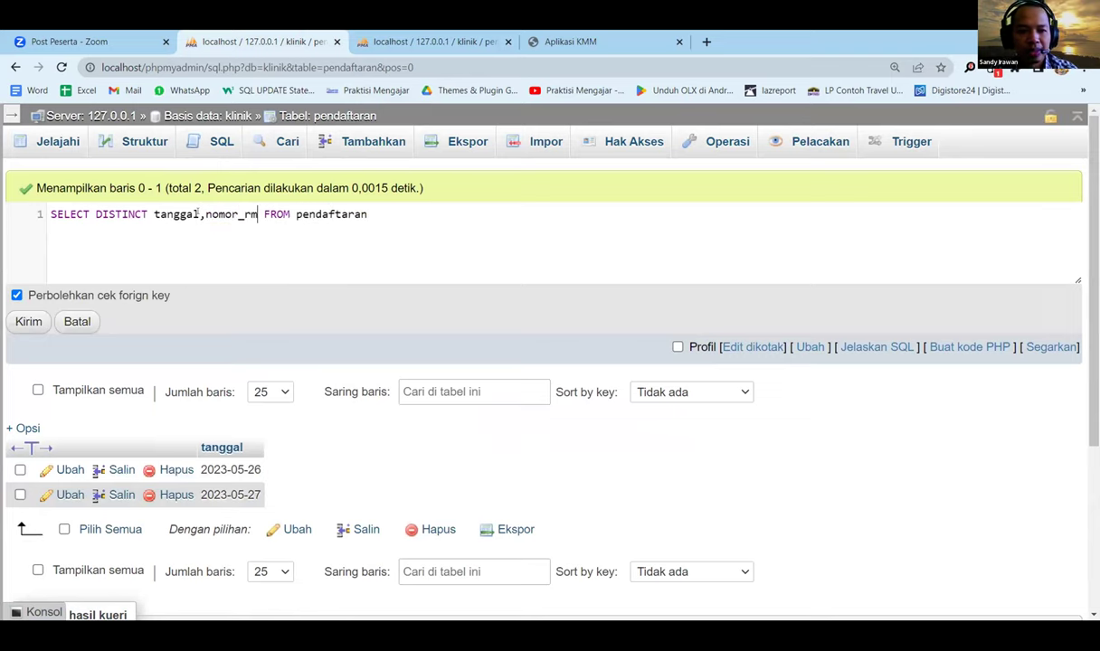
pyautogui.click(33, 318)
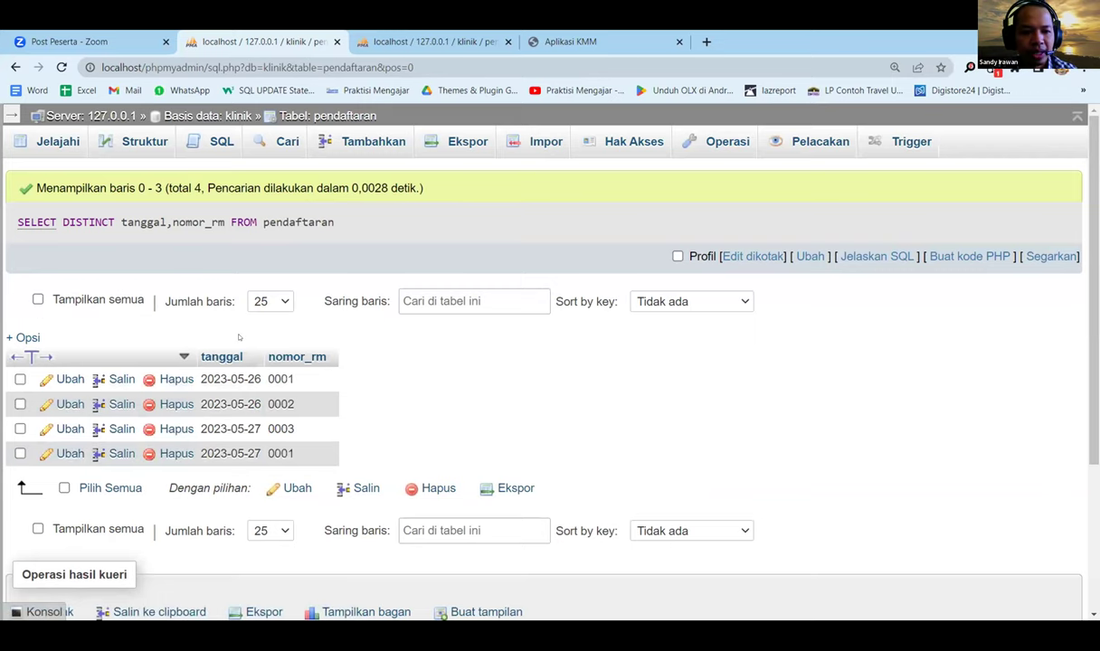
# Step: Remove nomor_rm from the query and rerun it as SELECT DISTINCT tanggal FROM pendaftaran
pyautogui.click(741, 257)
pyautogui.moveTo(198, 214); pyautogui.dragTo(261, 215)
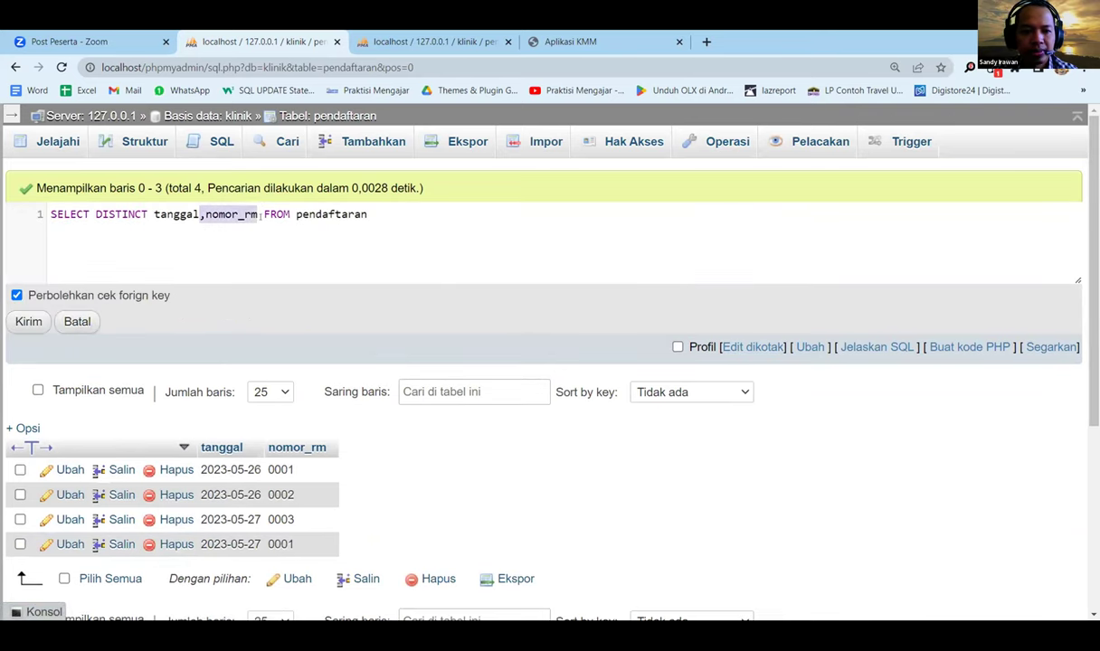
pyautogui.press('BackSpace')
pyautogui.click(30, 321)
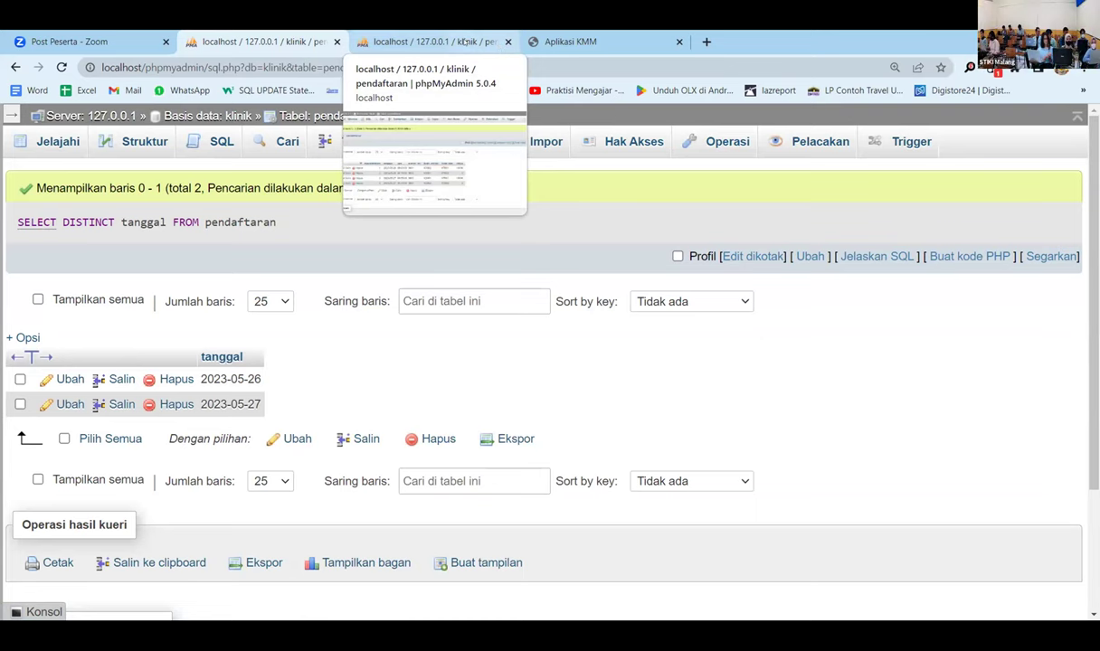
# Step: In the browser tab with the full pendaftaran table, write the query SELECT AVG(biaya) from pendaftaran; and run it
pyautogui.click(464, 42)
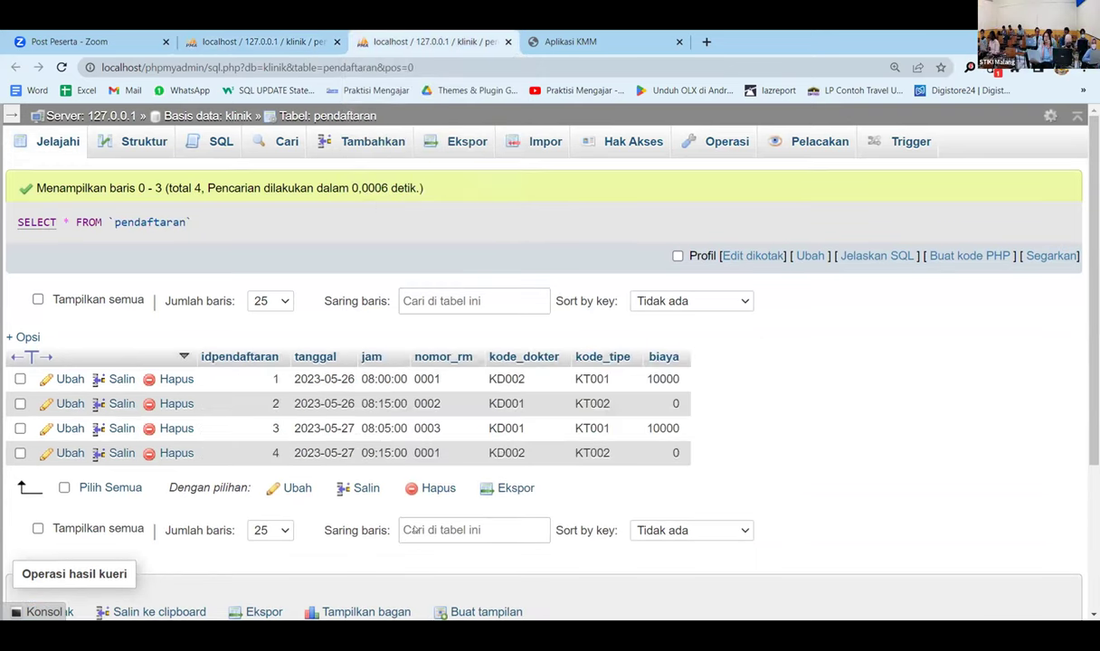
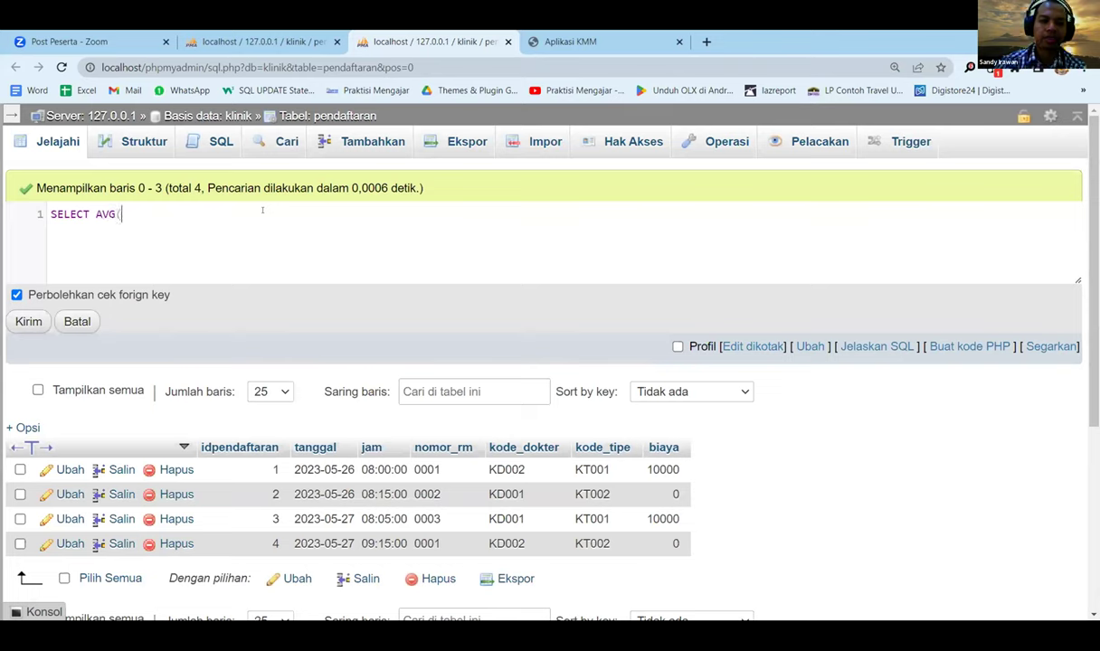
pyautogui.write(')')
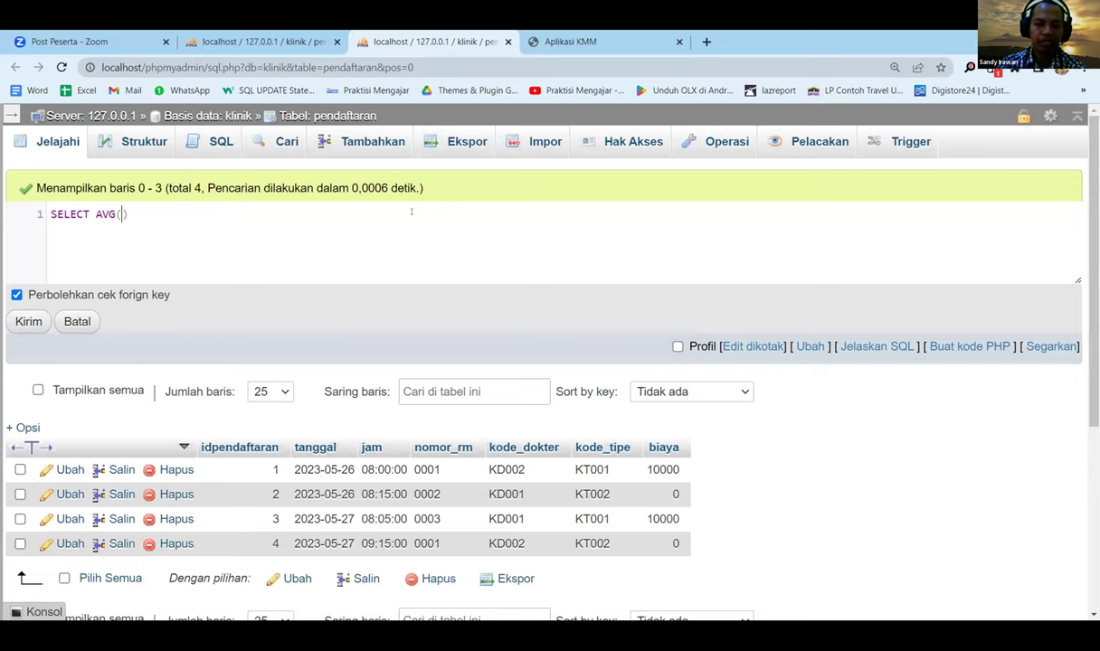
pyautogui.write('biaya')
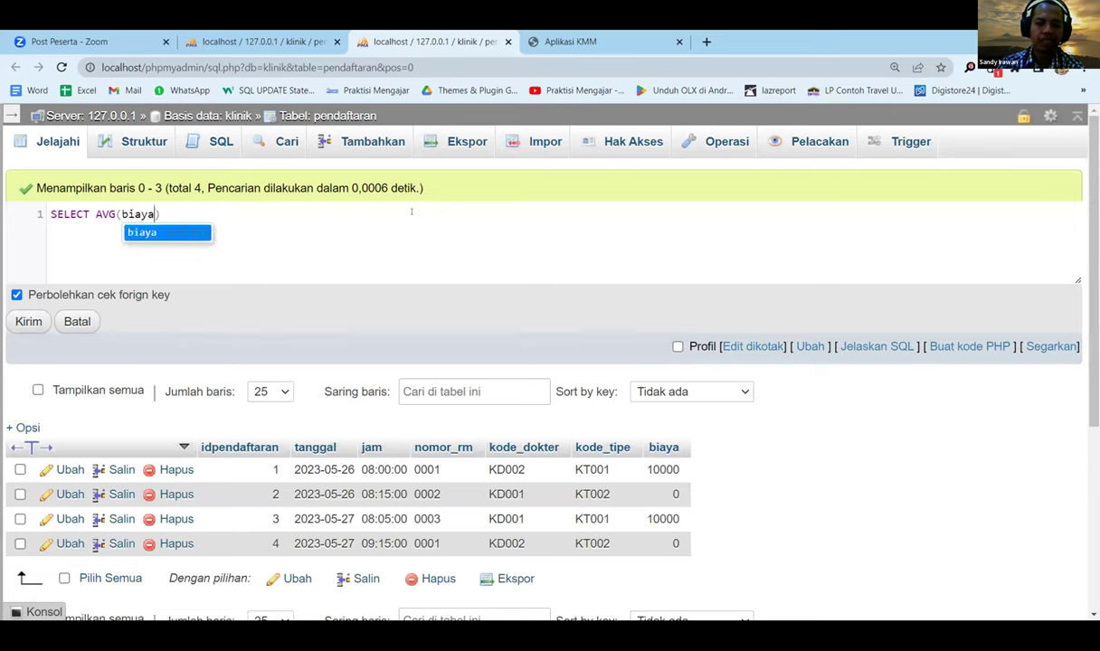
pyautogui.press('Right')
pyautogui.write('fr')
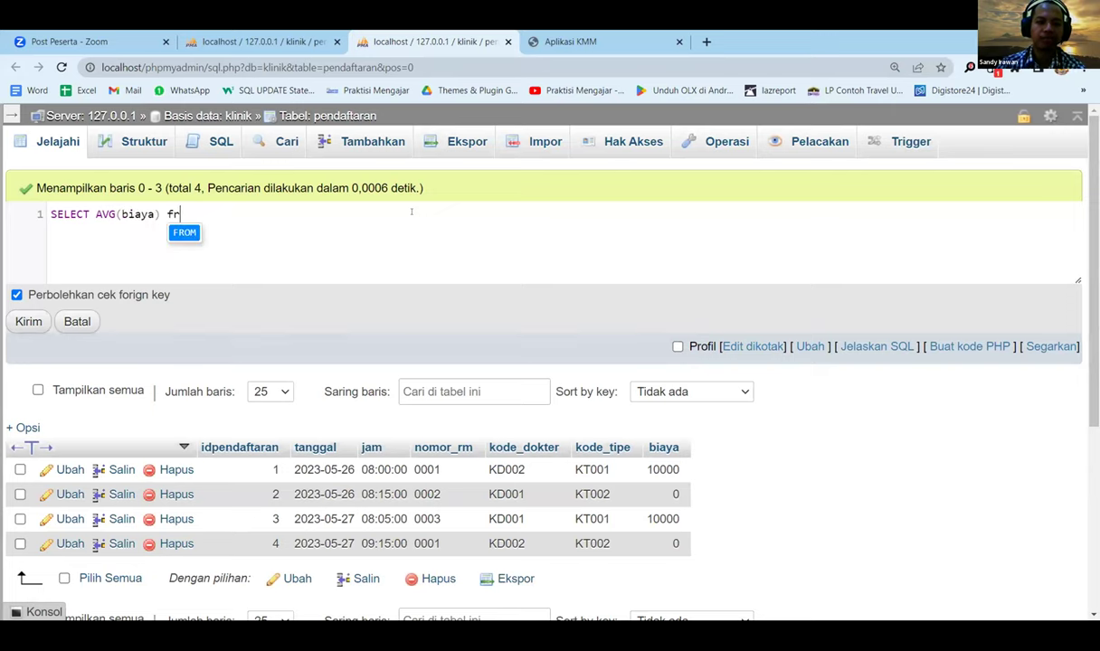
pyautogui.write('om ')
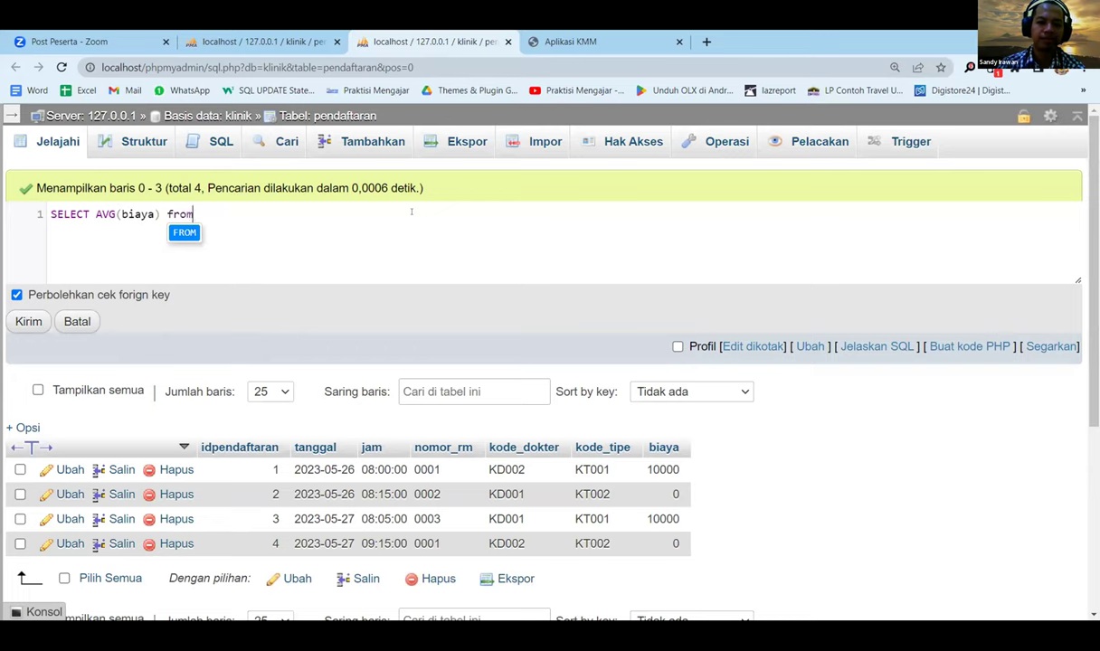
pyautogui.write('pendaftaran')
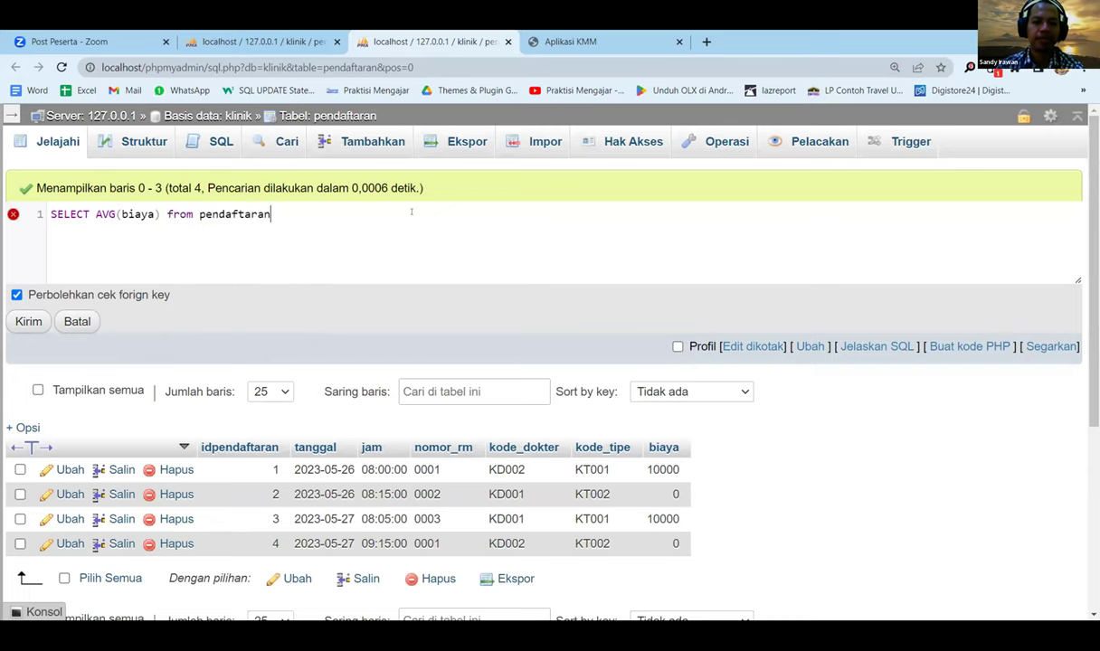
pyautogui.write(';')
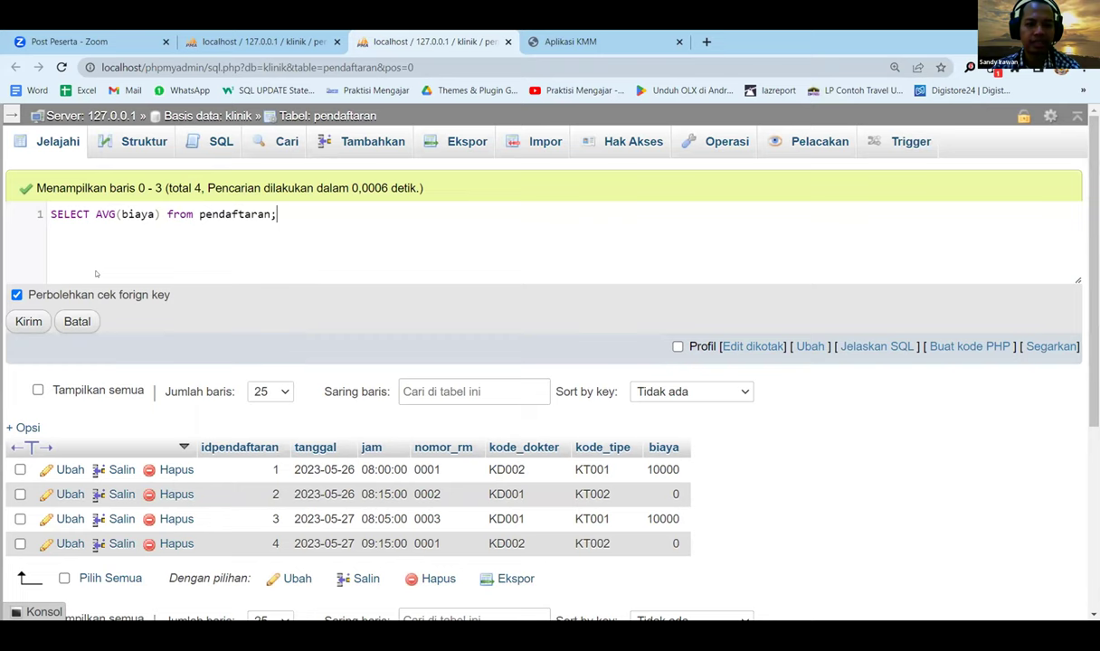
pyautogui.click(22, 323)
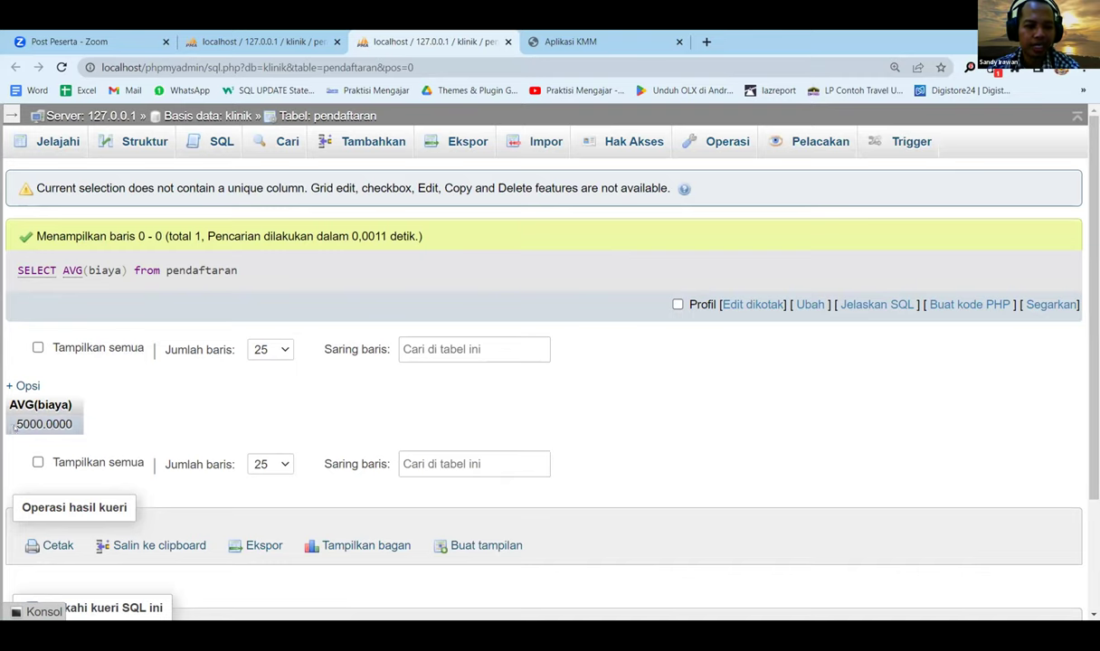
# Step: Highlight the average value in the result, and check the browser tab with the DISTINCT query before returning
pyautogui.moveTo(22, 424); pyautogui.dragTo(74, 424)
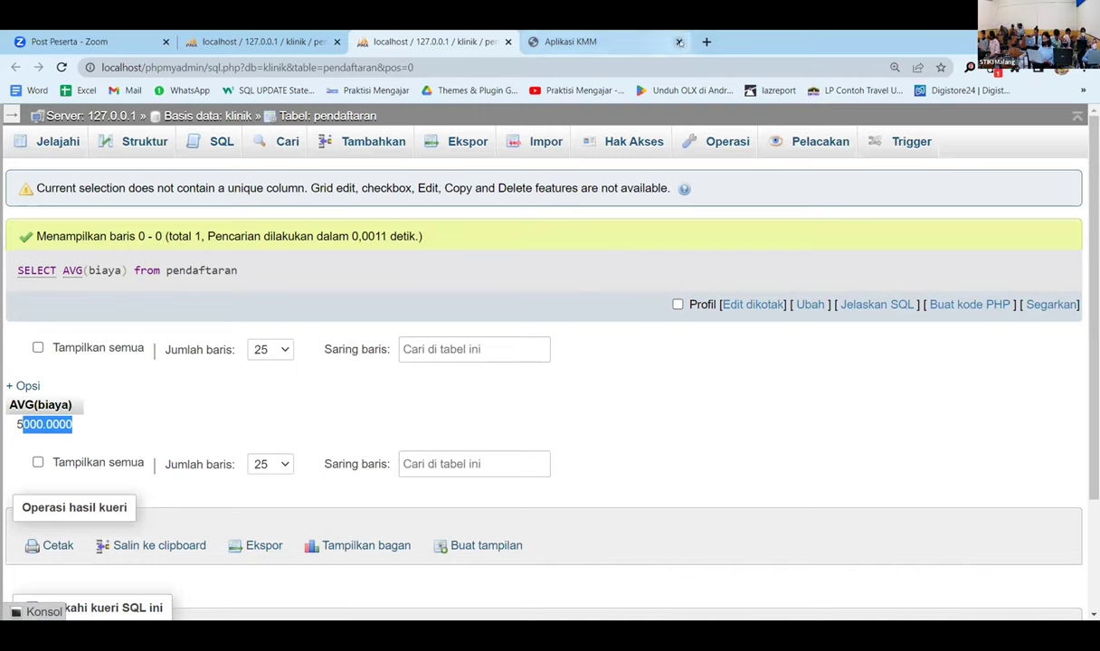
pyautogui.click(296, 50)
pyautogui.click(381, 50)
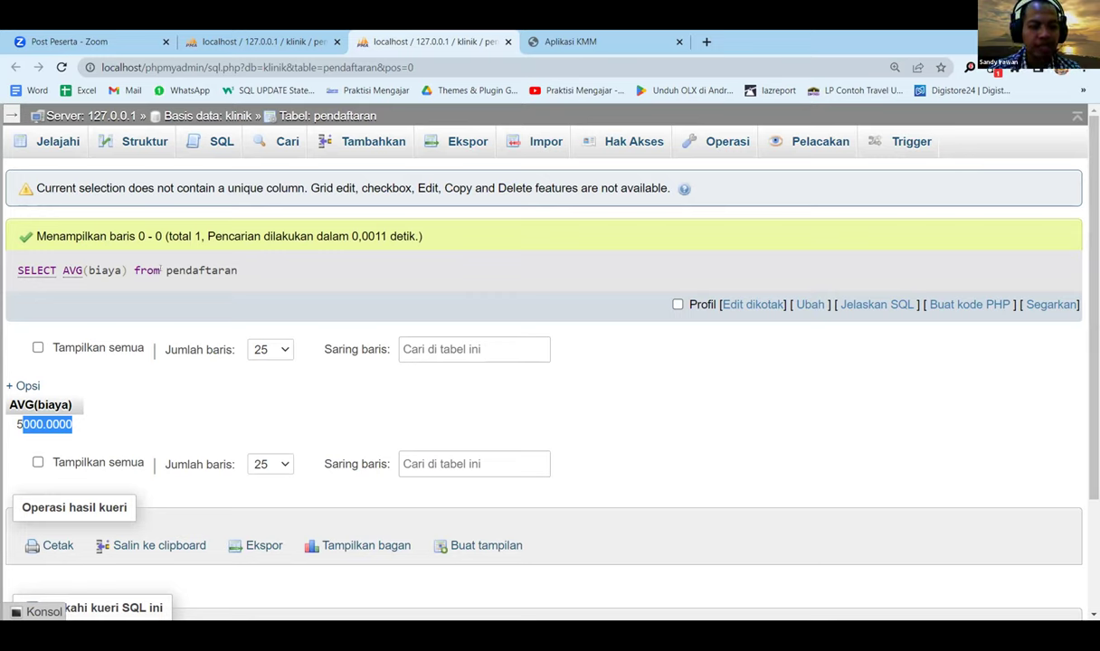
# Step: Give AVG(biaya) the alias biaya in the query and run it
pyautogui.click(752, 304)
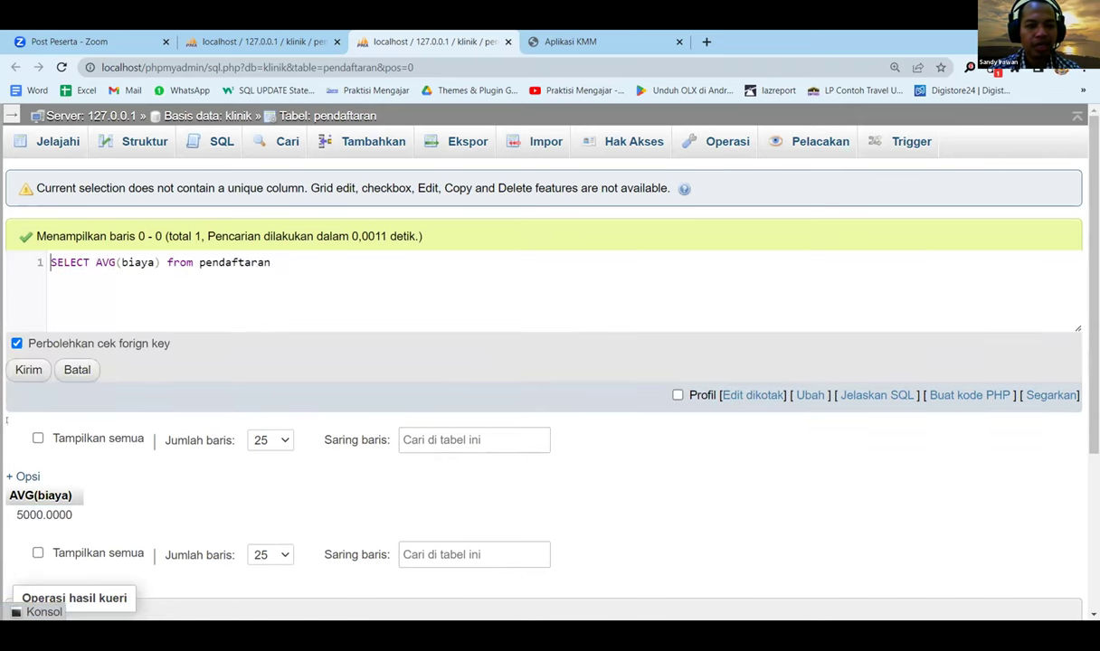
pyautogui.scroll(-1, 7, 420)
pyautogui.scroll(-1, 6, 419)
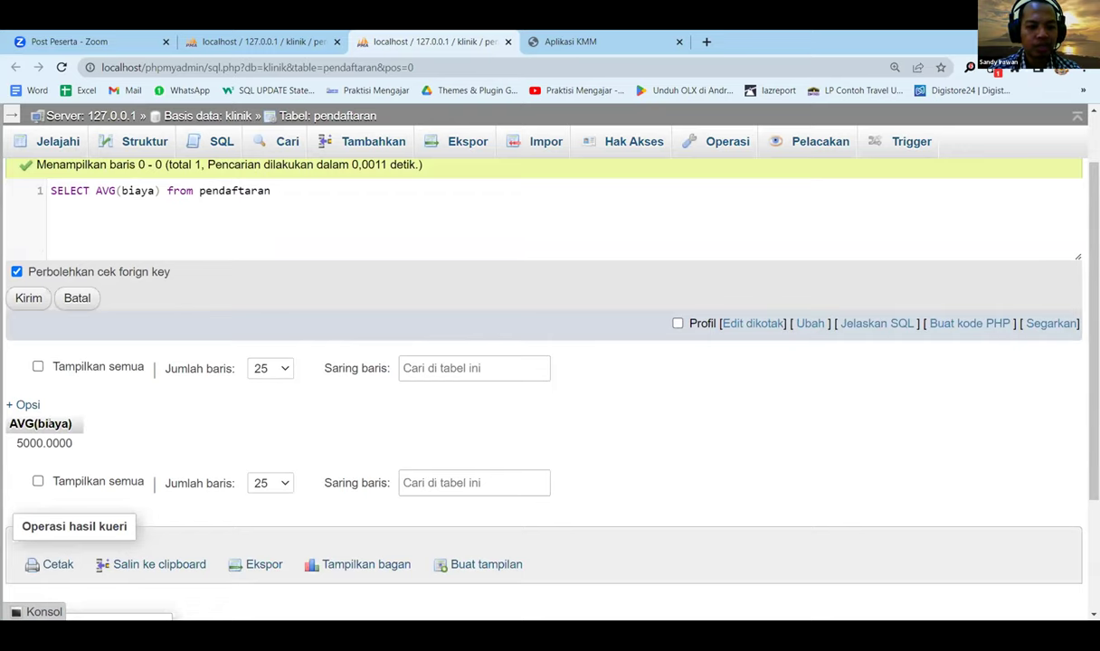
pyautogui.scroll(1, 109, 304)
pyautogui.click(159, 263)
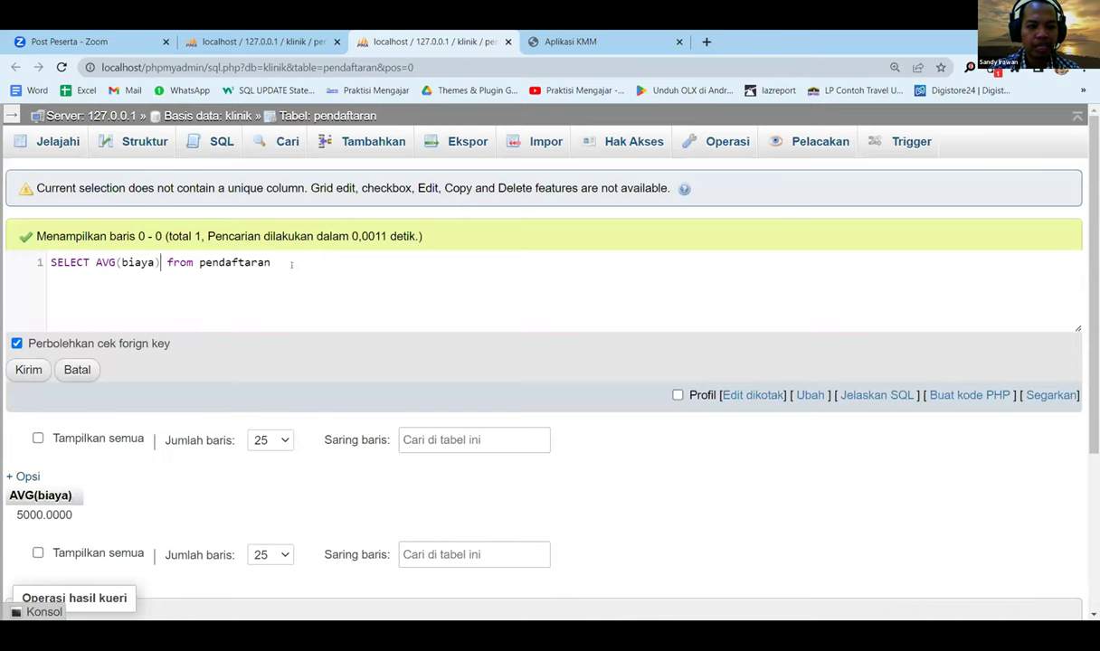
pyautogui.write('as biaya')
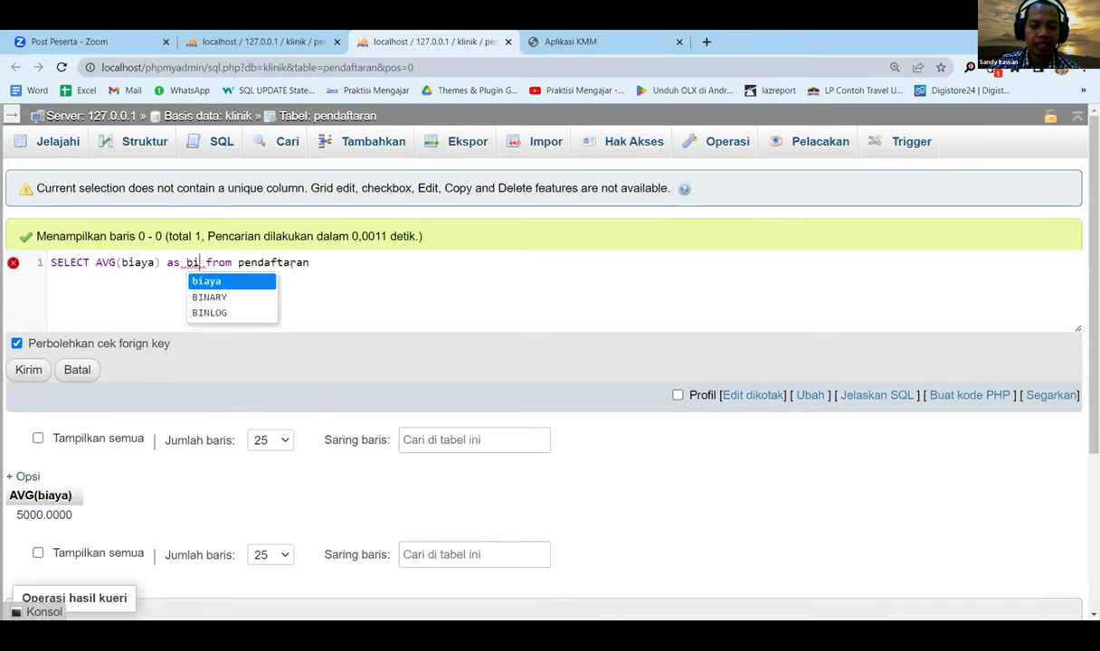
pyautogui.click(207, 281)
pyautogui.click(40, 372)
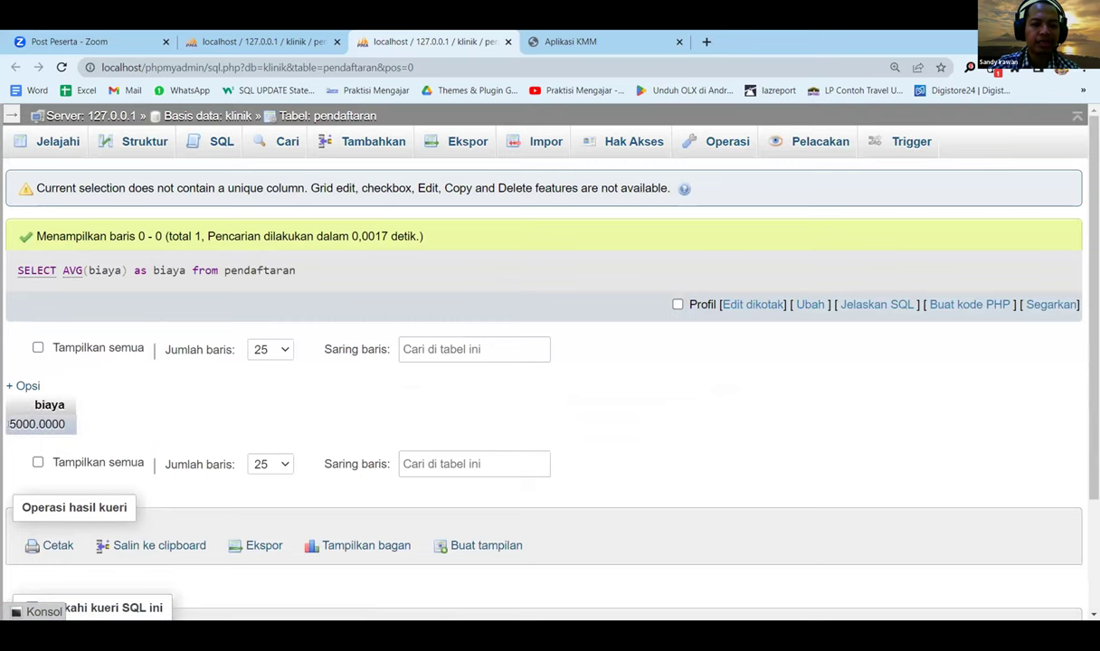
# Step: Reopen the query for editing and change the lowercase as keyword to uppercase AS
pyautogui.click(752, 305)
pyautogui.doubleClick(172, 262)
pyautogui.write('AS biaya from pendaftaran')
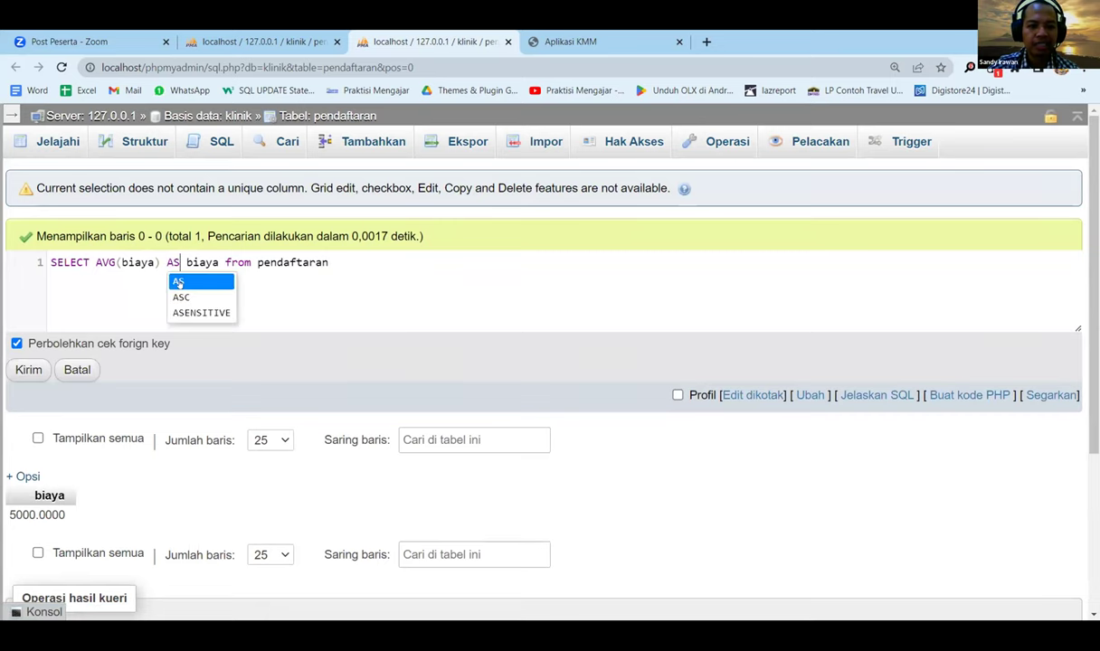
pyautogui.press('Escape')
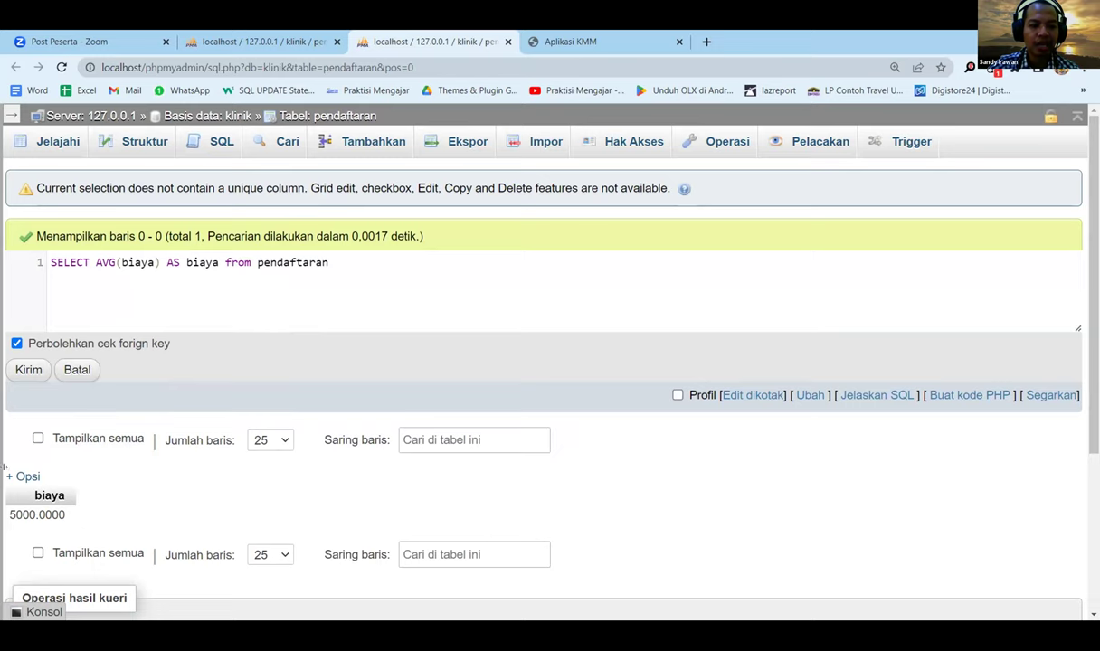
# Step: Delete the alias AS biaya from the query and rerun it as SELECT AVG(biaya) from pendaftaran
pyautogui.click(218, 262)
pyautogui.press('BackSpace')
pyautogui.press('BackSpace')
pyautogui.press('BackSpace')
pyautogui.press('BackSpace')
pyautogui.press('BackSpace')
pyautogui.press('BackSpace')
pyautogui.press('BackSpace')
pyautogui.press('BackSpace')
pyautogui.press('BackSpace')
pyautogui.click(37, 366)
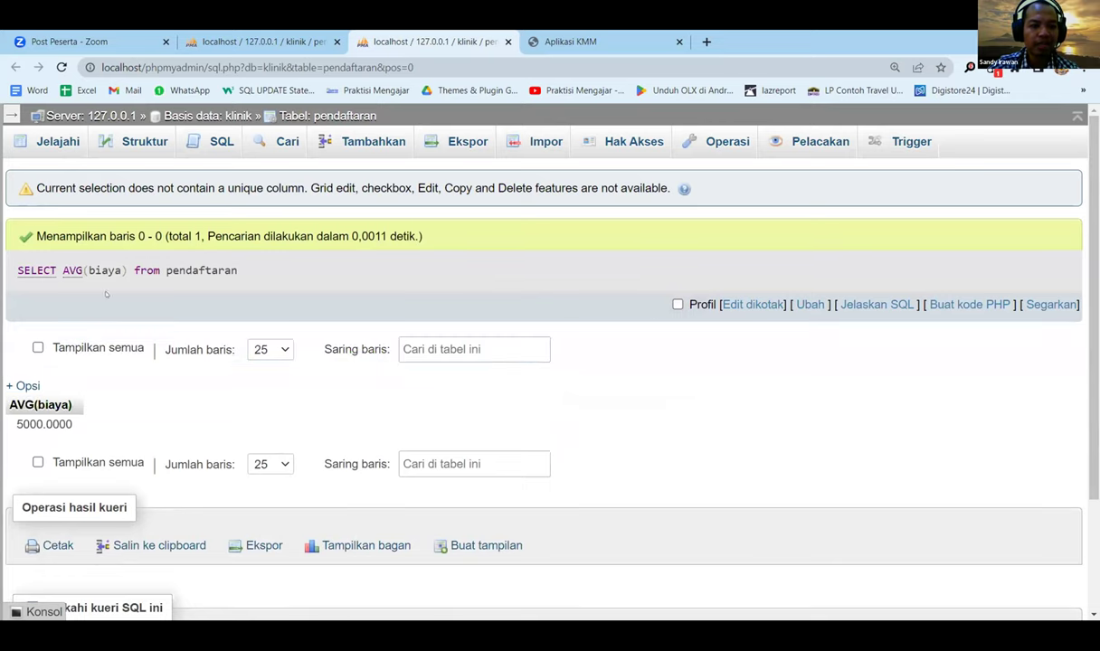
# Step: Add the alias AS nilairata2 after AVG(biaya) in the query and run it
pyautogui.click(728, 304)
pyautogui.click(160, 263)
pyautogui.write('AS')
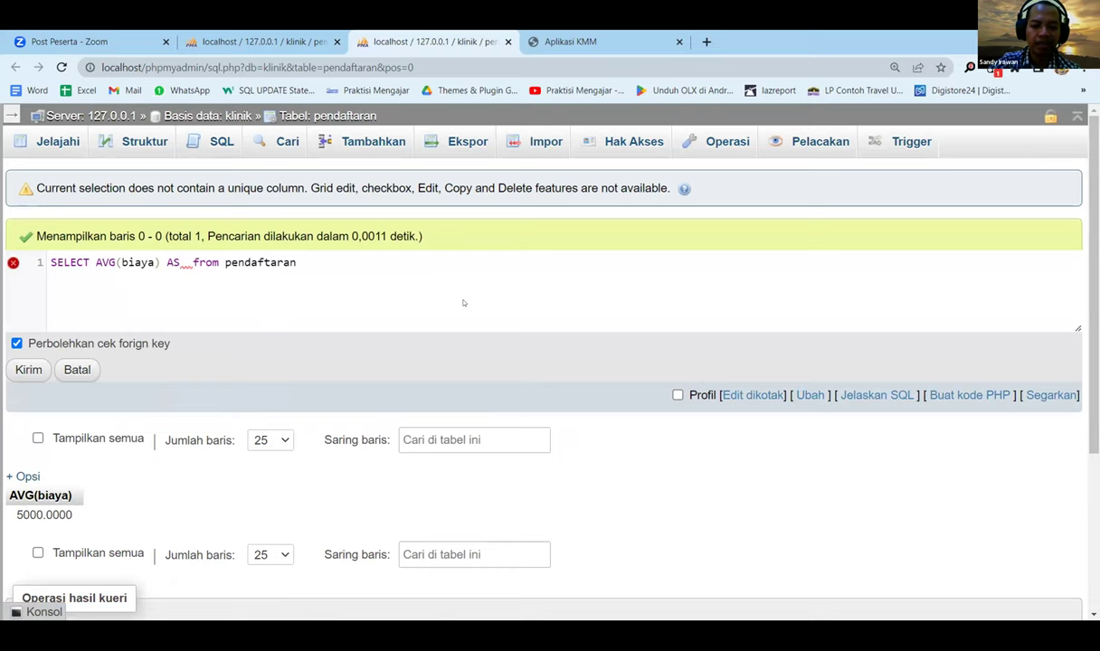
pyautogui.write(' nilai')
pyautogui.press('BackSpace')
pyautogui.press('BackSpace')
pyautogui.press('BackSpace')
pyautogui.press('BackSpace')
pyautogui.press('BackSpace')
pyautogui.write('nilairata2')
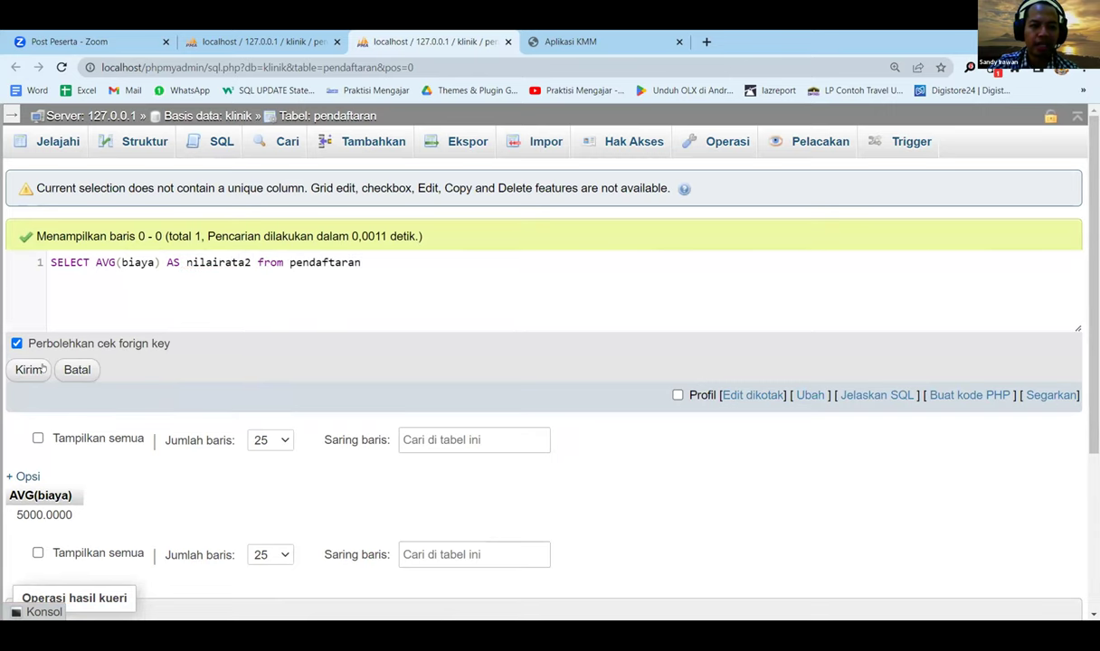
pyautogui.click(42, 368)
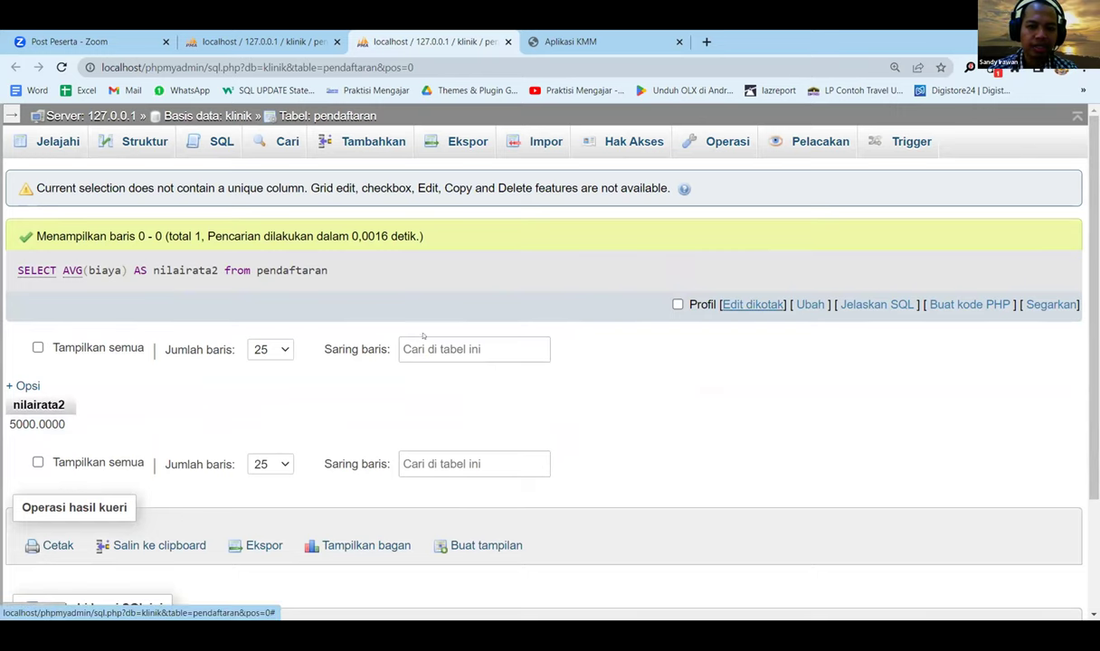
# Step: Rename the alias of AVG(biaya) to ratarata and run the query
pyautogui.click(753, 304)
pyautogui.doubleClick(213, 263)
pyautogui.write('ratarata')
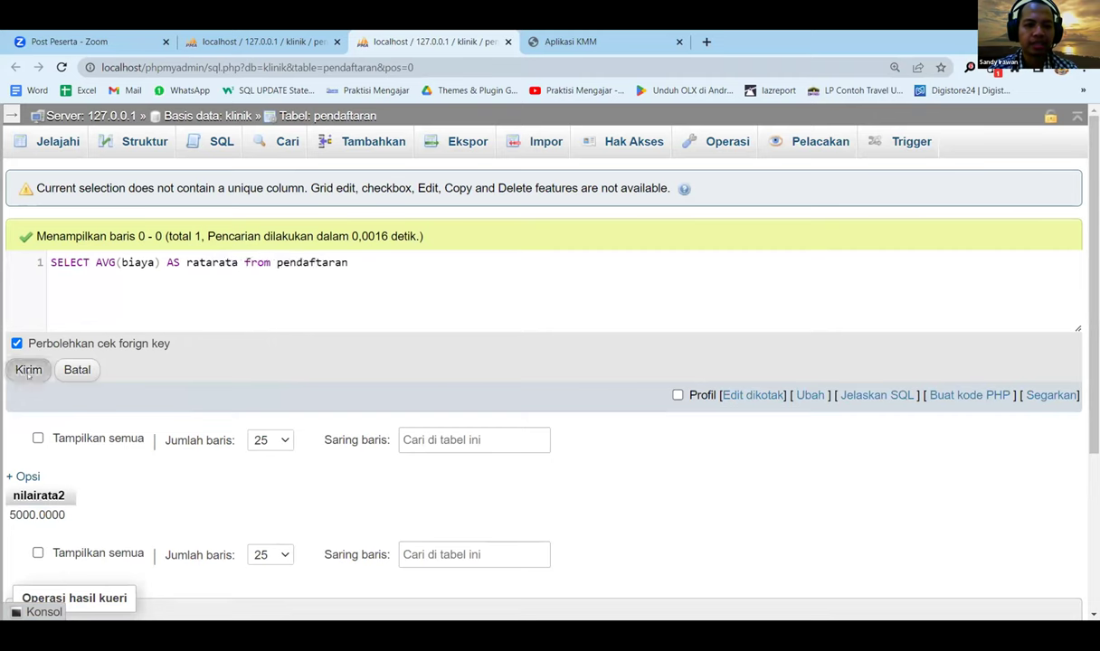
pyautogui.click(28, 370)
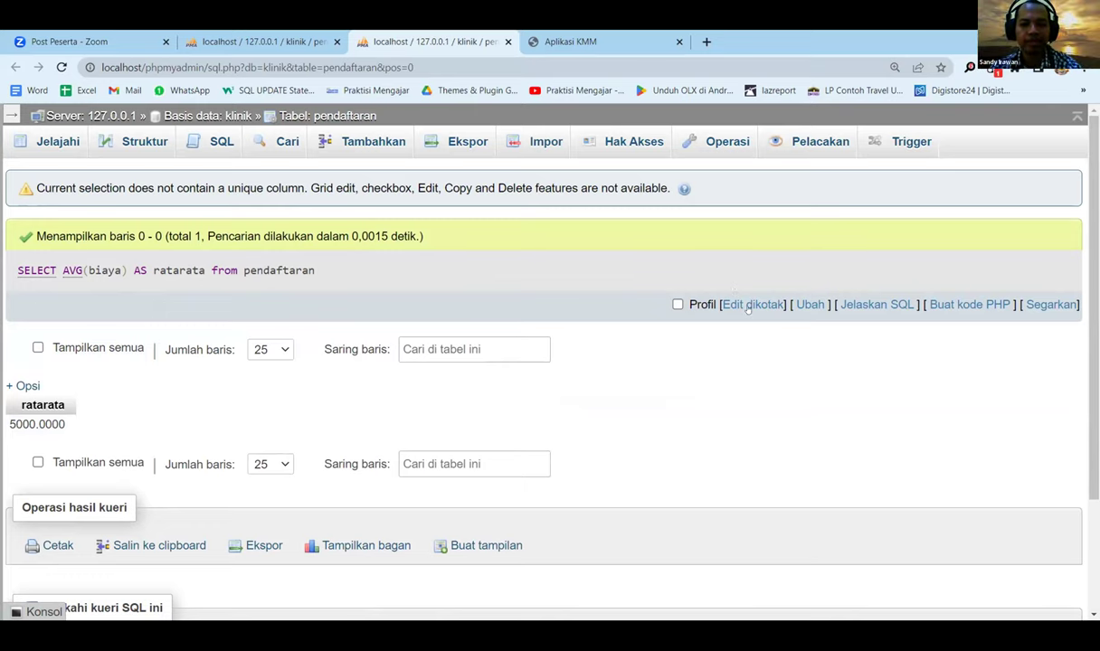
# Step: Open the average query for inline editing
pyautogui.doubleClick(368, 286)
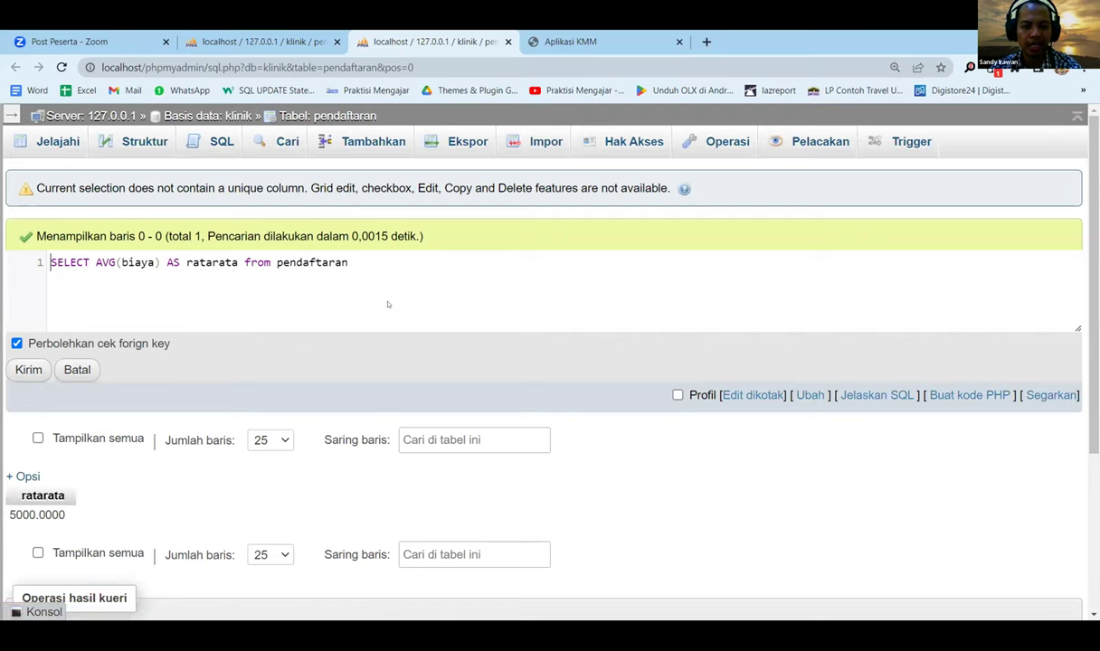